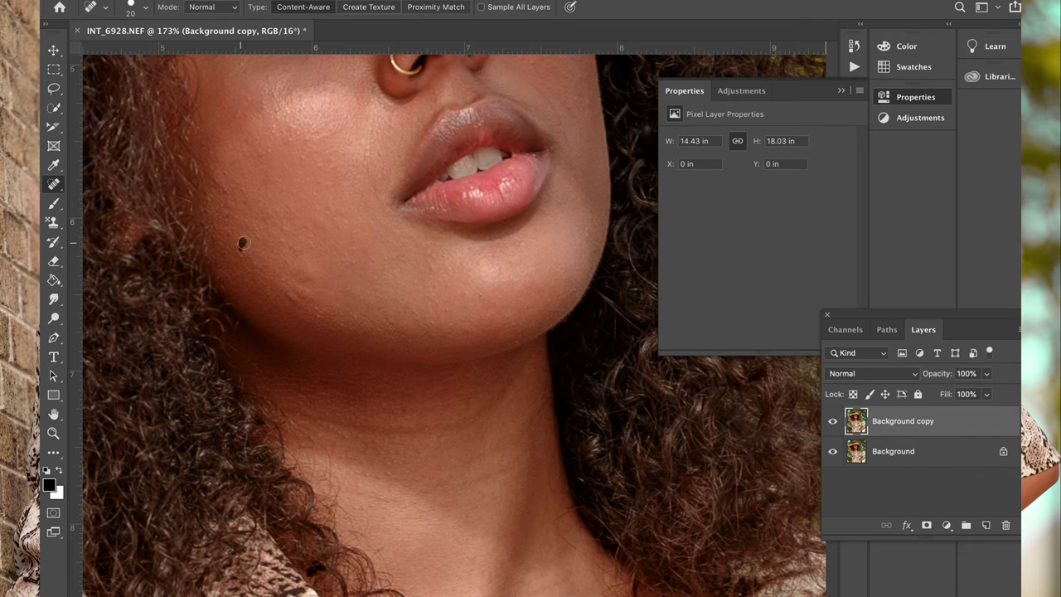
Step: Heal small blemishes on the lower cheek and jaw on the Background copy layer with the Spot Healing Brush
{"action": "scroll", "coordinate": [242, 243], "scroll_direction": "down", "scroll_amount": 3}
{"action": "left_click", "coordinate": [286, 279]}
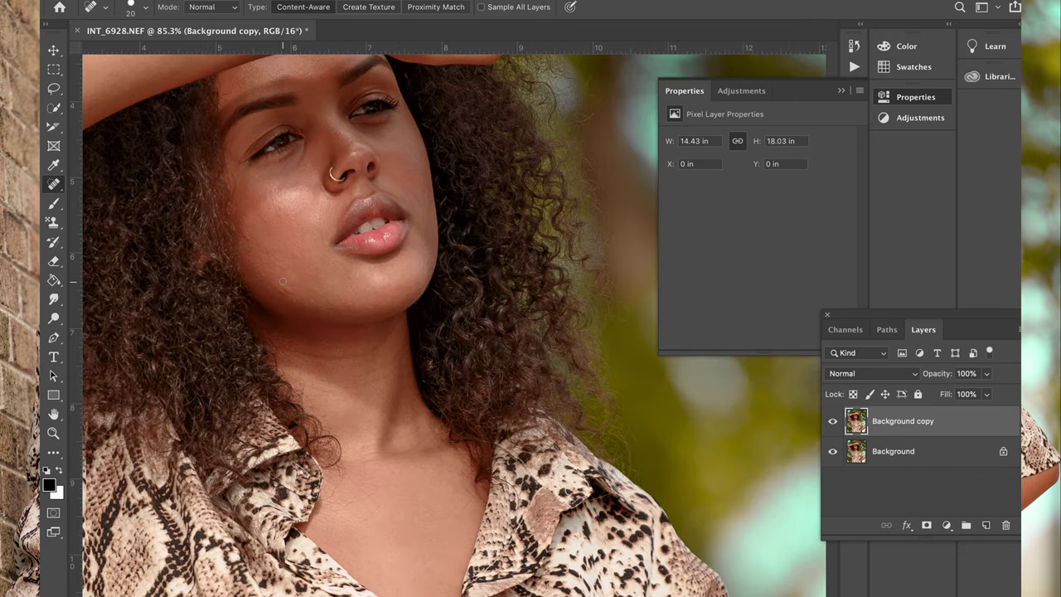
{"action": "scroll", "coordinate": [284, 275], "scroll_direction": "up", "scroll_amount": 3}
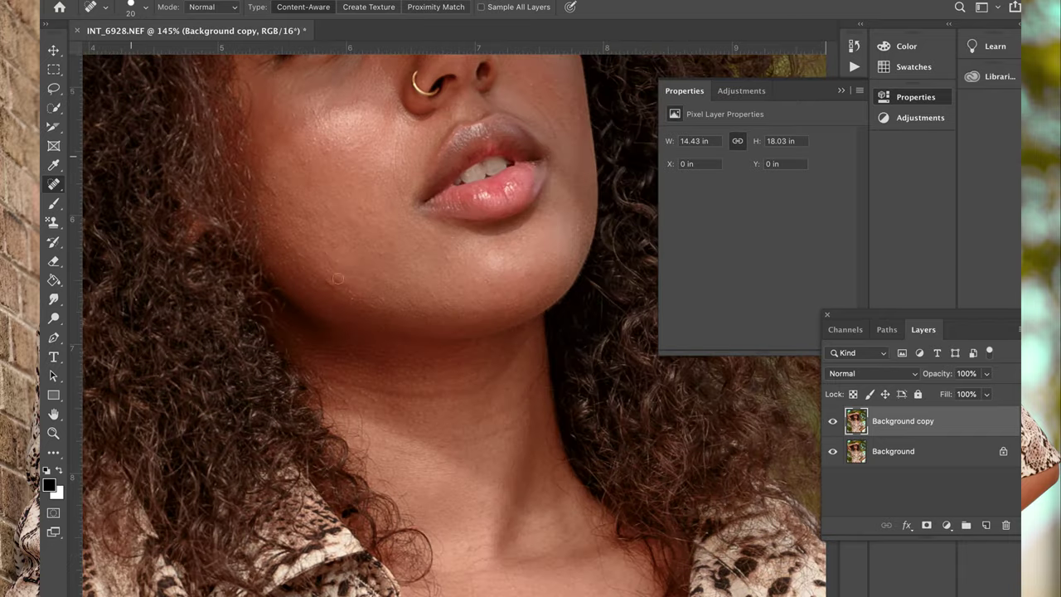
{"action": "left_click", "coordinate": [328, 282]}
{"action": "left_click", "coordinate": [320, 222]}
{"action": "scroll", "coordinate": [259, 320], "scroll_direction": "down", "scroll_amount": 5}
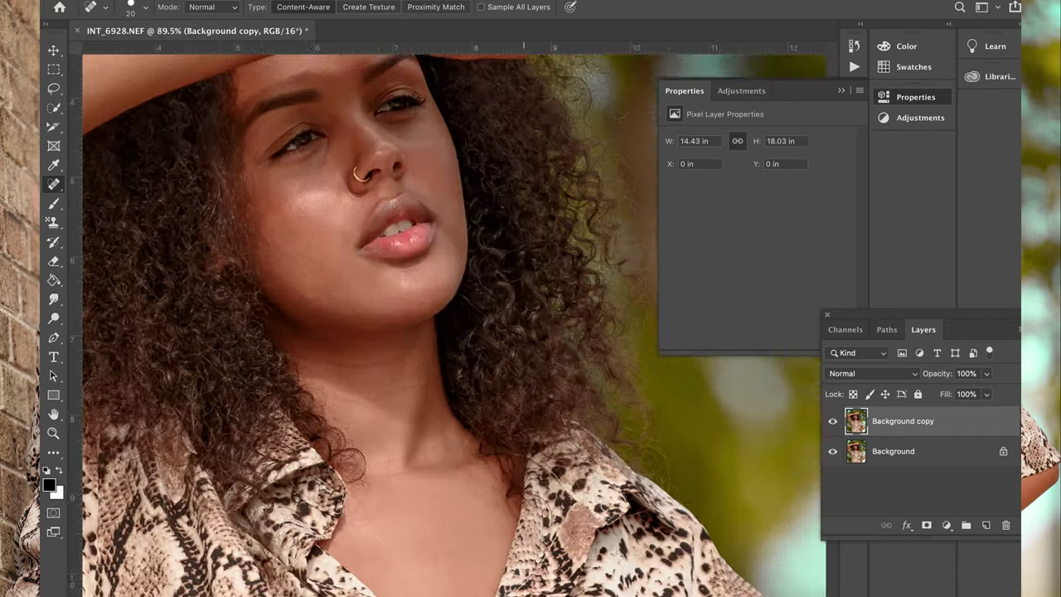
{"action": "scroll", "coordinate": [439, 278], "scroll_direction": "up", "scroll_amount": 6}
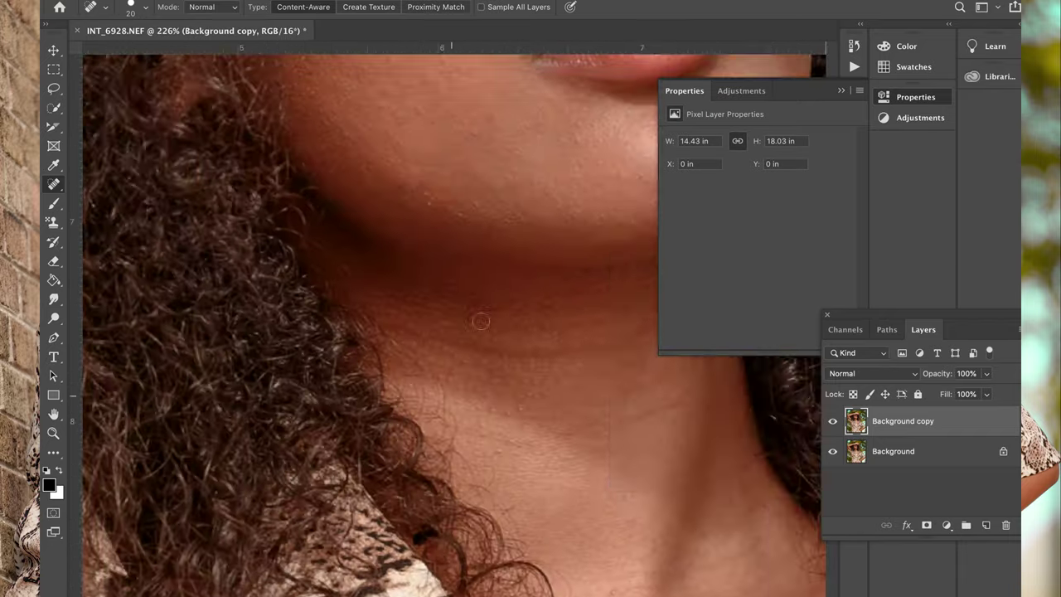
{"action": "scroll", "coordinate": [480, 317], "scroll_direction": "up", "scroll_amount": 4}
{"action": "scroll", "coordinate": [454, 302], "scroll_direction": "down", "scroll_amount": 4}
{"action": "scroll", "coordinate": [455, 301], "scroll_direction": "down", "scroll_amount": 2}
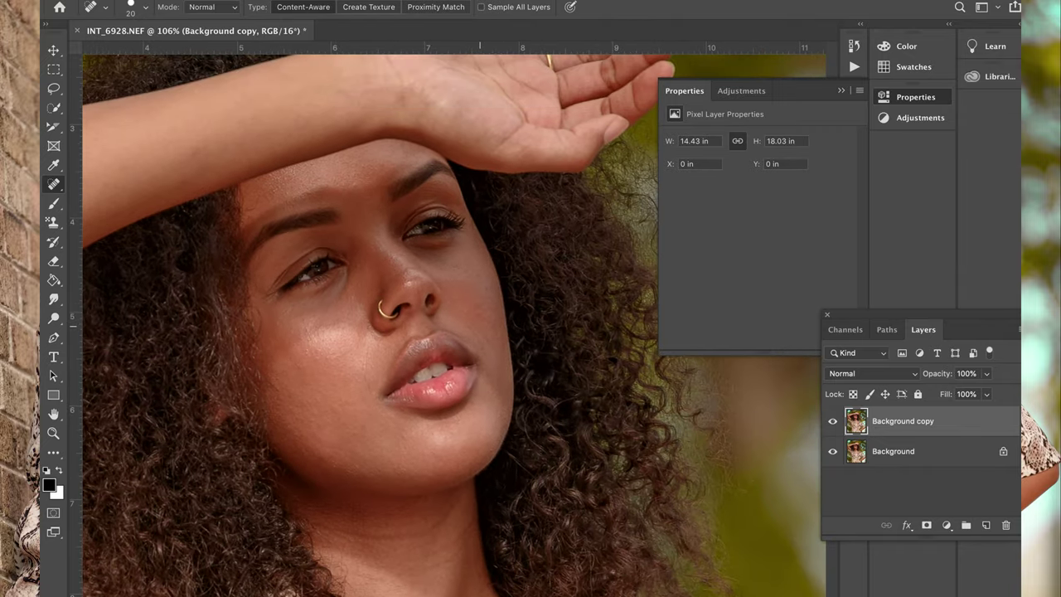
Step: Run the Frequency Separation action with a Gaussian Blur radius of about 12 pixels for the Skin layer
{"action": "left_click", "coordinate": [842, 90]}
{"action": "scroll", "coordinate": [614, 262], "scroll_direction": "left", "scroll_amount": 3}
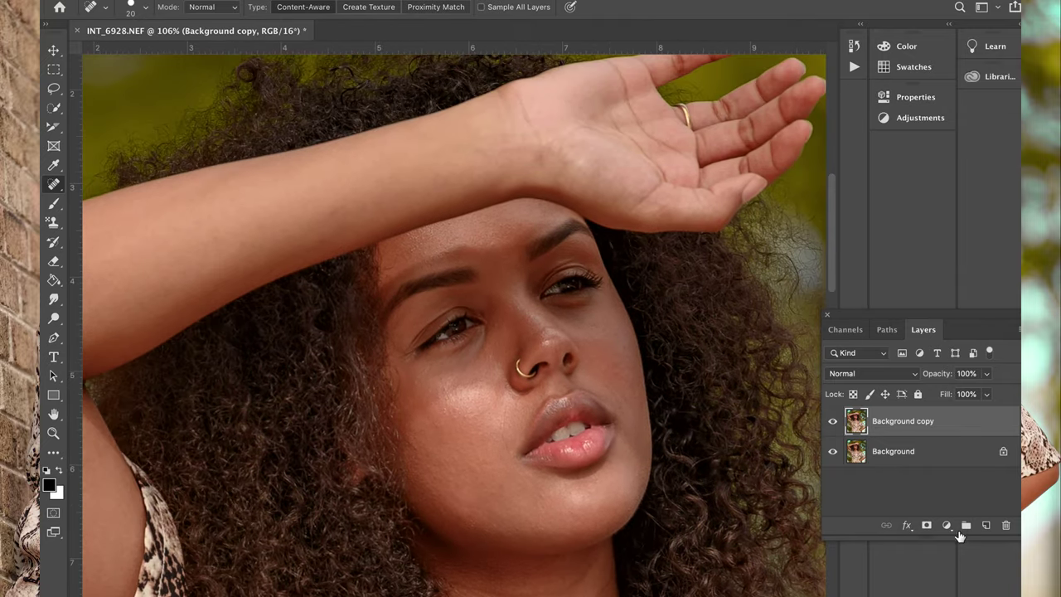
{"action": "left_click", "coordinate": [854, 66]}
{"action": "left_click", "coordinate": [759, 104]}
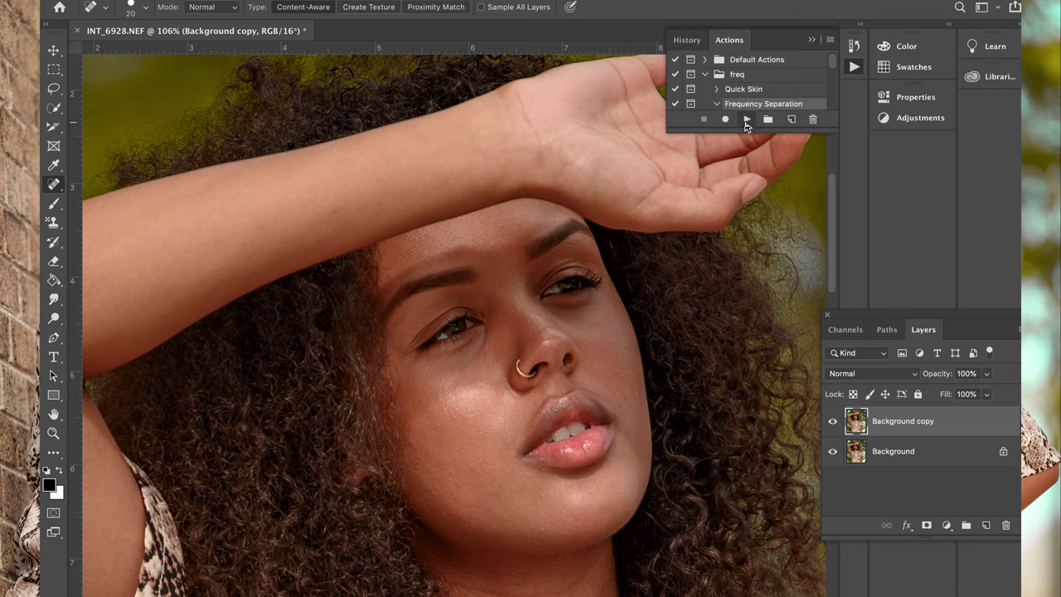
{"action": "left_click", "coordinate": [746, 119]}
{"action": "left_click_drag", "start_coordinate": [692, 279], "coordinate": [709, 278]}
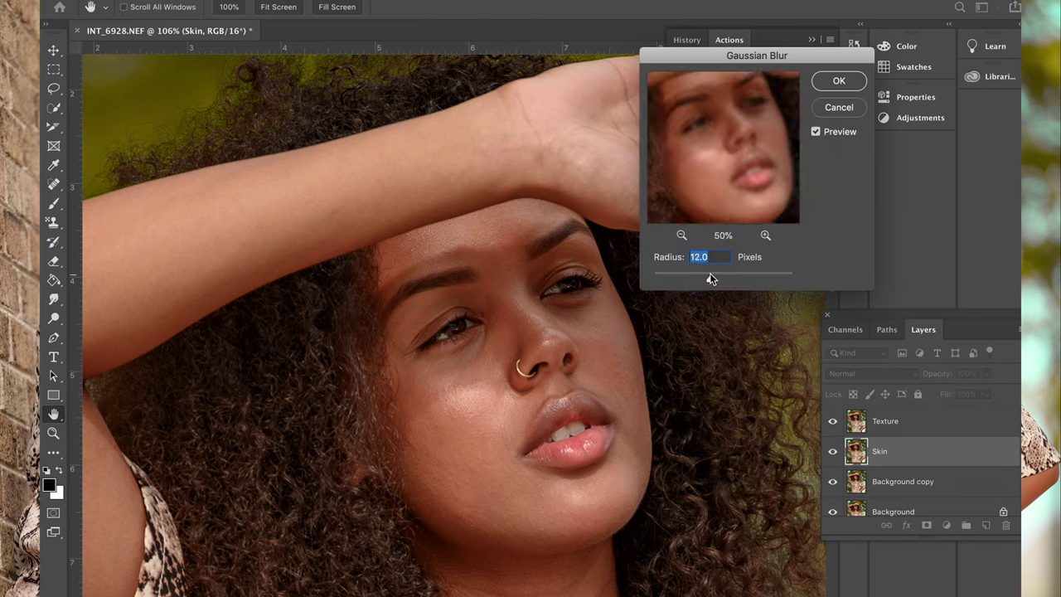
{"action": "left_click", "coordinate": [837, 86]}
Step: Heal blemishes across the forehead, cheeks and chin on the Texture layer with the Spot Healing Brush
{"action": "left_click", "coordinate": [945, 439]}
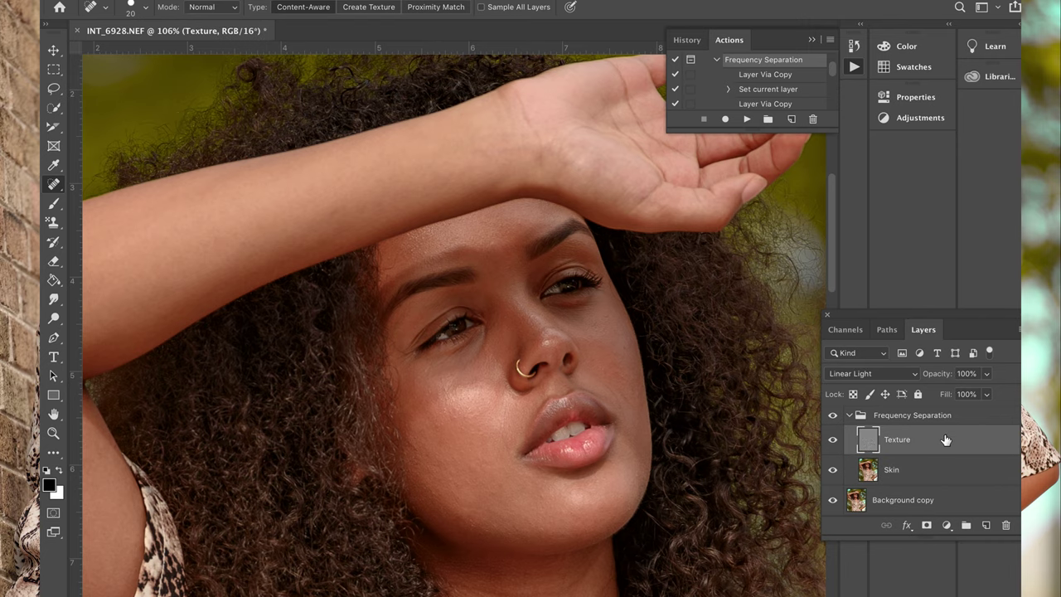
{"action": "scroll", "coordinate": [415, 398], "scroll_direction": "up", "scroll_amount": 2}
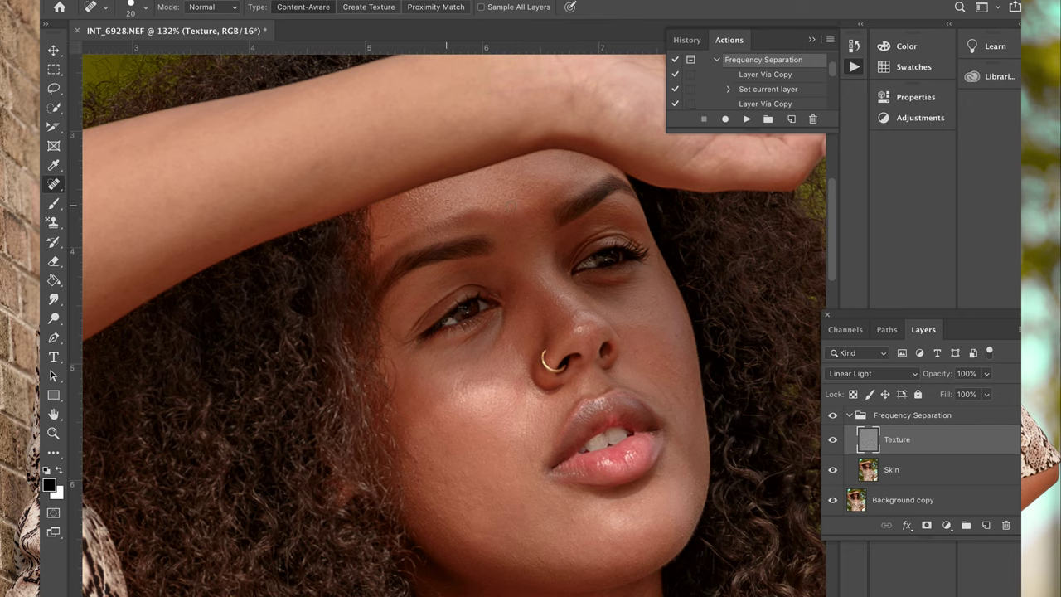
{"action": "left_click", "coordinate": [472, 230]}
{"action": "left_click", "coordinate": [691, 495]}
{"action": "left_click", "coordinate": [667, 366]}
{"action": "left_click", "coordinate": [676, 394]}
{"action": "left_click", "coordinate": [685, 382]}
{"action": "left_click", "coordinate": [407, 451]}
{"action": "left_click", "coordinate": [525, 508]}
{"action": "left_click", "coordinate": [481, 492]}
{"action": "left_click", "coordinate": [535, 431]}
{"action": "key", "text": "super+0"}
{"action": "left_click_drag", "start_coordinate": [469, 258], "coordinate": [453, 433]}
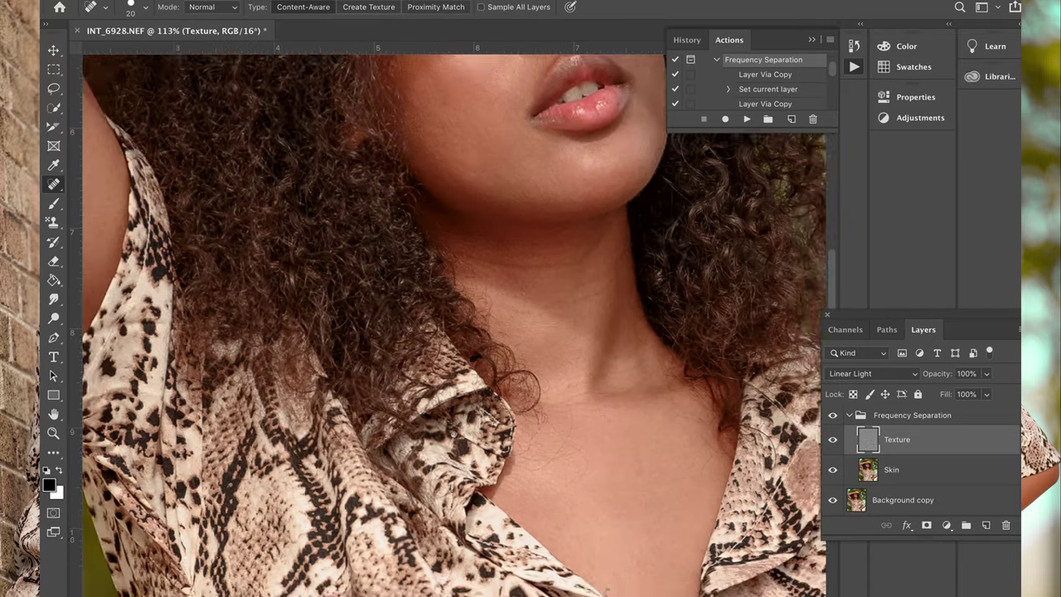
{"action": "left_click_drag", "start_coordinate": [525, 58], "coordinate": [433, 479]}
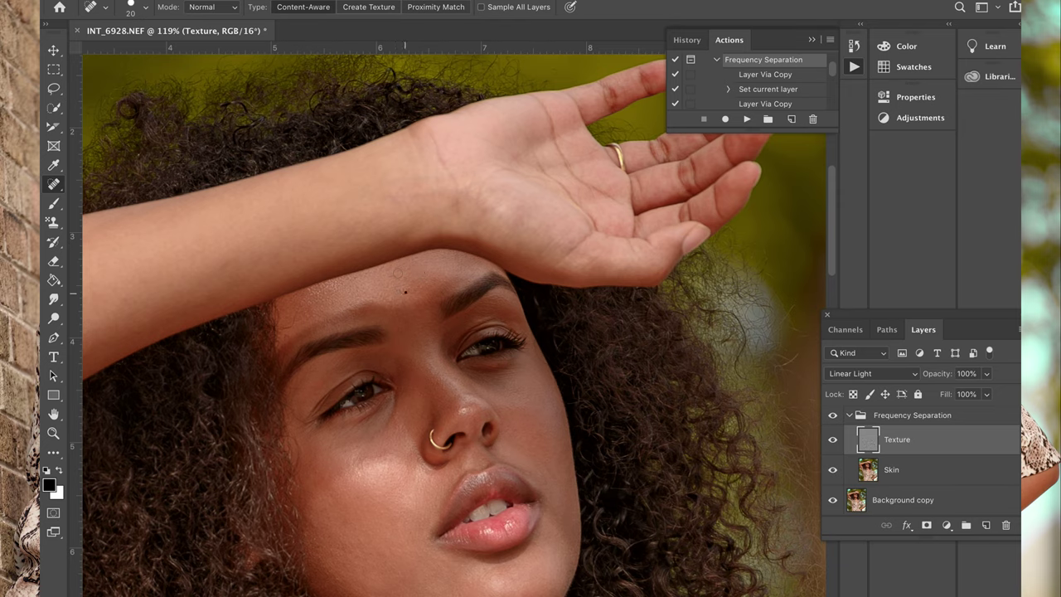
Step: Duplicate the Skin layer inside the Frequency Separation group
{"action": "scroll", "coordinate": [196, 363], "scroll_direction": "down", "scroll_amount": 5}
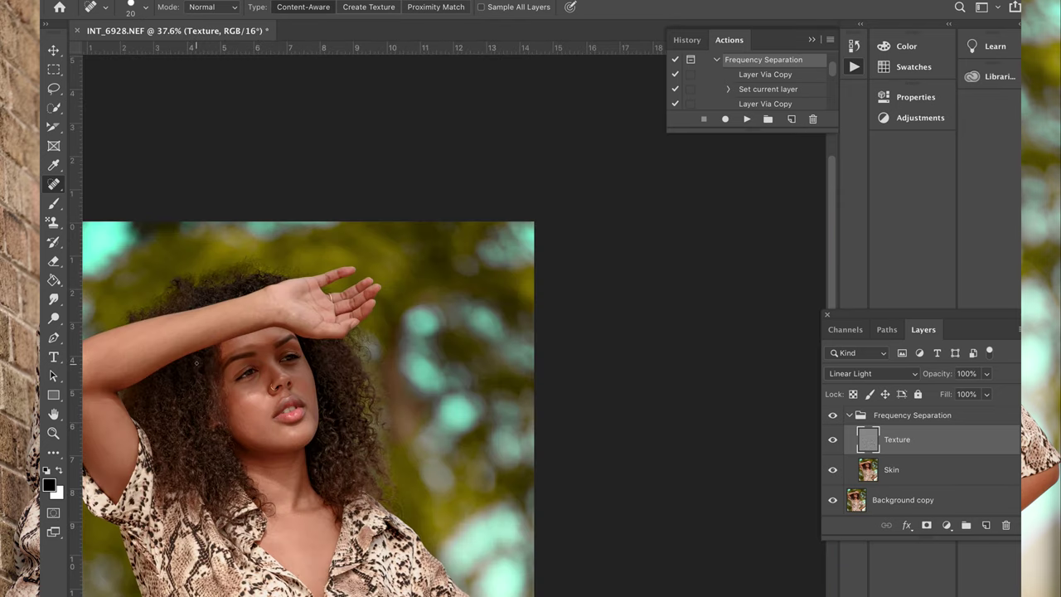
{"action": "scroll", "coordinate": [188, 417], "scroll_direction": "down", "scroll_amount": 3}
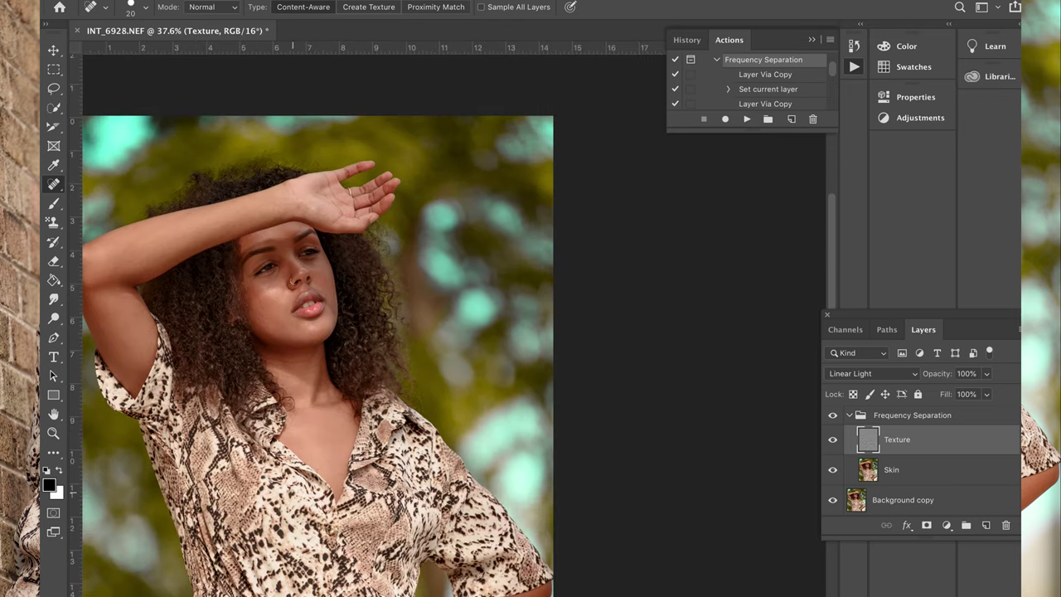
{"action": "left_click_drag", "start_coordinate": [971, 474], "coordinate": [985, 525]}
Step: Lasso the shaded cheek beside the nose and mouth and soften it with a Gaussian Blur of reduced radius
{"action": "key", "text": "l"}
{"action": "scroll", "coordinate": [213, 294], "scroll_direction": "up", "scroll_amount": 5}
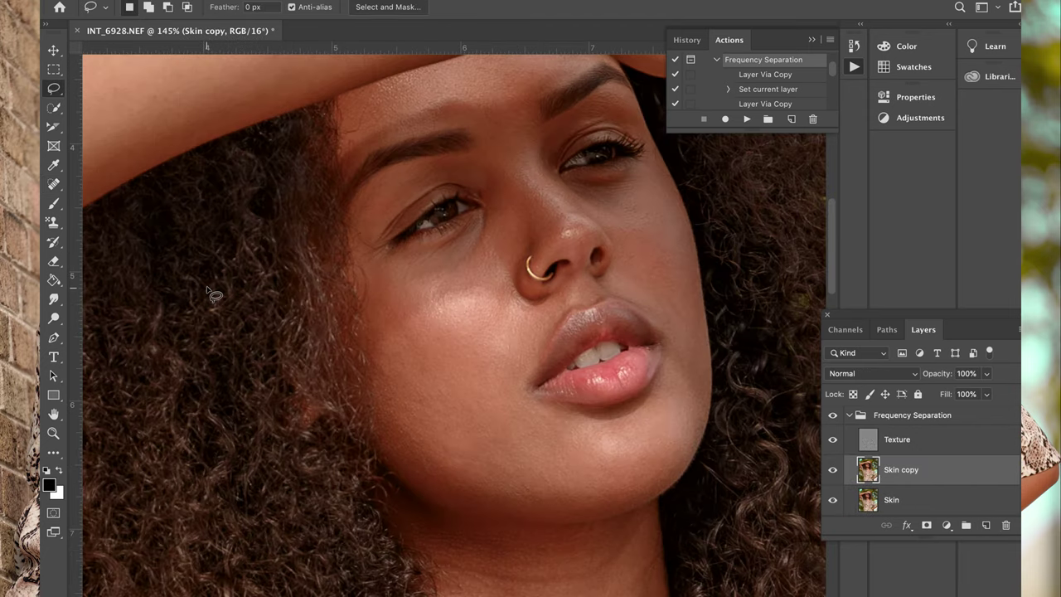
{"action": "mouse_move", "coordinate": [658, 186]}
{"action": "left_mouse_down"}
{"action": "mouse_move", "coordinate": [651, 307]}
{"action": "mouse_move", "coordinate": [694, 239]}
{"action": "mouse_move", "coordinate": [661, 195]}
{"action": "left_mouse_up"}
{"action": "left_click", "coordinate": [382, 2]}
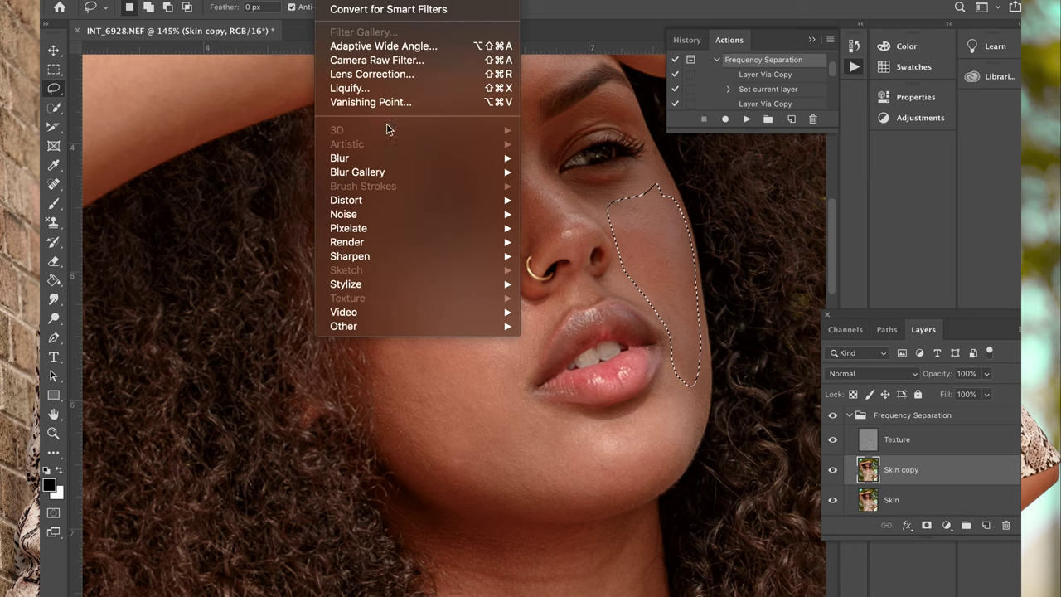
{"action": "mouse_move", "coordinate": [373, 181]}
{"action": "mouse_move", "coordinate": [349, 158]}
{"action": "left_click", "coordinate": [613, 215]}
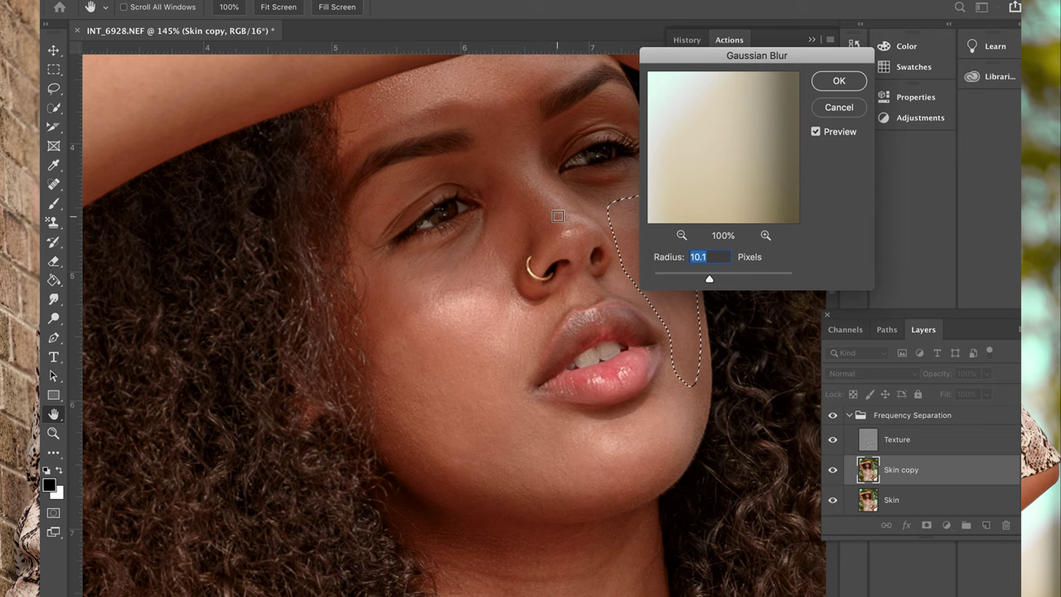
{"action": "left_click", "coordinate": [558, 217]}
{"action": "left_click_drag", "start_coordinate": [710, 279], "coordinate": [689, 279]}
{"action": "left_click", "coordinate": [852, 88]}
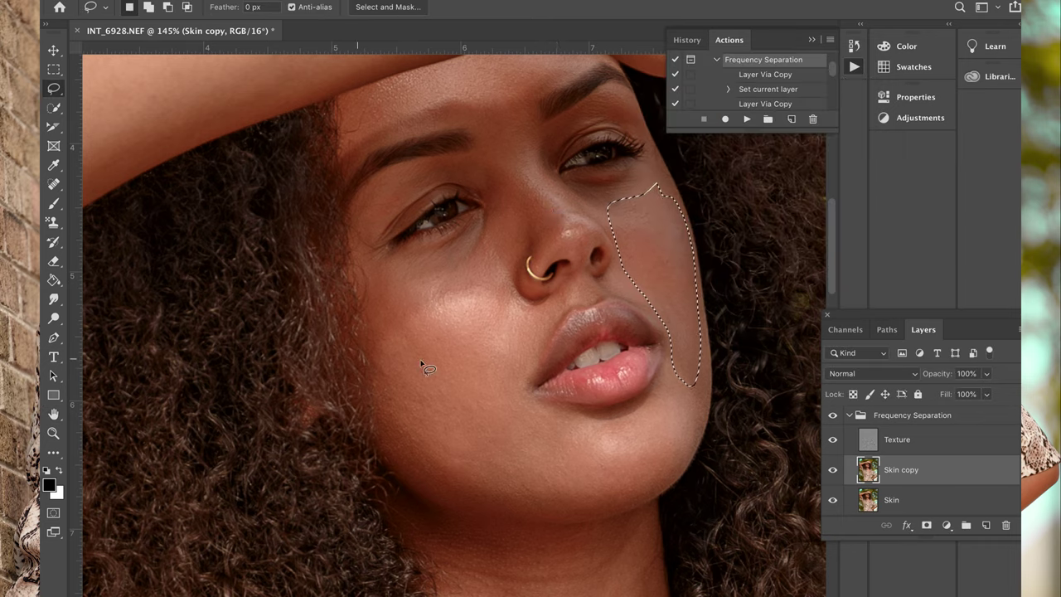
Step: Lasso the large highlighted cheek, reapply the same Gaussian Blur and clear the selection
{"action": "mouse_move", "coordinate": [519, 396]}
{"action": "left_mouse_down"}
{"action": "mouse_move", "coordinate": [699, 391]}
{"action": "mouse_move", "coordinate": [480, 442]}
{"action": "mouse_move", "coordinate": [517, 397]}
{"action": "left_mouse_up"}
{"action": "mouse_move", "coordinate": [378, 286]}
{"action": "left_mouse_down"}
{"action": "mouse_move", "coordinate": [502, 253]}
{"action": "mouse_move", "coordinate": [421, 450]}
{"action": "mouse_move", "coordinate": [381, 297]}
{"action": "left_mouse_up"}
{"action": "left_click", "coordinate": [329, 0]}
{"action": "left_click", "coordinate": [348, 2]}
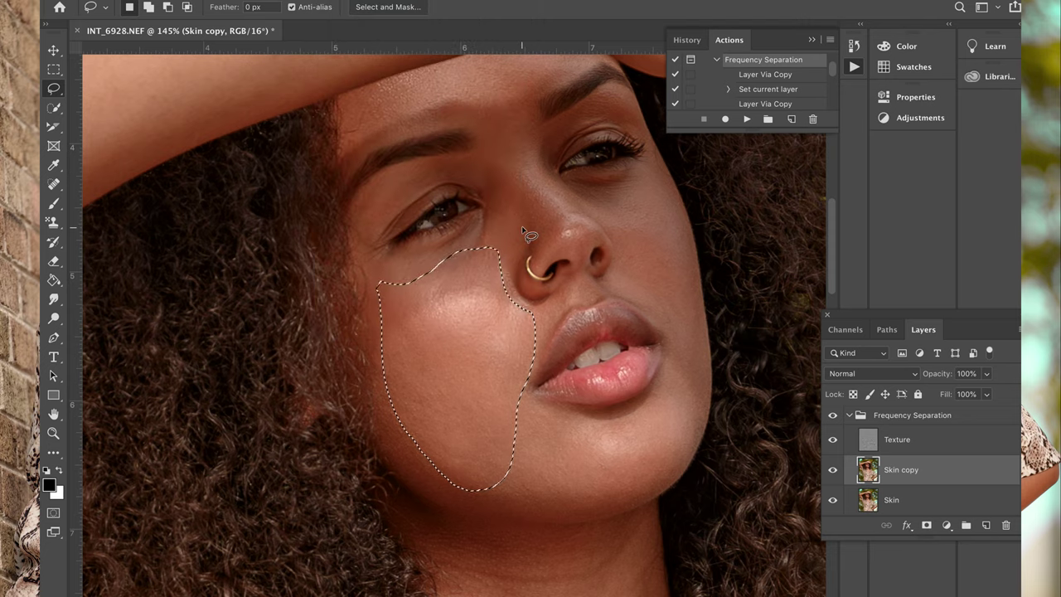
{"action": "key", "text": "super+d"}
Step: Lasso the forehead and reapply the Gaussian Blur, then outline the highlighted cheek below the eye
{"action": "left_click_drag", "start_coordinate": [502, 64], "coordinate": [500, 68]}
{"action": "scroll", "coordinate": [497, 64], "scroll_direction": "up", "scroll_amount": 3}
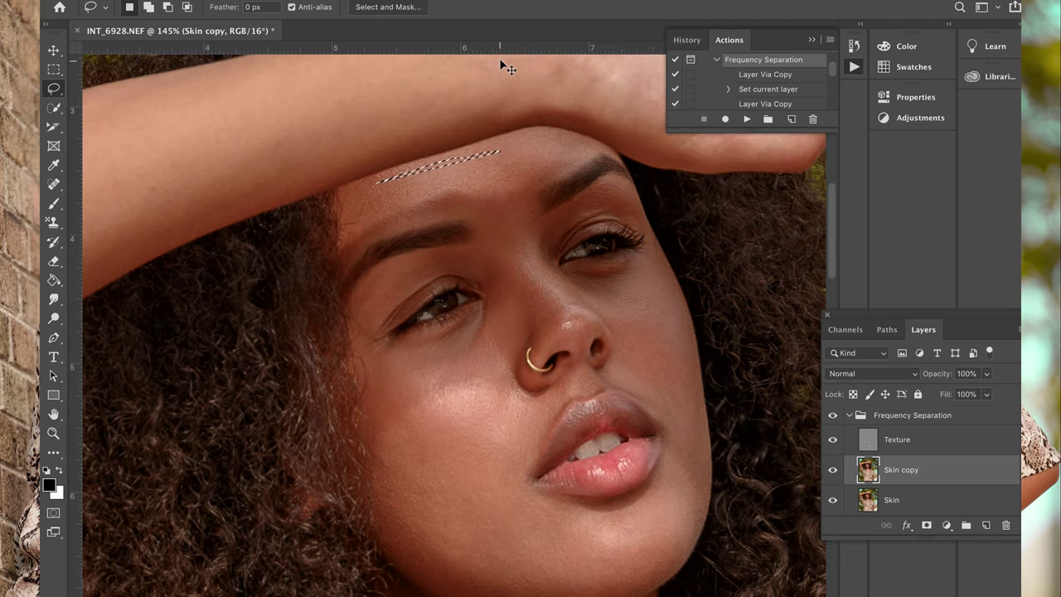
{"action": "mouse_move", "coordinate": [557, 138]}
{"action": "left_mouse_down"}
{"action": "mouse_move", "coordinate": [343, 219]}
{"action": "mouse_move", "coordinate": [505, 190]}
{"action": "mouse_move", "coordinate": [556, 141]}
{"action": "mouse_move", "coordinate": [582, 146]}
{"action": "left_mouse_up"}
{"action": "mouse_move", "coordinate": [513, 248]}
{"action": "left_mouse_down"}
{"action": "mouse_move", "coordinate": [486, 334]}
{"action": "mouse_move", "coordinate": [513, 238]}
{"action": "mouse_move", "coordinate": [520, 249]}
{"action": "left_mouse_up"}
{"action": "left_click", "coordinate": [330, 0]}
{"action": "left_click", "coordinate": [356, 0]}
{"action": "mouse_move", "coordinate": [401, 362]}
{"action": "left_mouse_down"}
{"action": "mouse_move", "coordinate": [492, 334]}
{"action": "mouse_move", "coordinate": [378, 378]}
{"action": "mouse_move", "coordinate": [401, 360]}
{"action": "left_mouse_up"}
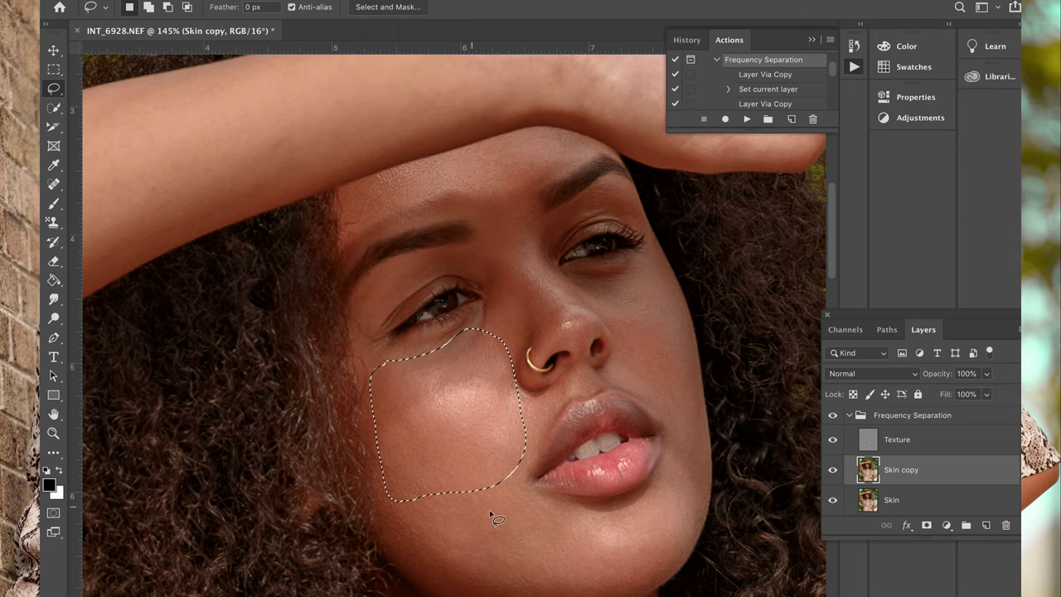
Step: Clear the selection and heal a spot below the far eye on the Texture layer with the Spot Healing Brush
{"action": "scroll", "coordinate": [493, 514], "scroll_direction": "down", "scroll_amount": 3}
{"action": "key", "text": "alt+]"}
{"action": "left_click", "coordinate": [54, 183]}
{"action": "key", "text": "ctrl+d"}
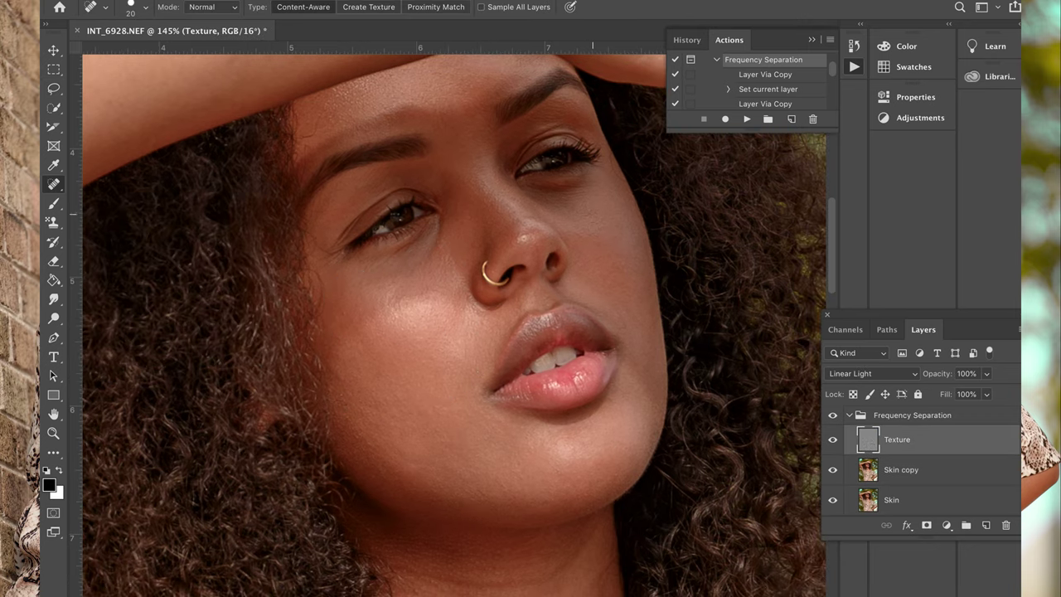
{"action": "left_click", "coordinate": [589, 211]}
Step: Lasso the under-eye area above the highlighted cheek on the Skin copy layer and reapply the Gaussian Blur
{"action": "left_click", "coordinate": [902, 481]}
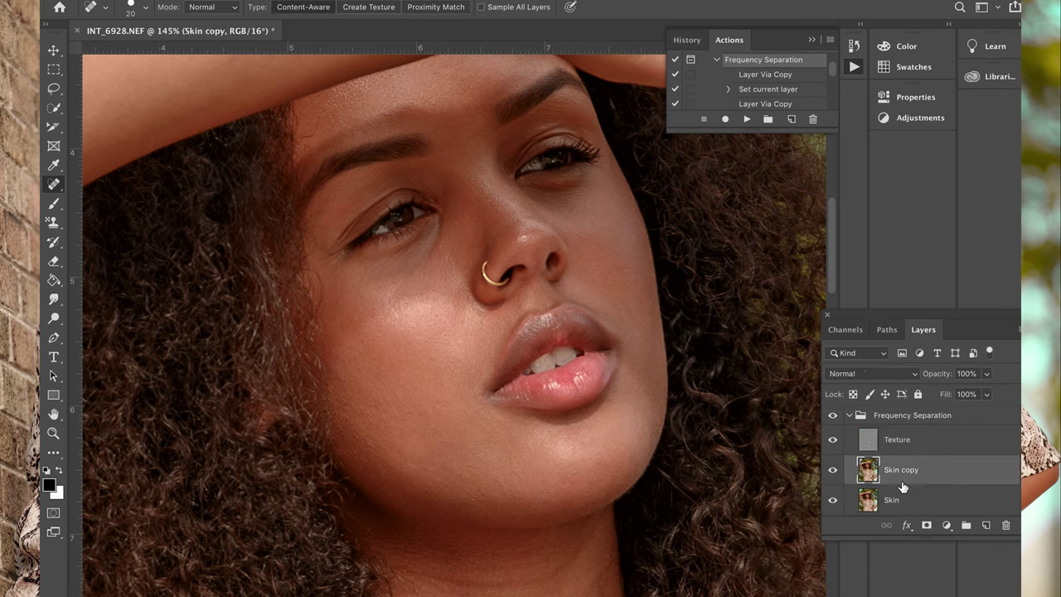
{"action": "left_click", "coordinate": [53, 107]}
{"action": "left_click", "coordinate": [53, 88]}
{"action": "mouse_move", "coordinate": [383, 249]}
{"action": "left_mouse_down"}
{"action": "mouse_move", "coordinate": [422, 239]}
{"action": "mouse_move", "coordinate": [348, 263]}
{"action": "mouse_move", "coordinate": [382, 248]}
{"action": "left_mouse_up"}
{"action": "left_click", "coordinate": [342, 3]}
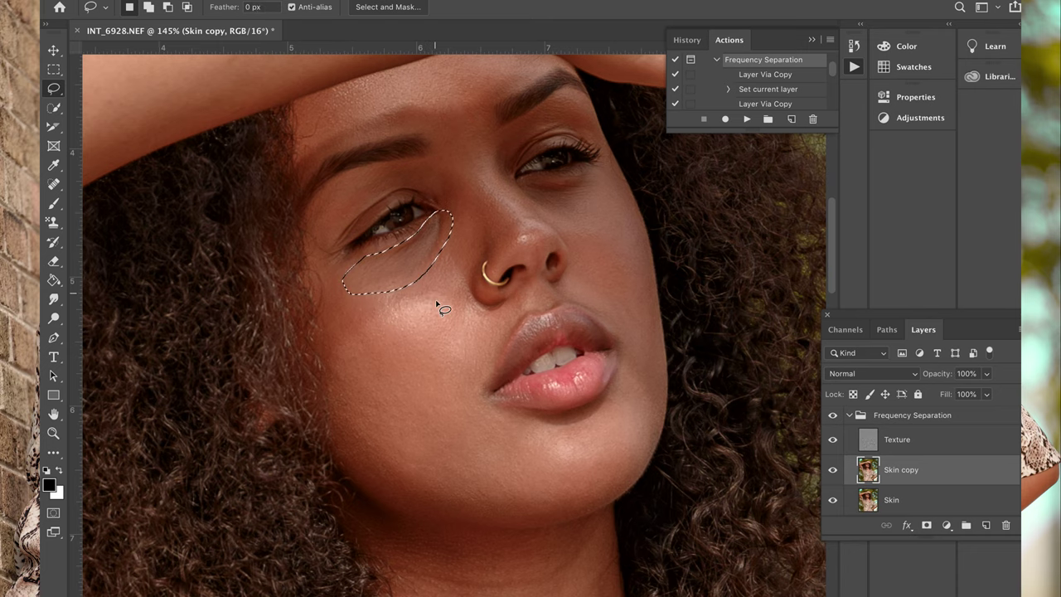
Step: Sample a skin tone near the nose, add a new layer above Skin copy and set the brush opacity to 21%
{"action": "key", "text": "i"}
{"action": "left_click", "coordinate": [452, 227]}
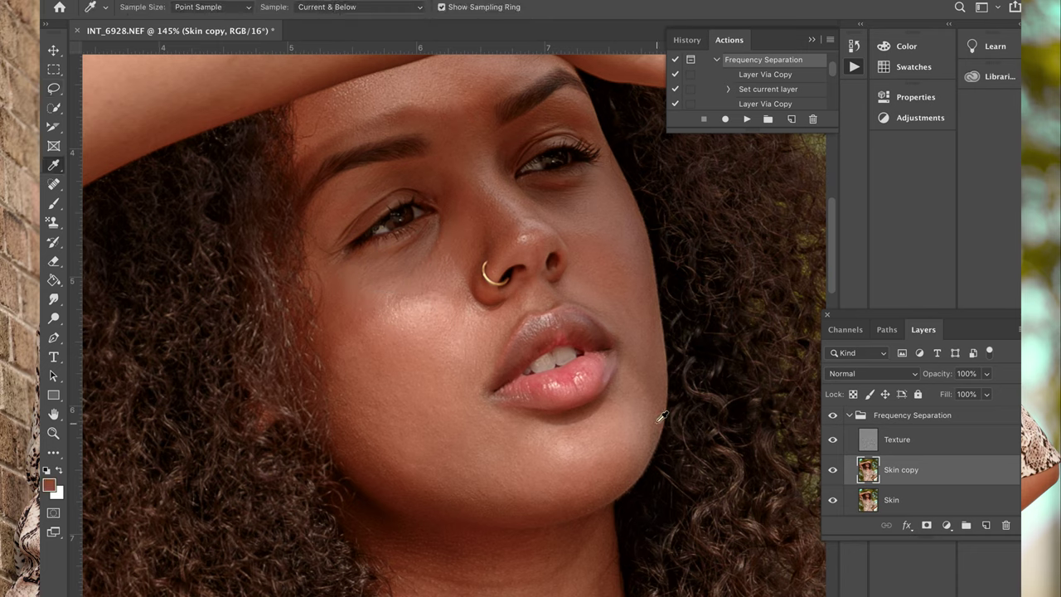
{"action": "key", "text": "b"}
{"action": "left_click", "coordinate": [985, 525]}
{"action": "left_click", "coordinate": [375, 6]}
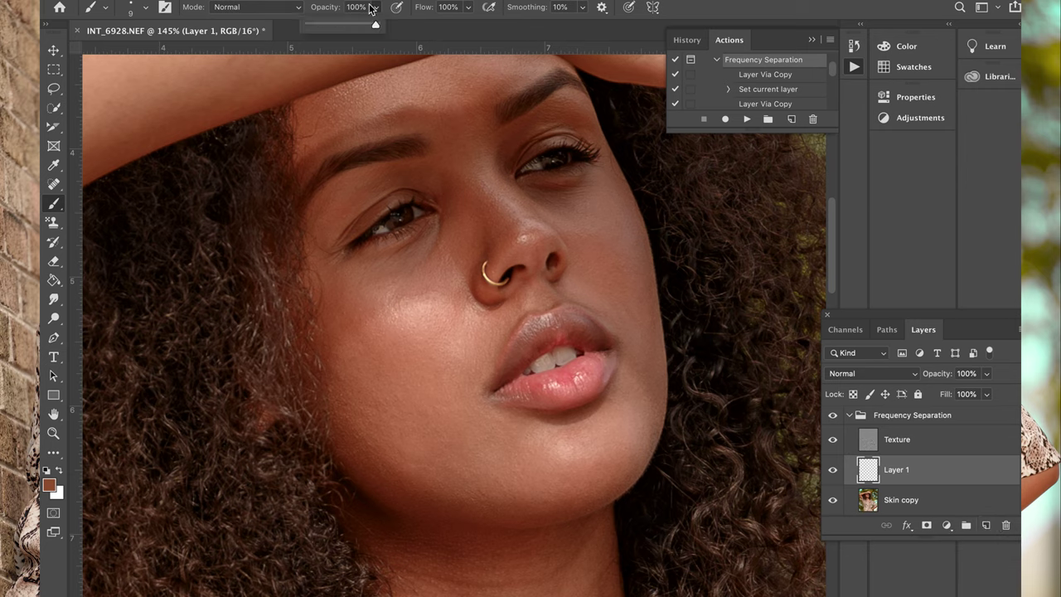
{"action": "left_click_drag", "start_coordinate": [380, 25], "coordinate": [322, 30]}
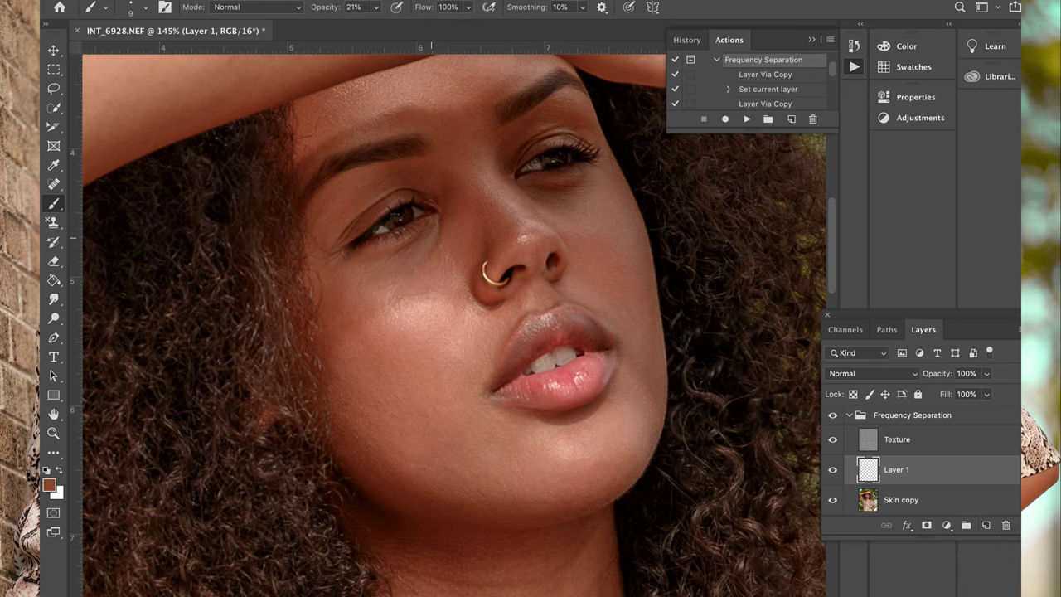
Step: Paint sampled skin tones under the eye above the highlighted cheek on Layer 1, using a size 25 brush
{"action": "key", "text": "bracketright"}
{"action": "key", "text": "bracketright"}
{"action": "key", "text": "bracketright"}
{"action": "key", "text": "bracketright"}
{"action": "key", "text": "bracketright"}
{"action": "key", "text": "alt"}
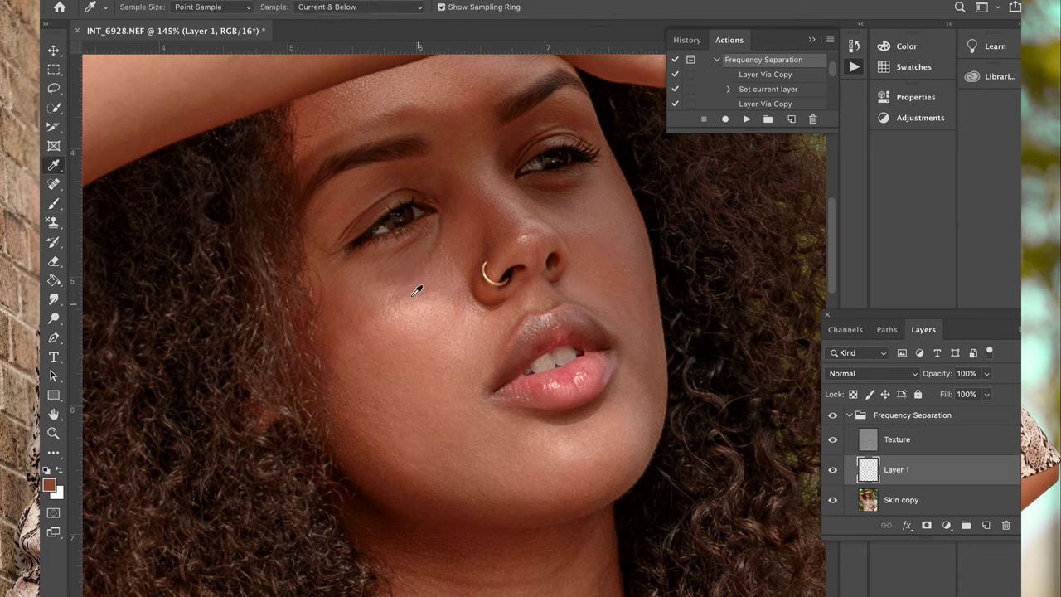
{"action": "left_click", "coordinate": [384, 293], "text": "alt"}
{"action": "left_click", "coordinate": [391, 281], "text": "alt"}
{"action": "left_click", "coordinate": [440, 279], "text": "alt"}
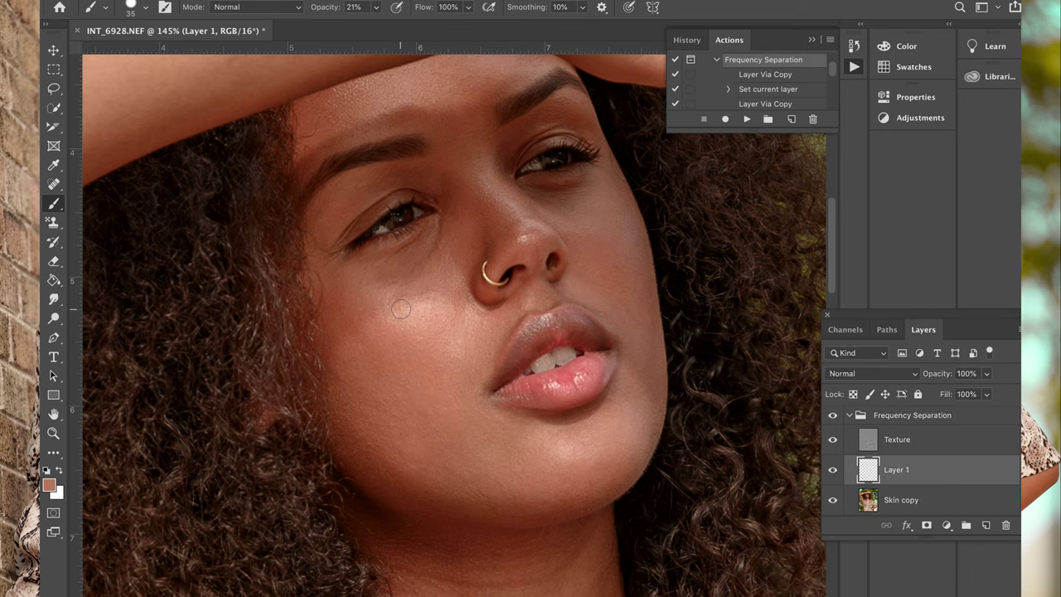
{"action": "key", "text": "bracketleft"}
{"action": "left_click_drag", "start_coordinate": [407, 248], "coordinate": [392, 264]}
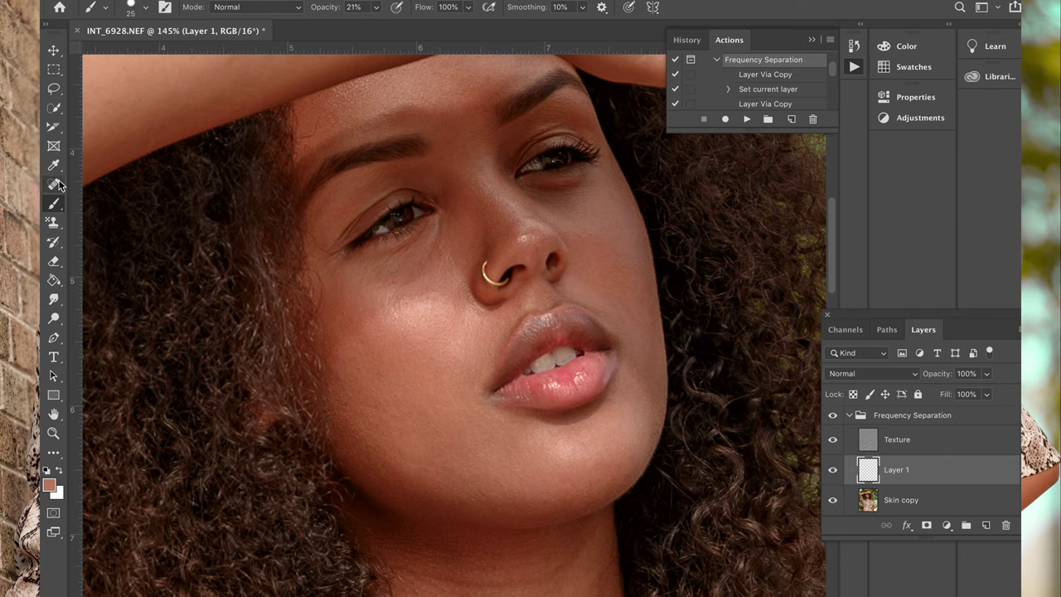
{"action": "key", "text": "e"}
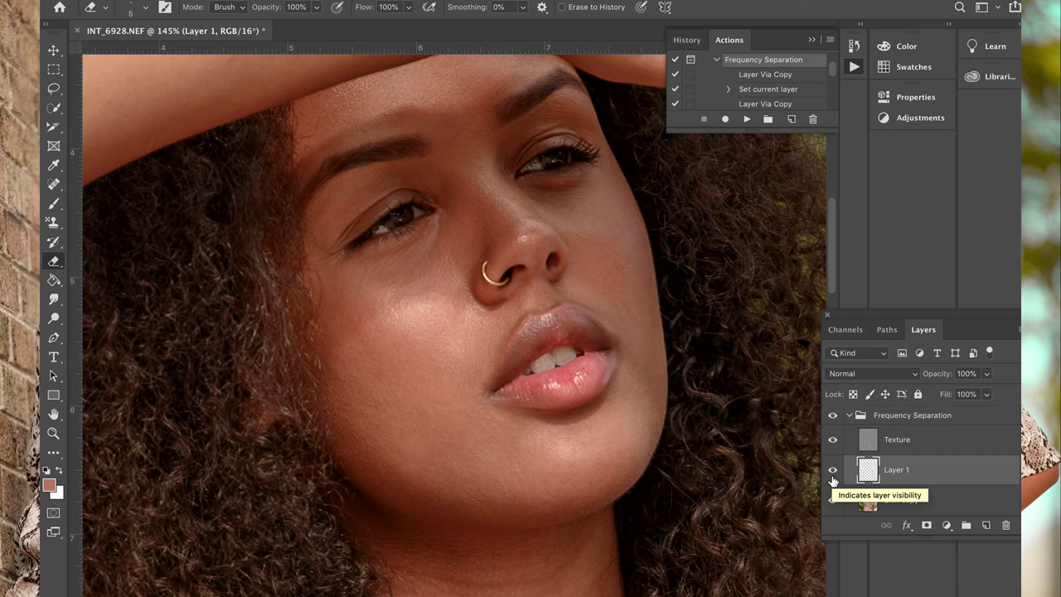
Step: Add another layer above Layer 1, sample the skin tone below the far eye and undo a trial brush stroke there
{"action": "left_click", "coordinate": [985, 524]}
{"action": "key", "text": "i"}
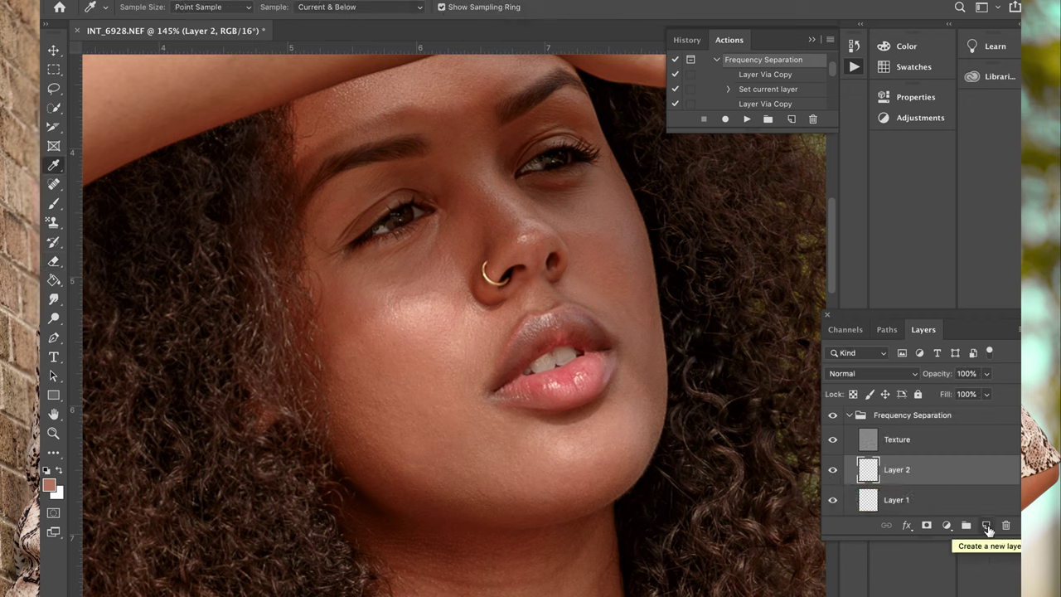
{"action": "left_click", "coordinate": [586, 200]}
{"action": "key", "text": "b"}
{"action": "left_click_drag", "start_coordinate": [537, 191], "coordinate": [572, 187]}
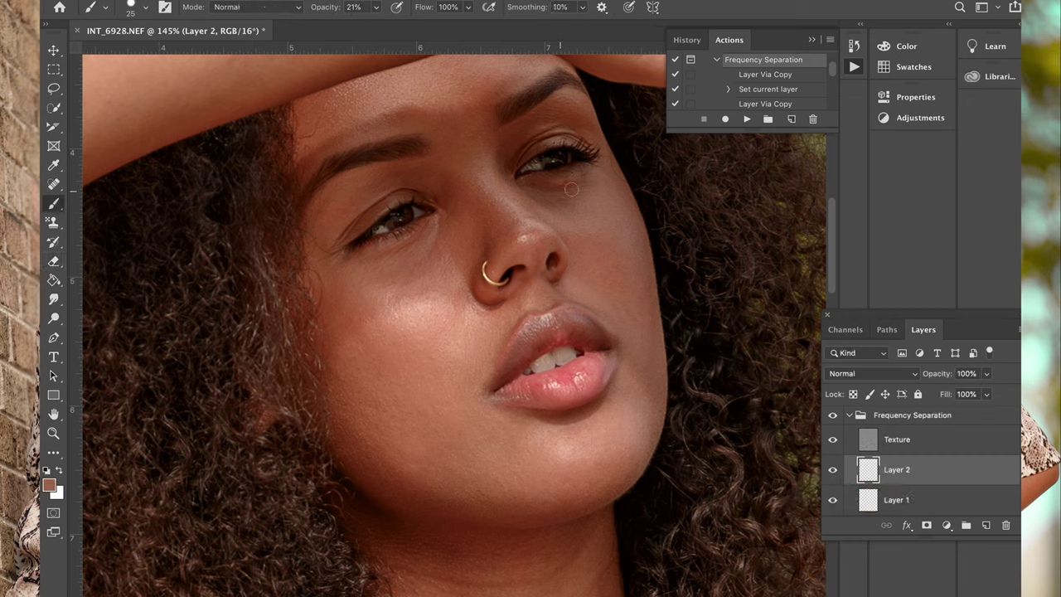
{"action": "key", "text": "super+z"}
Step: Reduce the brush to size 15 and its opacity to 10% for the area under the far eye
{"action": "key", "text": "["}
{"action": "key", "text": "bracketleft"}
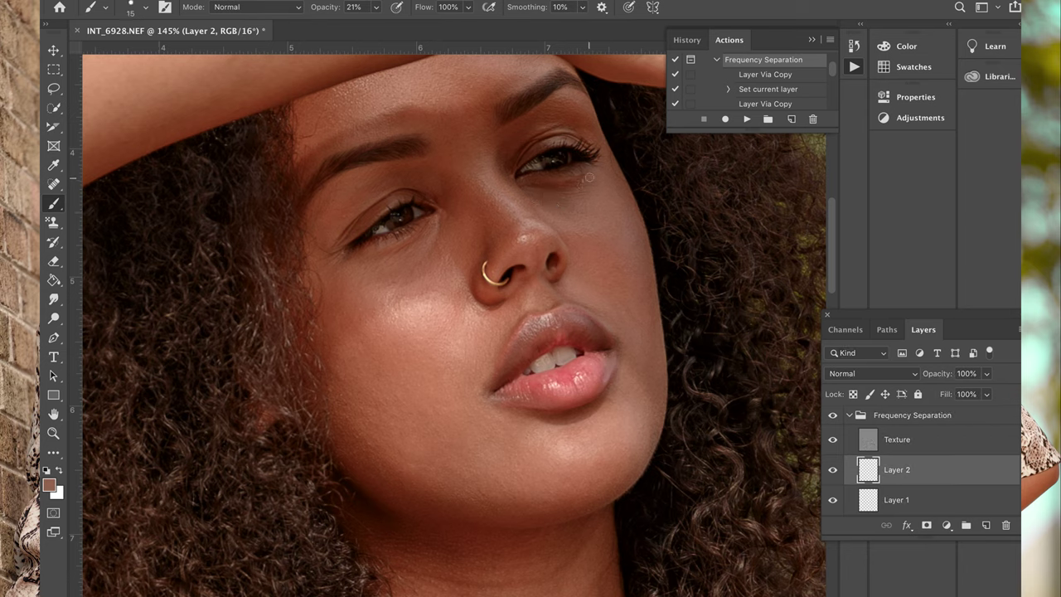
{"action": "left_click_drag", "start_coordinate": [336, 7], "coordinate": [326, 8]}
Step: Merge Layer 2, Layer 1 and Skin copy into a single layer
{"action": "scroll", "coordinate": [942, 499], "scroll_direction": "down", "scroll_amount": 2}
{"action": "left_click", "coordinate": [930, 477], "text": "shift"}
{"action": "right_click", "coordinate": [911, 441]}
{"action": "left_click", "coordinate": [765, 417]}
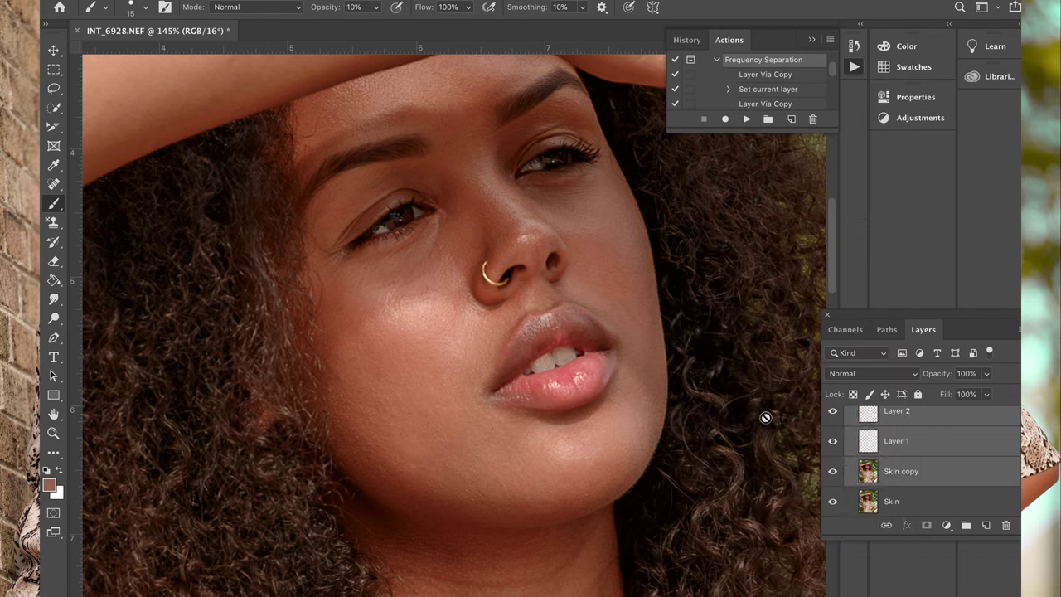
Step: Toggle the visibility of the Frequency Separation group to compare the face and the whole portrait before and after retouching
{"action": "scroll", "coordinate": [860, 417], "scroll_direction": "up", "scroll_amount": 2}
{"action": "left_click", "coordinate": [833, 415]}
{"action": "left_click", "coordinate": [833, 415]}
{"action": "left_click", "coordinate": [833, 415]}
{"action": "left_click", "coordinate": [833, 415]}
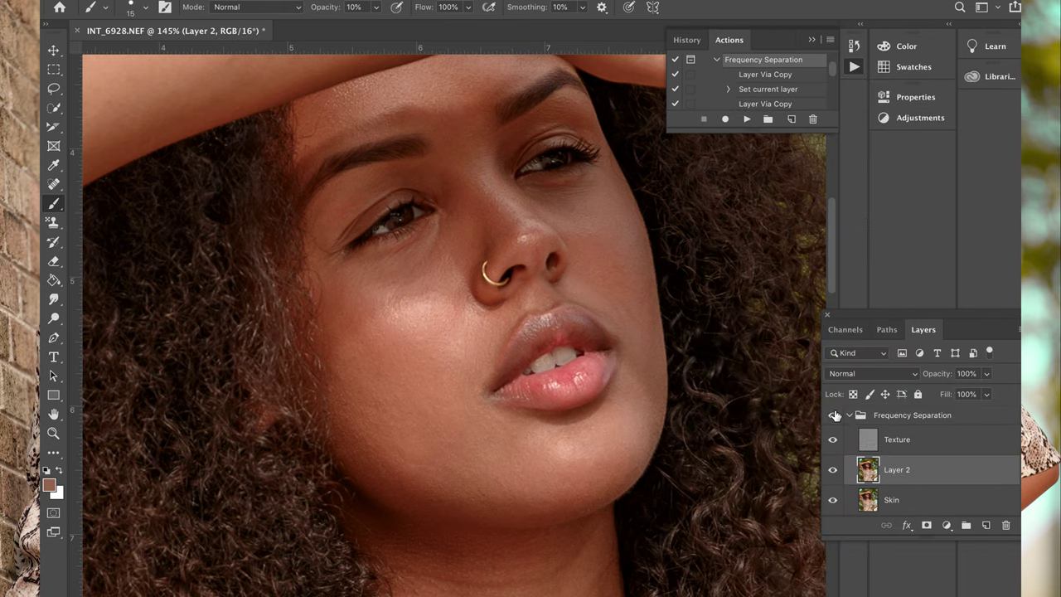
{"action": "left_click", "coordinate": [833, 414]}
{"action": "left_click", "coordinate": [833, 414]}
{"action": "left_click", "coordinate": [833, 414]}
{"action": "left_click", "coordinate": [833, 414]}
{"action": "key", "text": "super+minus"}
{"action": "key", "text": "super+minus"}
{"action": "key", "text": "super+minus"}
{"action": "key", "text": "super+minus"}
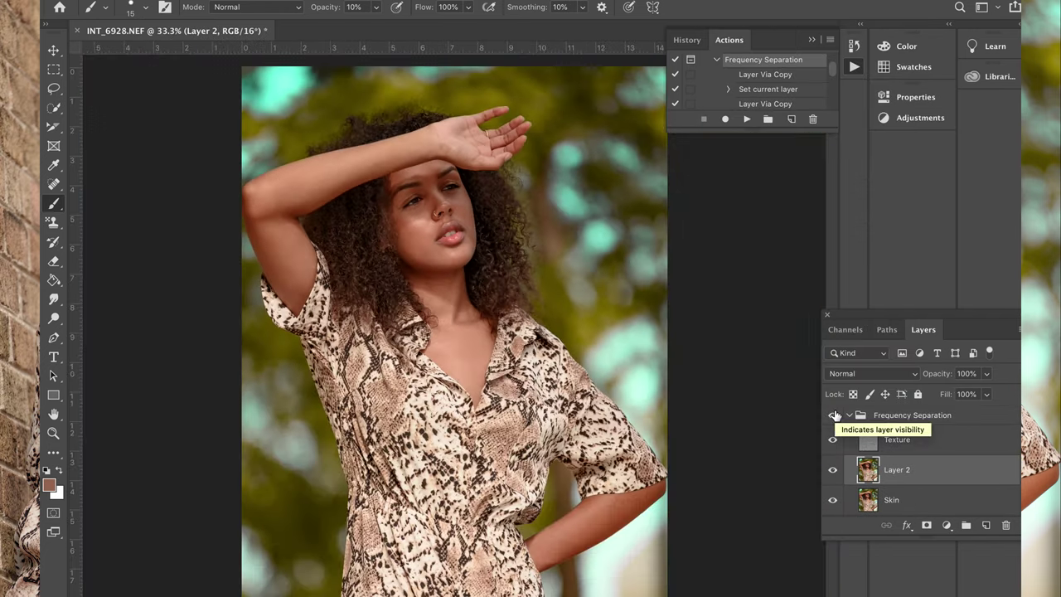
Step: Smooth the lower cheek and the far cheek on Layer 2 by reapplying the last filter within lasso selections, and deselect
{"action": "key", "text": "ctrl+plus"}
{"action": "key", "text": "ctrl+plus"}
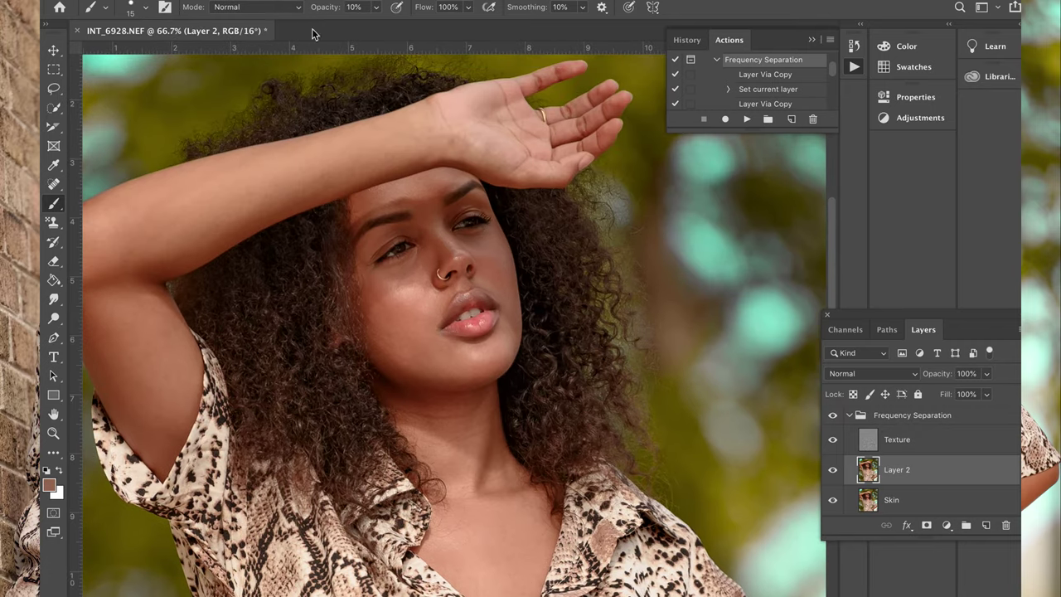
{"action": "left_click", "coordinate": [53, 89]}
{"action": "left_click_drag", "start_coordinate": [409, 376], "coordinate": [425, 320]}
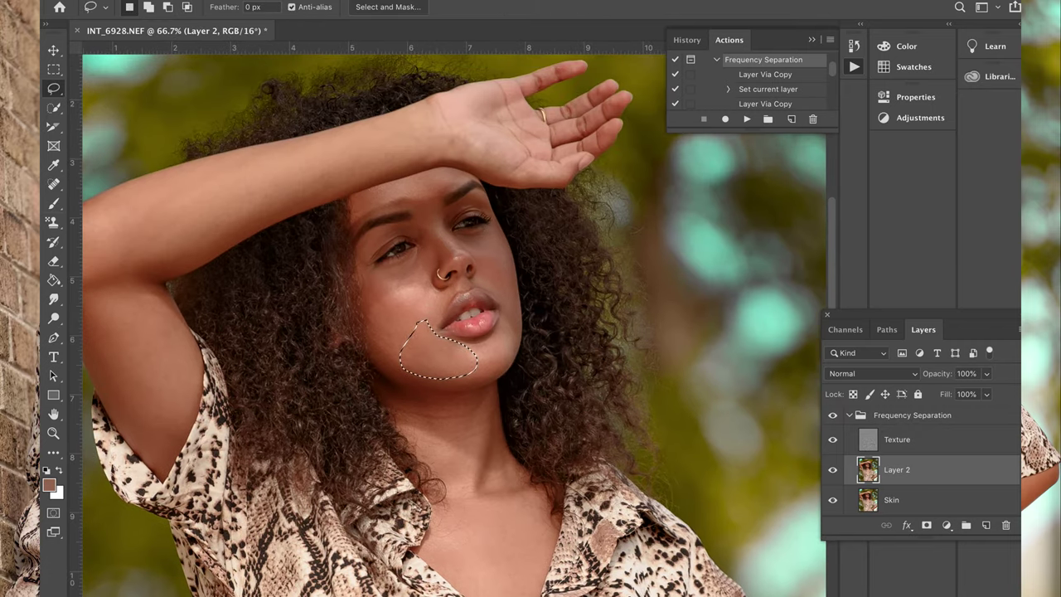
{"action": "mouse_move", "coordinate": [490, 239]}
{"action": "left_mouse_down"}
{"action": "mouse_move", "coordinate": [510, 288]}
{"action": "mouse_move", "coordinate": [505, 331]}
{"action": "mouse_move", "coordinate": [479, 255]}
{"action": "left_mouse_up"}
{"action": "left_click", "coordinate": [327, 0]}
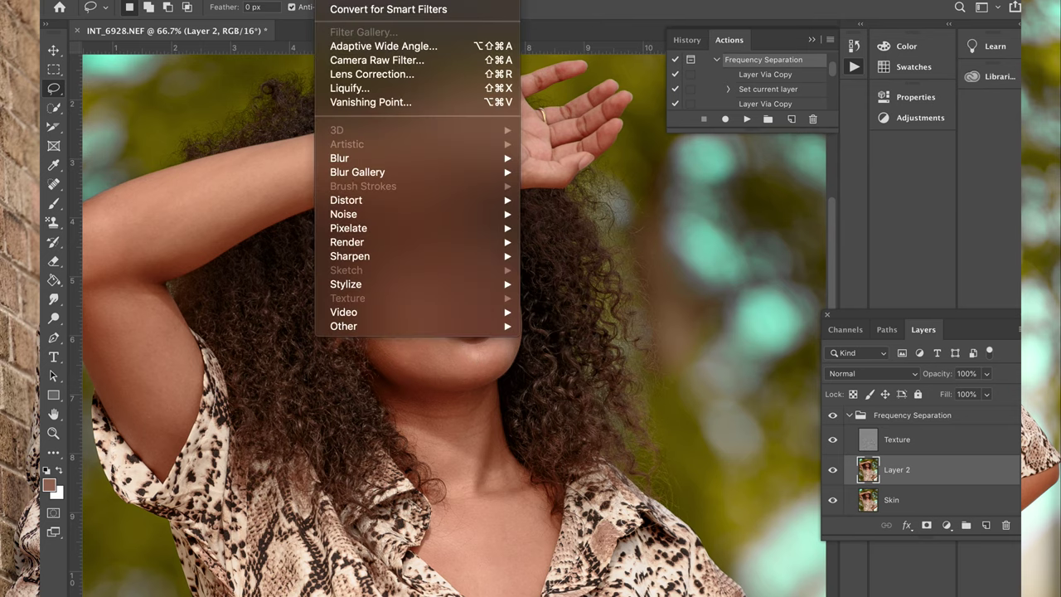
{"action": "left_click", "coordinate": [348, 0]}
{"action": "key", "text": "super+d"}
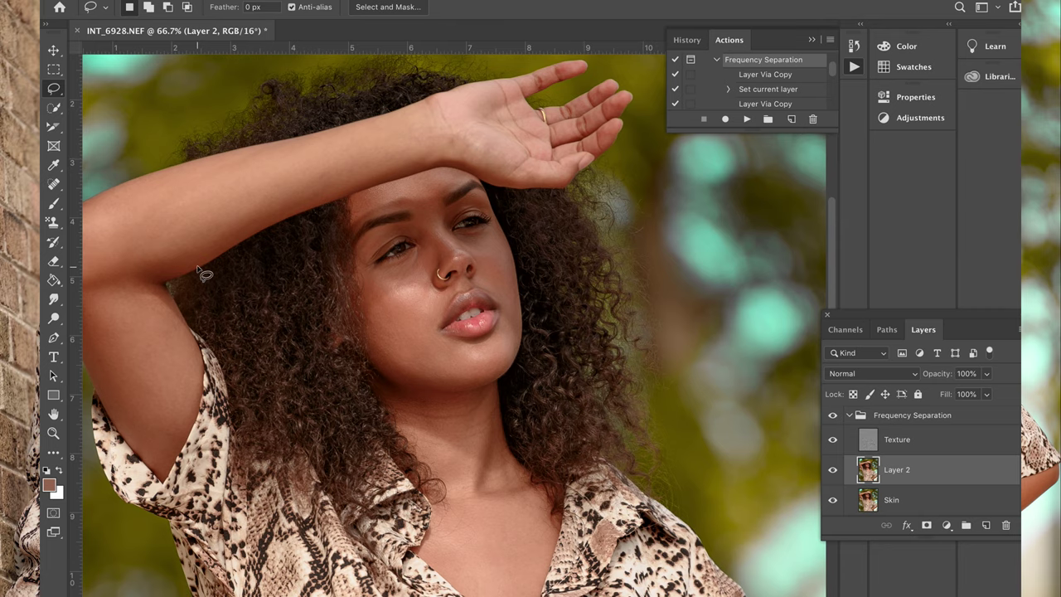
{"action": "scroll", "coordinate": [205, 275], "scroll_direction": "down", "scroll_amount": 3}
{"action": "scroll", "coordinate": [205, 275], "scroll_direction": "up", "scroll_amount": 6}
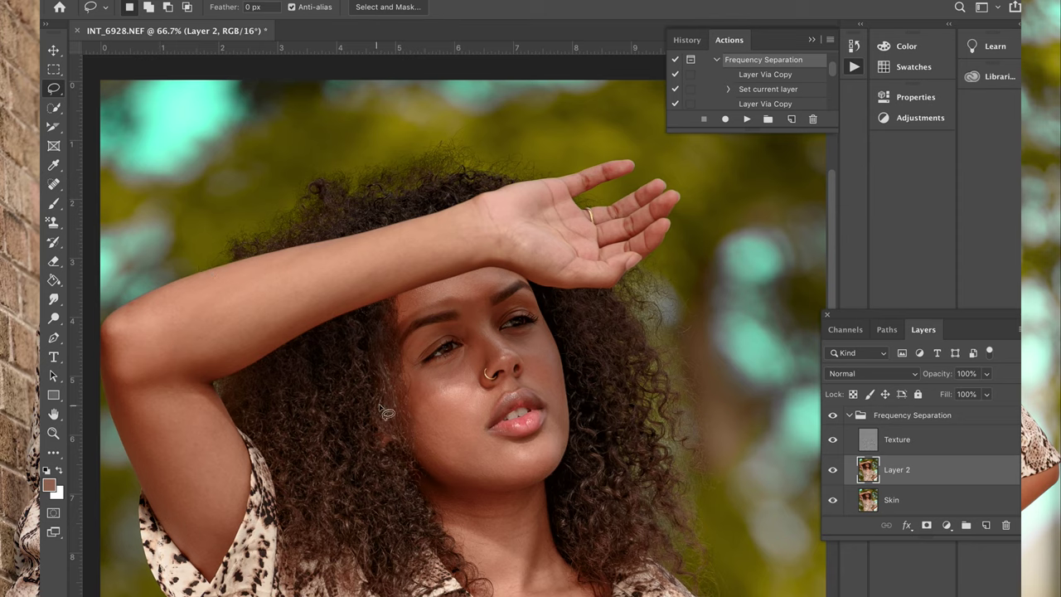
{"action": "mouse_move", "coordinate": [430, 438]}
{"action": "left_mouse_down"}
{"action": "mouse_move", "coordinate": [462, 481]}
{"action": "mouse_move", "coordinate": [477, 466]}
{"action": "left_mouse_up"}
{"action": "left_click", "coordinate": [330, 1]}
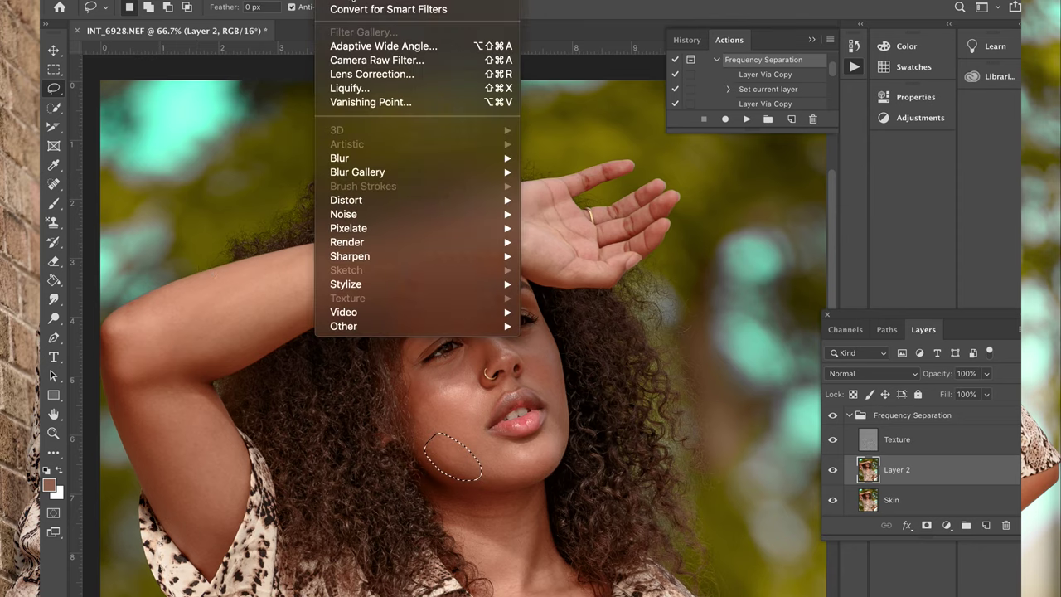
{"action": "left_click", "coordinate": [489, 344]}
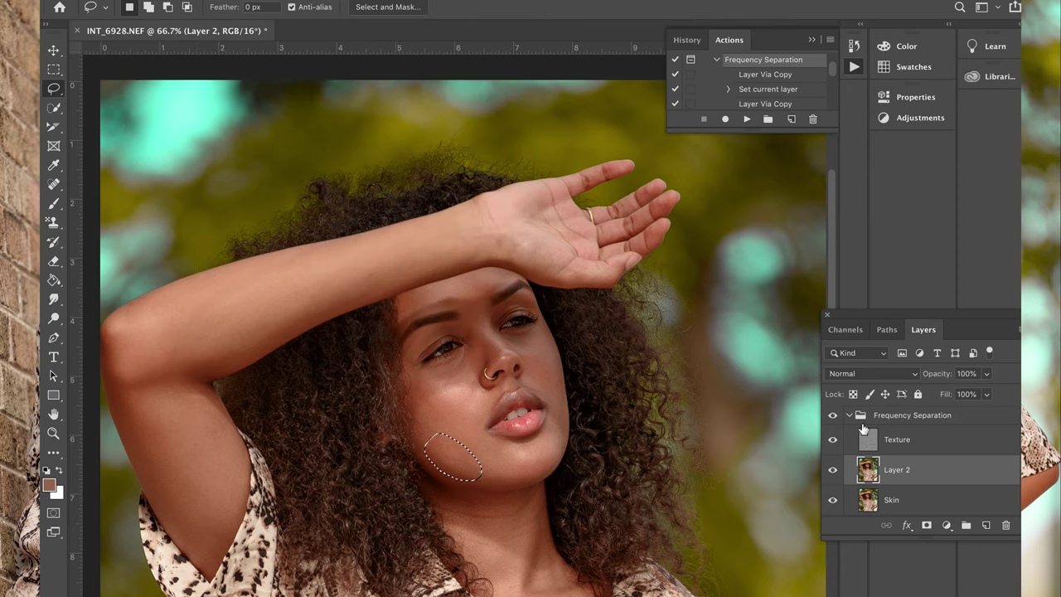
Step: Duplicate the Skin layer and place the copy above the Texture layer
{"action": "left_click", "coordinate": [903, 495]}
{"action": "scroll", "coordinate": [905, 488], "scroll_direction": "down", "scroll_amount": 1}
{"action": "left_click_drag", "start_coordinate": [898, 447], "coordinate": [985, 518]}
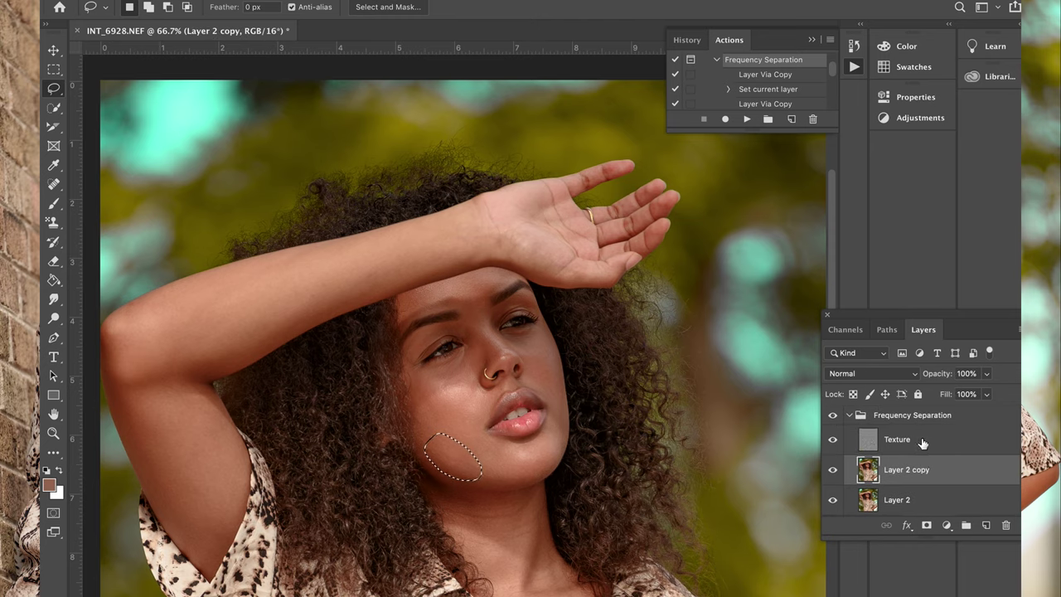
{"action": "left_click_drag", "start_coordinate": [908, 470], "coordinate": [953, 410]}
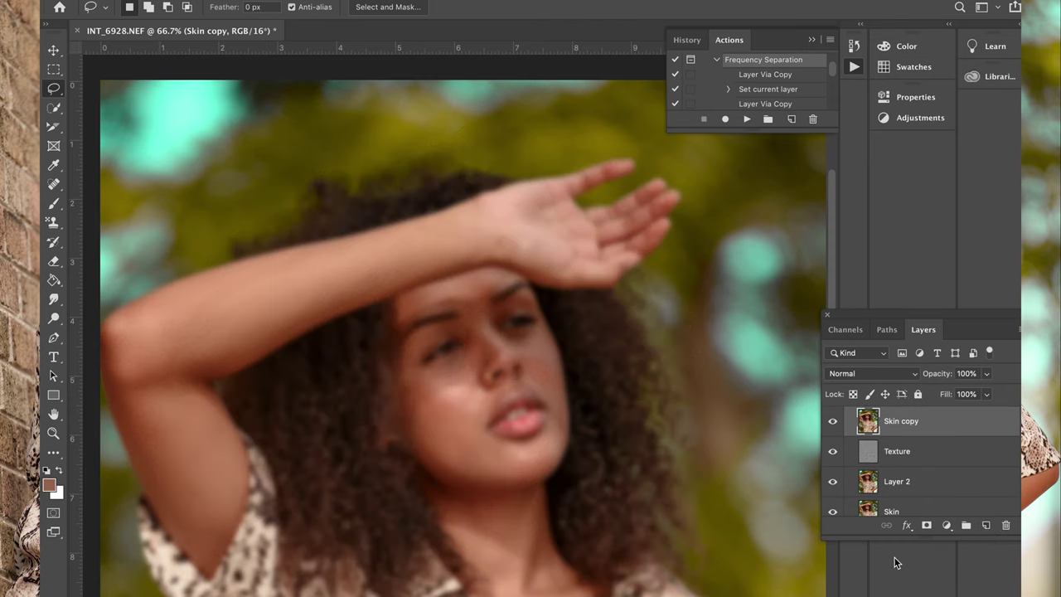
Step: Hide Skin copy behind a black layer mask and reveal it over the face with a white size 50 brush at 30% opacity
{"action": "left_click", "coordinate": [926, 525], "text": "alt"}
{"action": "left_click", "coordinate": [53, 203]}
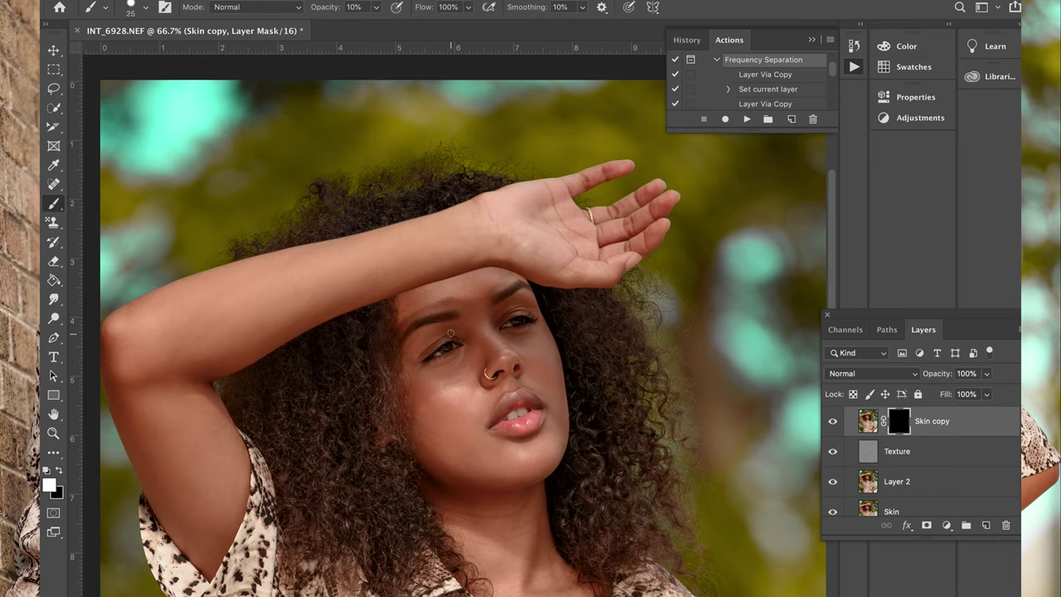
{"action": "key", "text": "bracketright"}
{"action": "left_click_drag", "start_coordinate": [325, 10], "coordinate": [339, 11]}
{"action": "scroll", "coordinate": [474, 311], "scroll_direction": "down", "scroll_amount": 5}
{"action": "scroll", "coordinate": [474, 312], "scroll_direction": "right", "scroll_amount": 3}
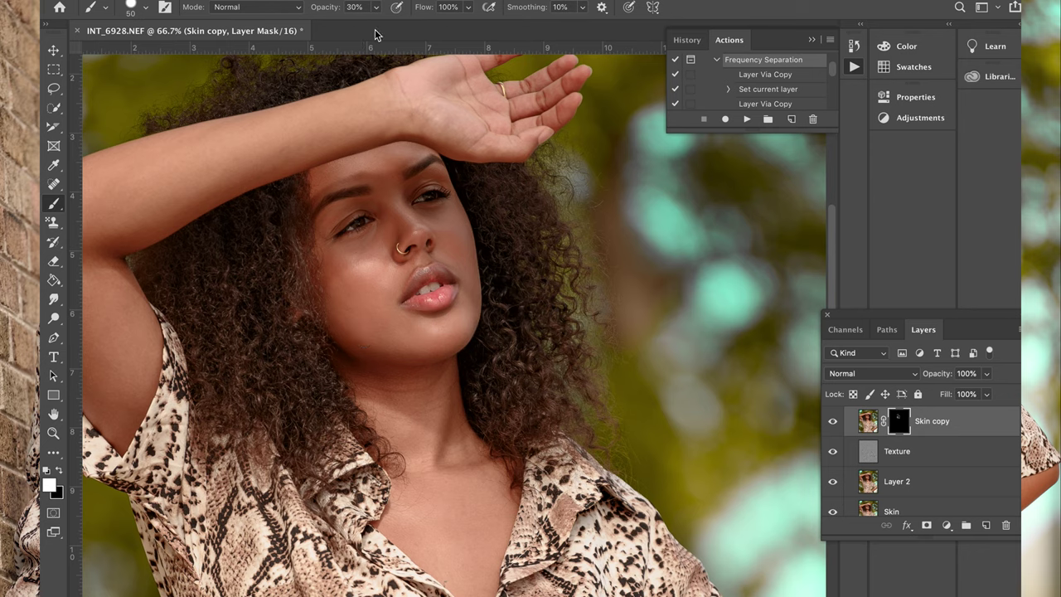
Step: Paint the neck, chest and arms into the Skin copy mask at 22% opacity, enlarging the brush to size 100 for the arms
{"action": "left_click_drag", "start_coordinate": [375, 8], "coordinate": [368, 24]}
{"action": "scroll", "coordinate": [475, 447], "scroll_direction": "down", "scroll_amount": 3}
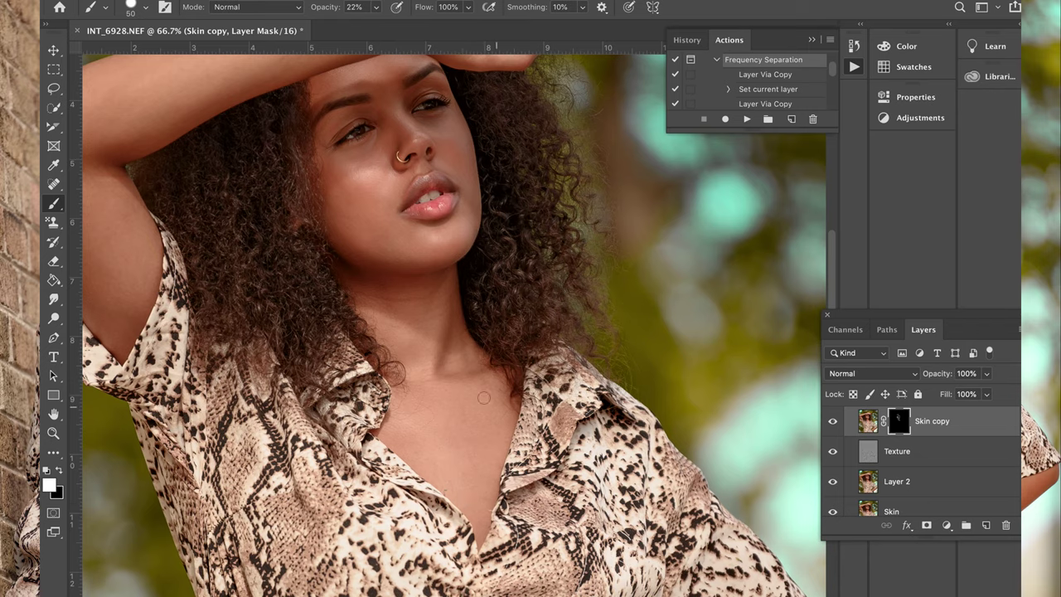
{"action": "scroll", "coordinate": [431, 344], "scroll_direction": "up", "scroll_amount": 5}
{"action": "scroll", "coordinate": [430, 345], "scroll_direction": "left", "scroll_amount": 3}
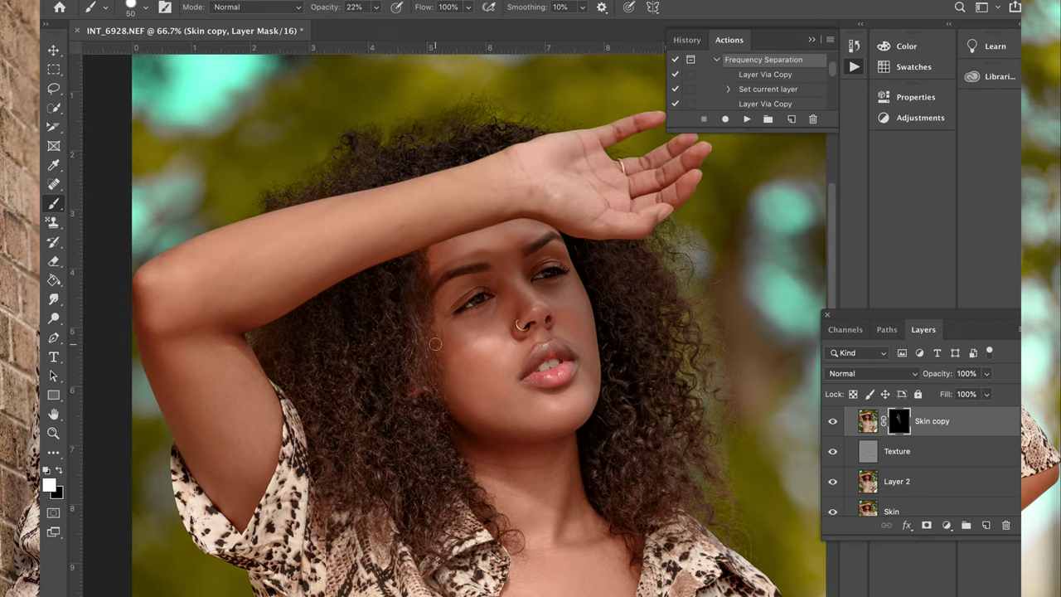
{"action": "key", "text": "]"}
{"action": "key", "text": "]"}
{"action": "key", "text": "]"}
{"action": "key", "text": "bracketright"}
{"action": "key", "text": "bracketright"}
{"action": "scroll", "coordinate": [508, 187], "scroll_direction": "down", "scroll_amount": 5}
{"action": "scroll", "coordinate": [508, 186], "scroll_direction": "right", "scroll_amount": 4}
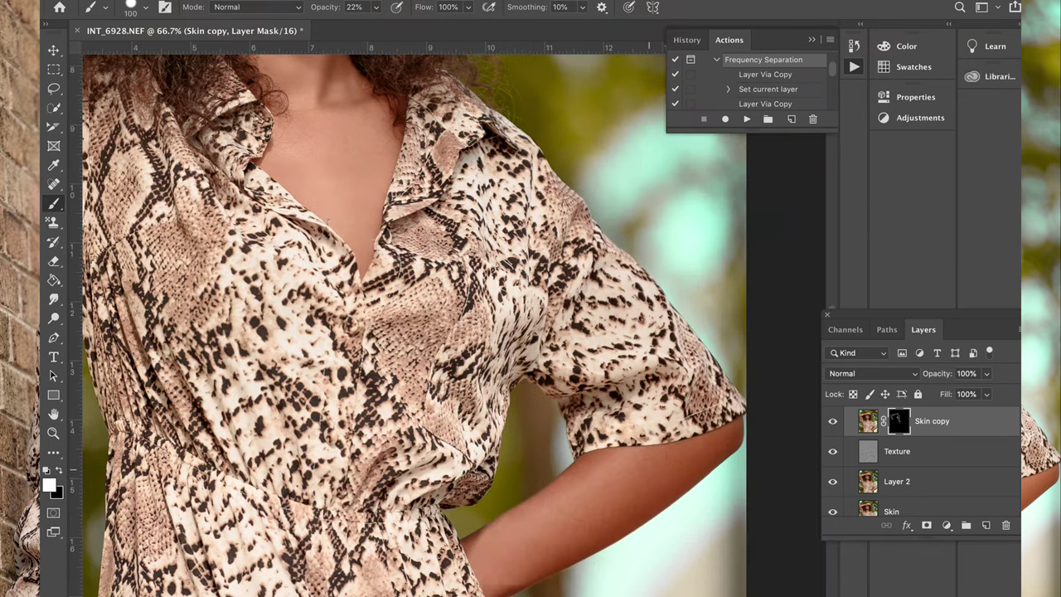
Step: Review the smoothed skin across the portrait and compare the full view with the Frequency Separation group hidden
{"action": "scroll", "coordinate": [494, 555], "scroll_direction": "down", "scroll_amount": 1}
{"action": "scroll", "coordinate": [494, 555], "scroll_direction": "left", "scroll_amount": 1}
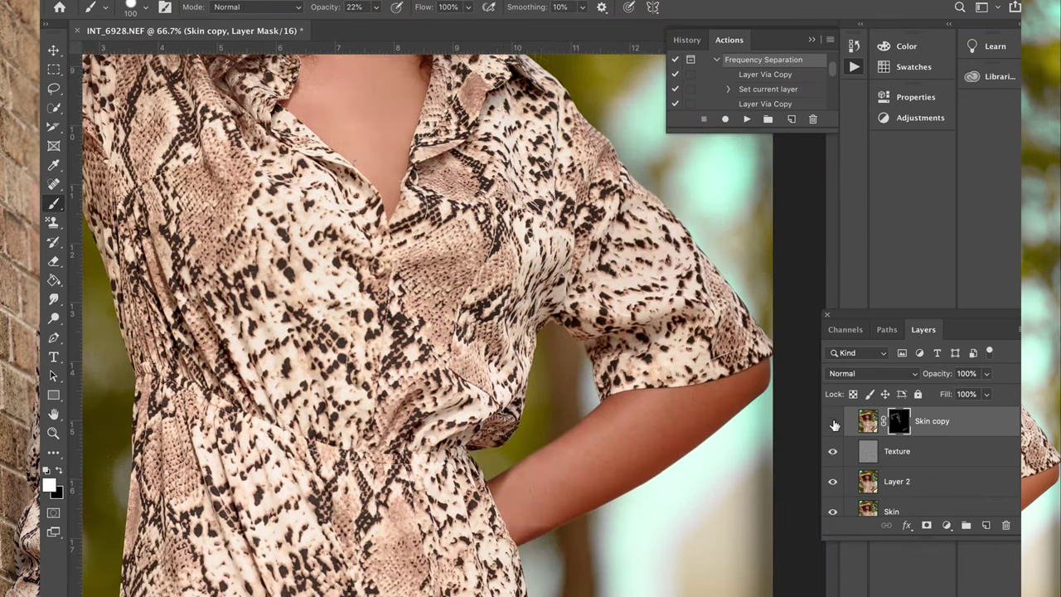
{"action": "scroll", "coordinate": [663, 431], "scroll_direction": "up", "scroll_amount": 6}
{"action": "scroll", "coordinate": [663, 430], "scroll_direction": "left", "scroll_amount": 1}
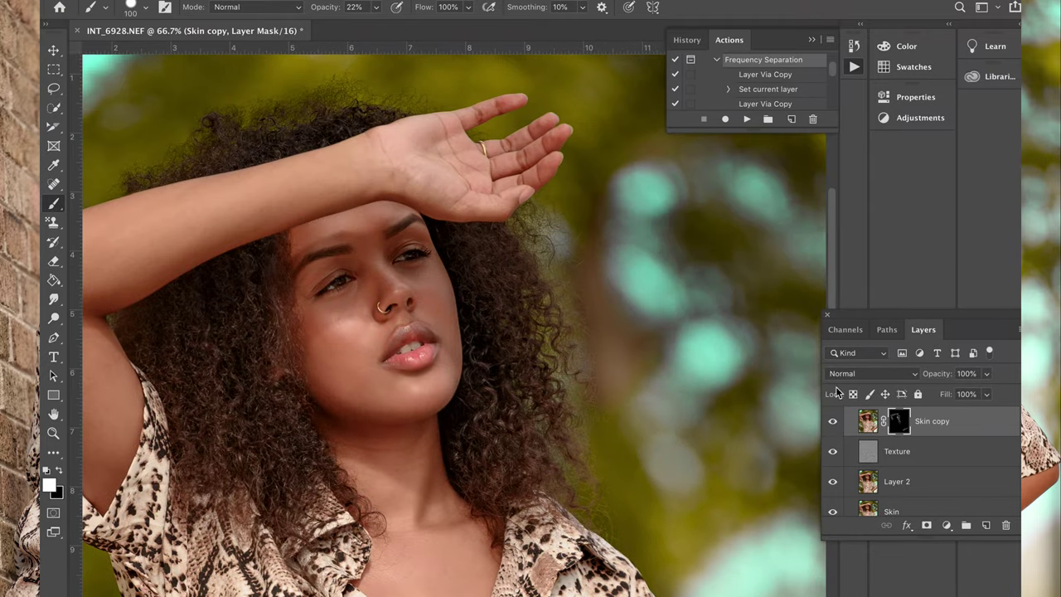
{"action": "scroll", "coordinate": [833, 414], "scroll_direction": "up", "scroll_amount": 1}
{"action": "key", "text": "ctrl+minus"}
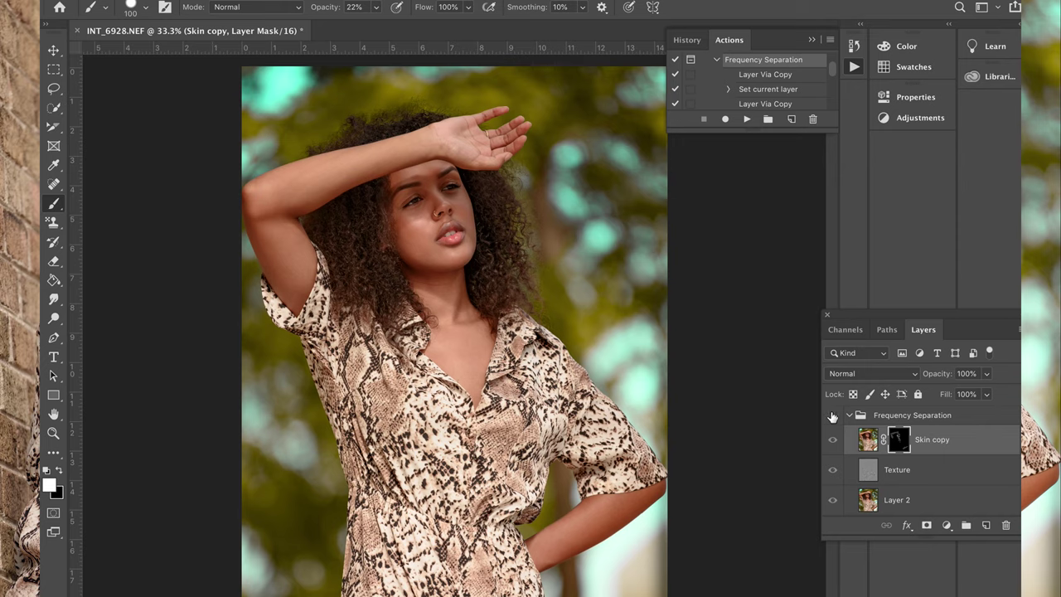
Step: Save and close INT_6928.NEF and switch to Lightroom Classic
{"action": "key", "text": "super+w"}
{"action": "left_click", "coordinate": [626, 202]}
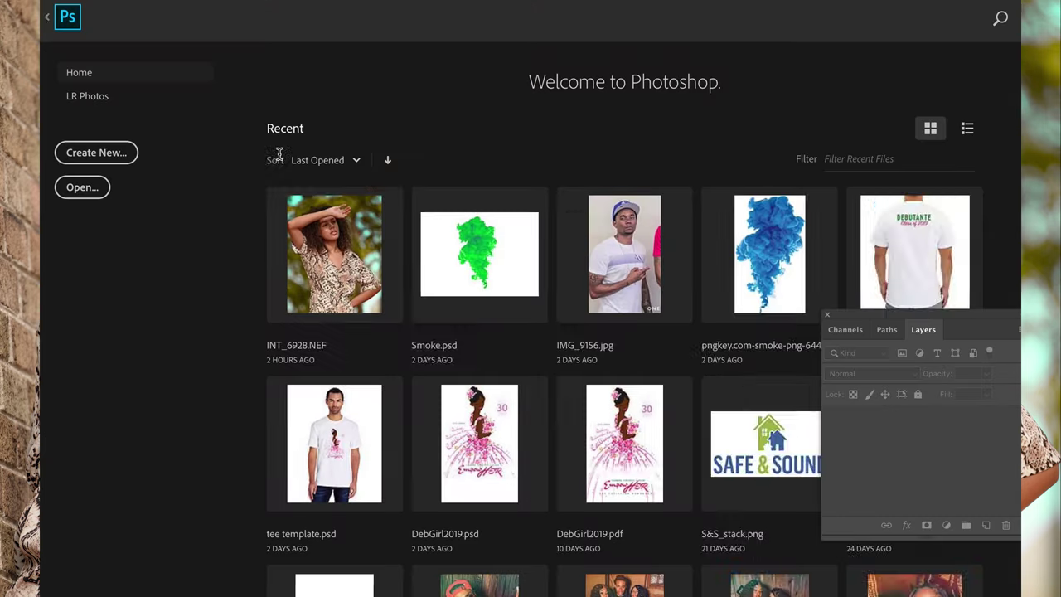
{"action": "key", "text": "ctrl+Up"}
{"action": "left_click", "coordinate": [374, 289]}
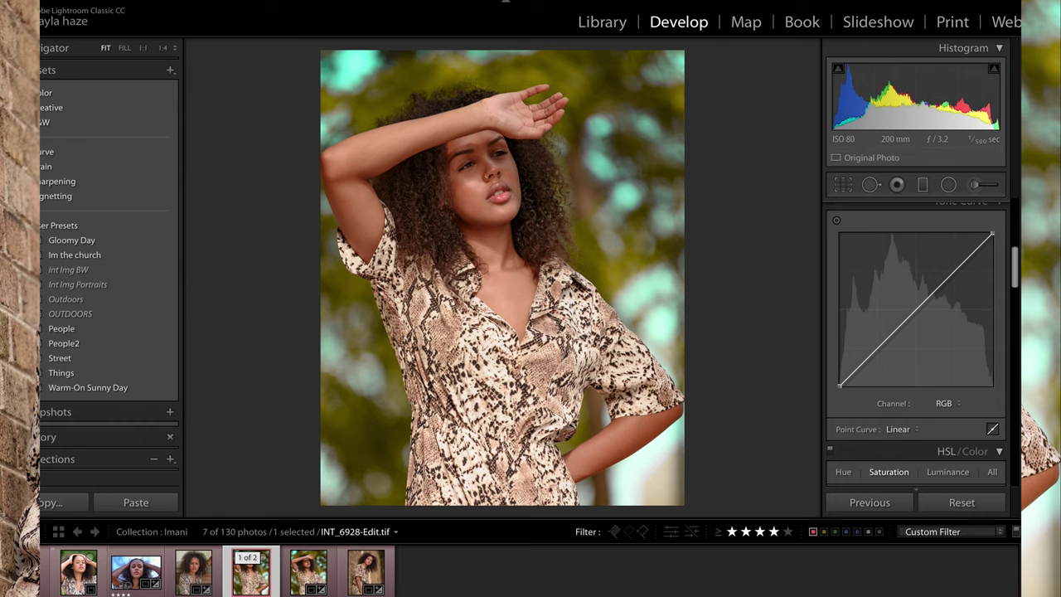
Step: Check INT_6928-Edit.tif in the Library grid and compare it with the neighbouring version of the portrait in Develop
{"action": "left_click", "coordinate": [58, 531]}
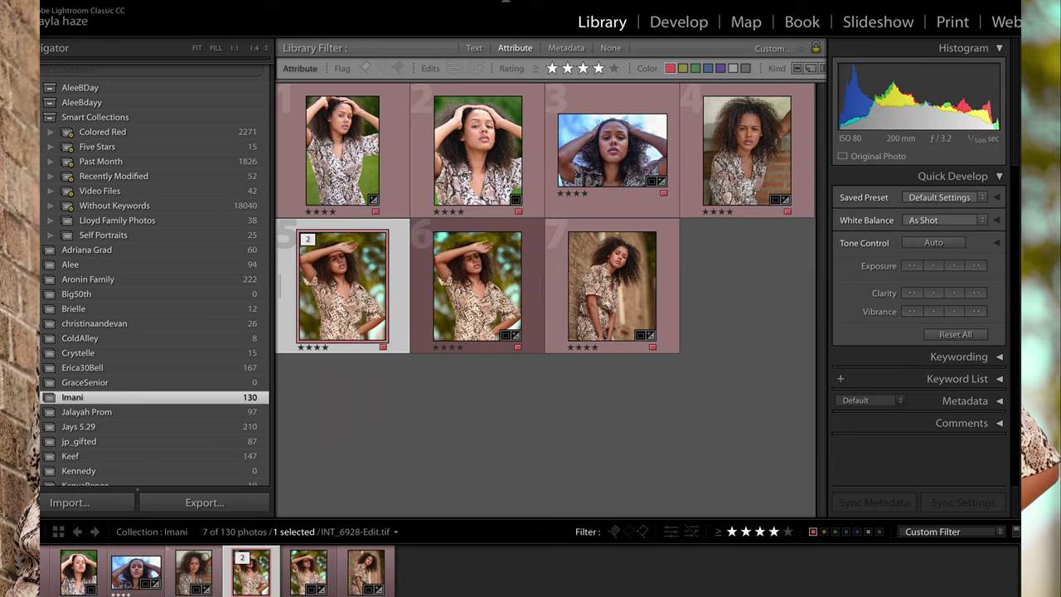
{"action": "key", "text": "d"}
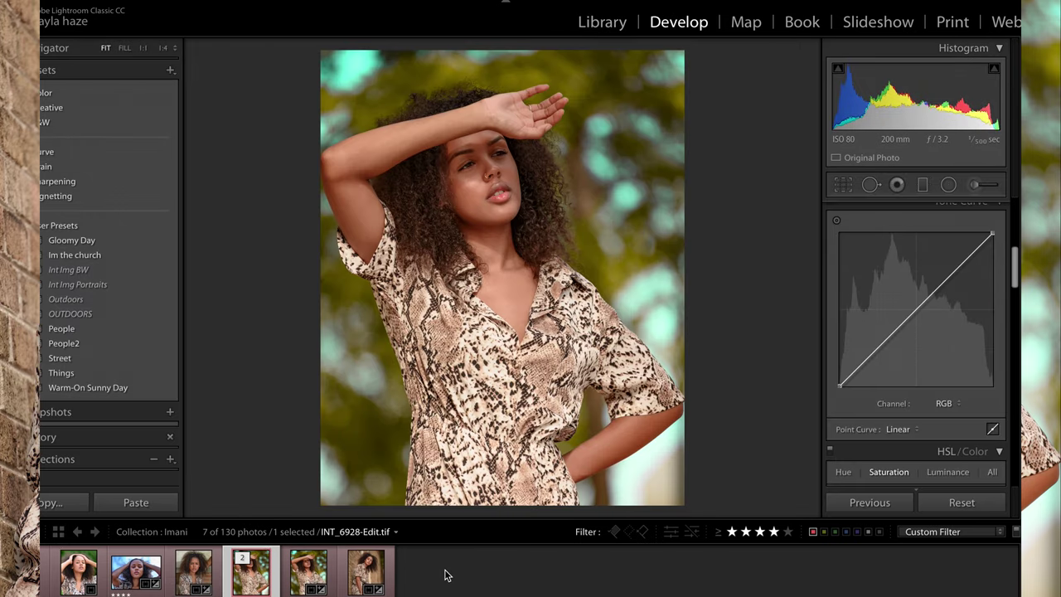
{"action": "right_click", "coordinate": [296, 584]}
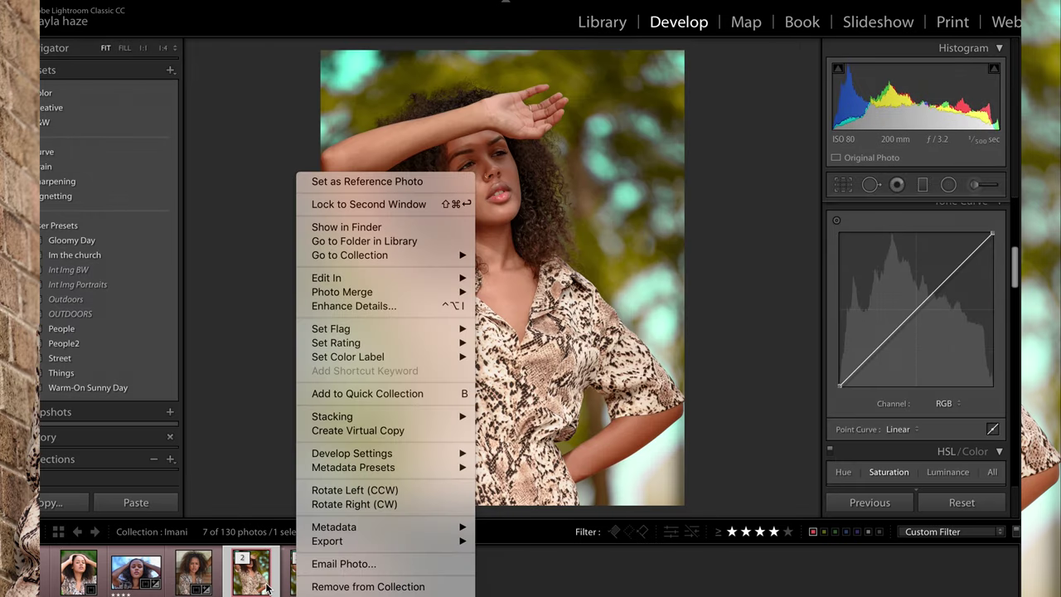
{"action": "left_click", "coordinate": [266, 587]}
{"action": "left_click", "coordinate": [291, 585]}
{"action": "left_click", "coordinate": [253, 585]}
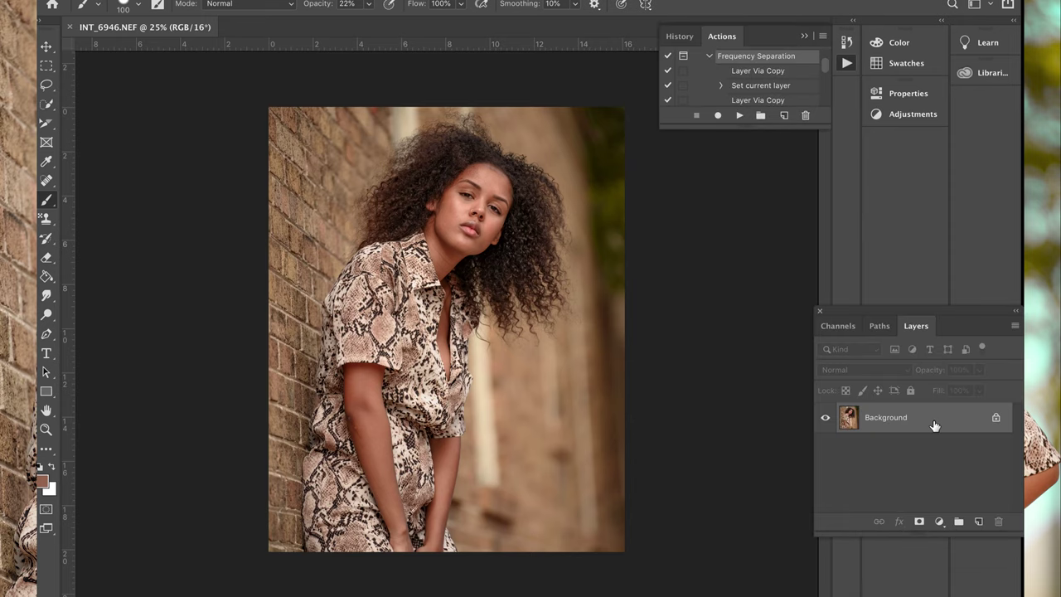
Step: In Photoshop, duplicate the Background layer of INT_6946.NEF and marquee-select a narrow full-height strip of wall beside the hair
{"action": "left_click_drag", "start_coordinate": [934, 426], "coordinate": [976, 522]}
{"action": "left_click", "coordinate": [46, 65]}
{"action": "left_click_drag", "start_coordinate": [578, 107], "coordinate": [587, 571]}
{"action": "left_click_drag", "start_coordinate": [562, 106], "coordinate": [588, 586]}
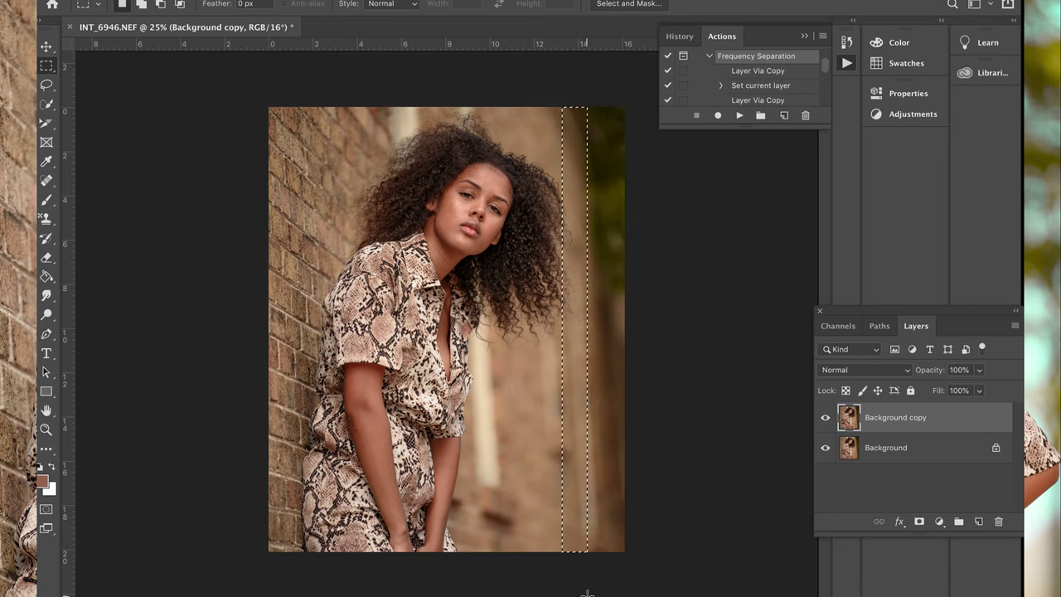
Step: Try copying the wall strip to a new layer and stretching it to the photo's right edge, about 247% wide, over the greenery
{"action": "key", "text": "ctrl+j"}
{"action": "left_click", "coordinate": [47, 46]}
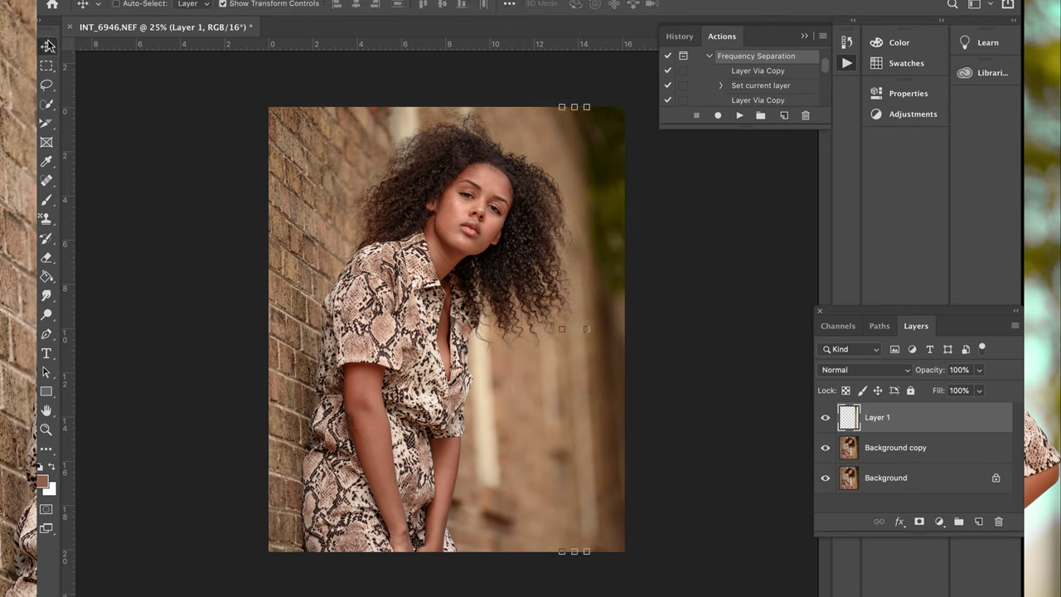
{"action": "left_click_drag", "start_coordinate": [586, 329], "coordinate": [623, 340]}
{"action": "left_click", "coordinate": [728, 6]}
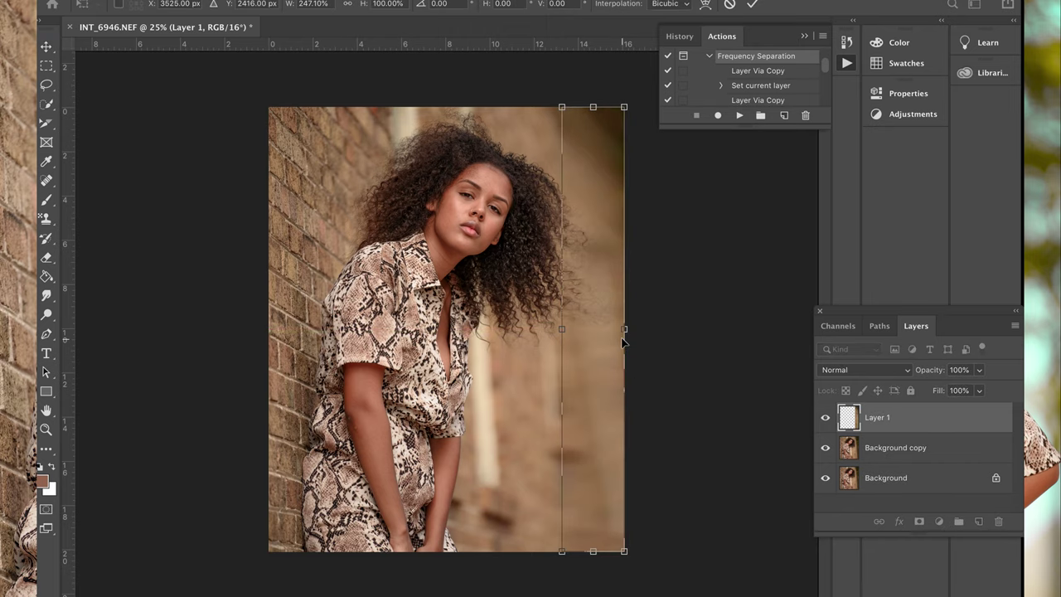
{"action": "left_click", "coordinate": [753, 5]}
Step: Try copying a thin strip from the photo's right edge to another layer and stretching it inward toward the hair
{"action": "left_click", "coordinate": [46, 67]}
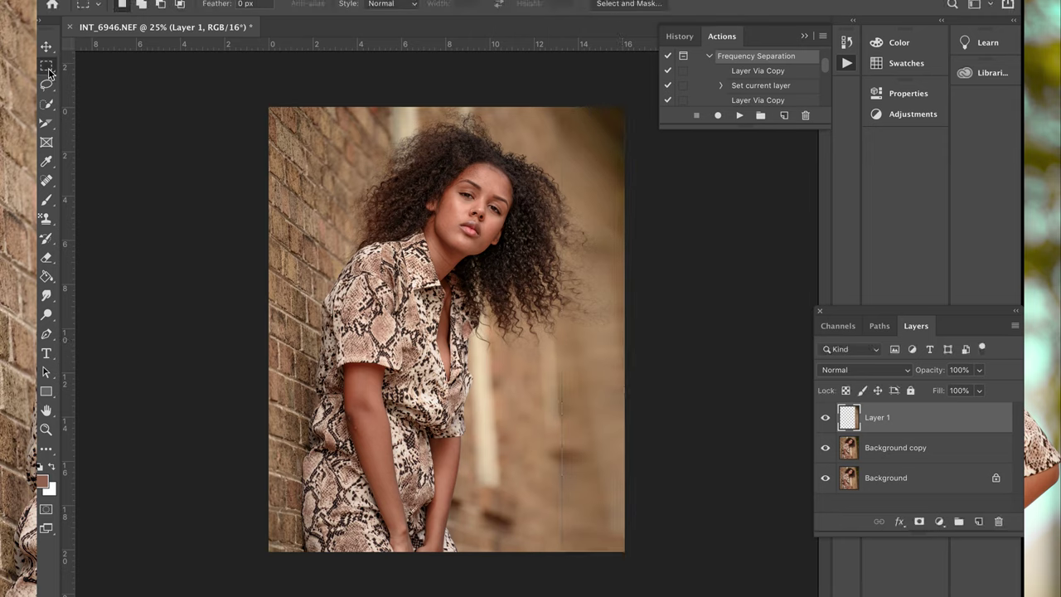
{"action": "left_click_drag", "start_coordinate": [625, 550], "coordinate": [604, 106]}
{"action": "key", "text": "ctrl+j"}
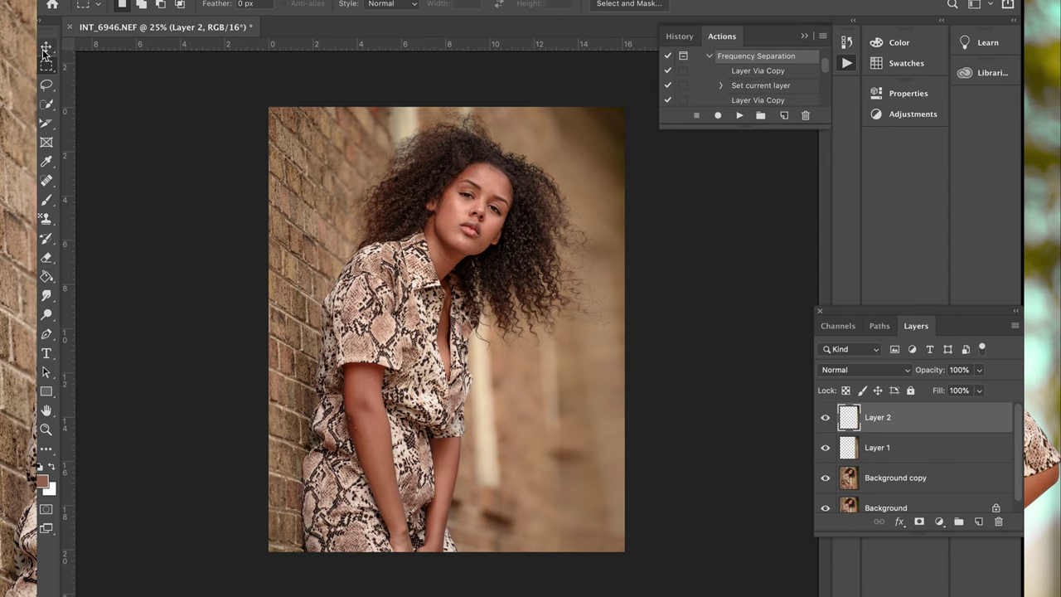
{"action": "key", "text": "ctrl+t"}
{"action": "left_click_drag", "start_coordinate": [604, 329], "coordinate": [579, 328]}
{"action": "key", "text": "Return"}
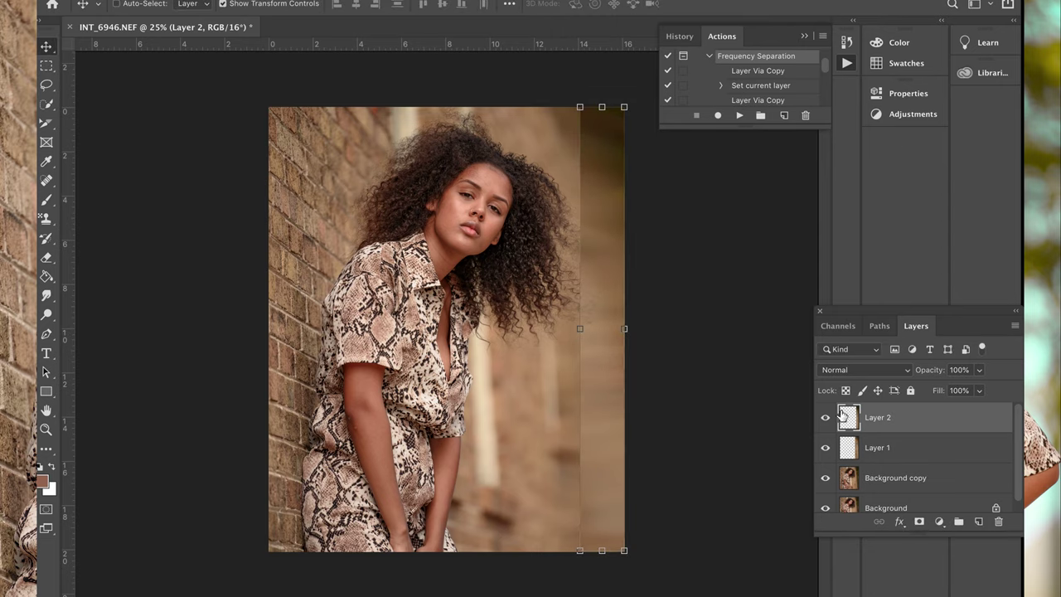
Step: Check the two stretched strips by toggling their visibility, and delete both Layer 1 and Layer 2
{"action": "left_click", "coordinate": [824, 416]}
{"action": "left_click", "coordinate": [824, 448]}
{"action": "left_click", "coordinate": [825, 449]}
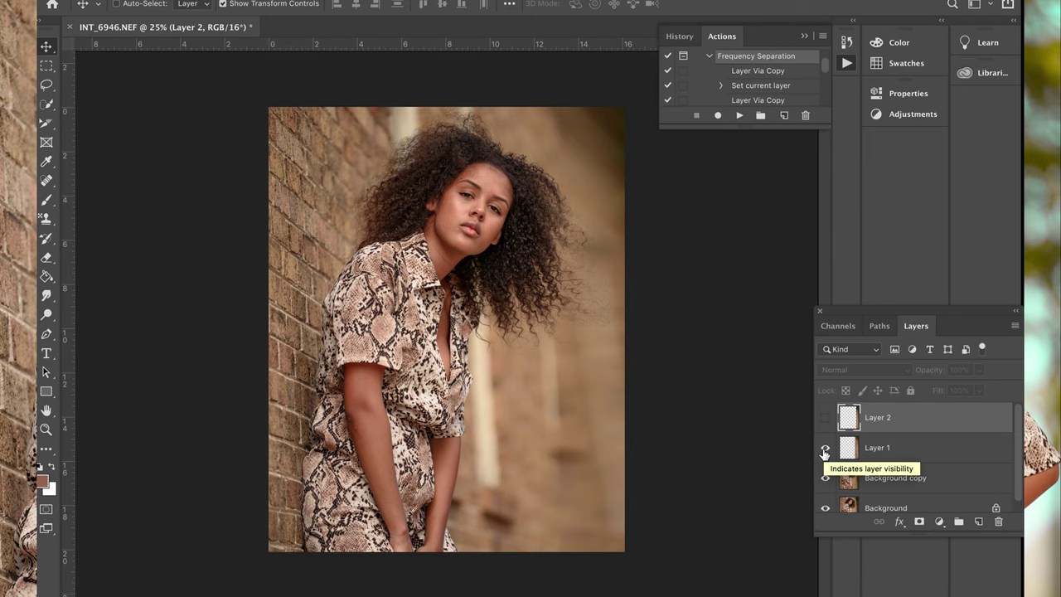
{"action": "left_click", "coordinate": [878, 448], "text": "shift"}
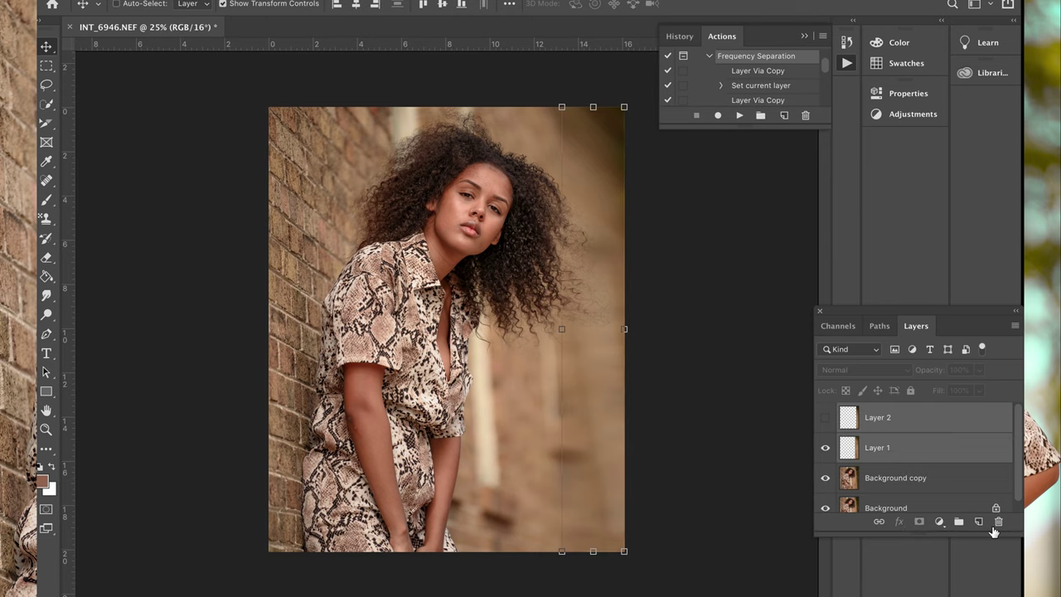
{"action": "left_click", "coordinate": [997, 521]}
{"action": "key", "text": "Return"}
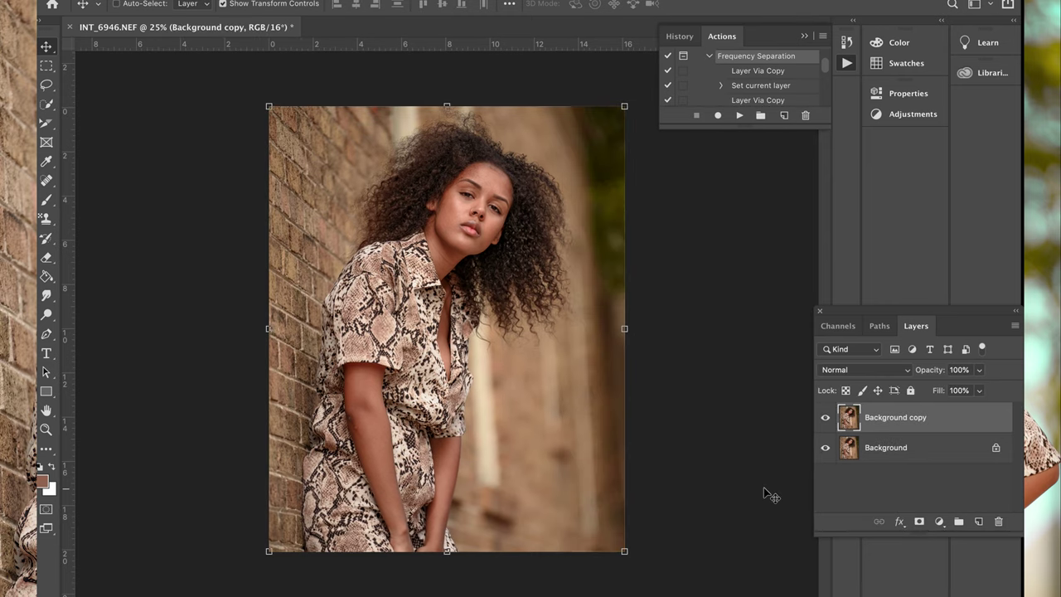
Step: Try copying a short upper wall strip beside the hair to a new layer and stretching it to about 268% width over the greenery
{"action": "key", "text": "m"}
{"action": "left_click_drag", "start_coordinate": [574, 91], "coordinate": [600, 287]}
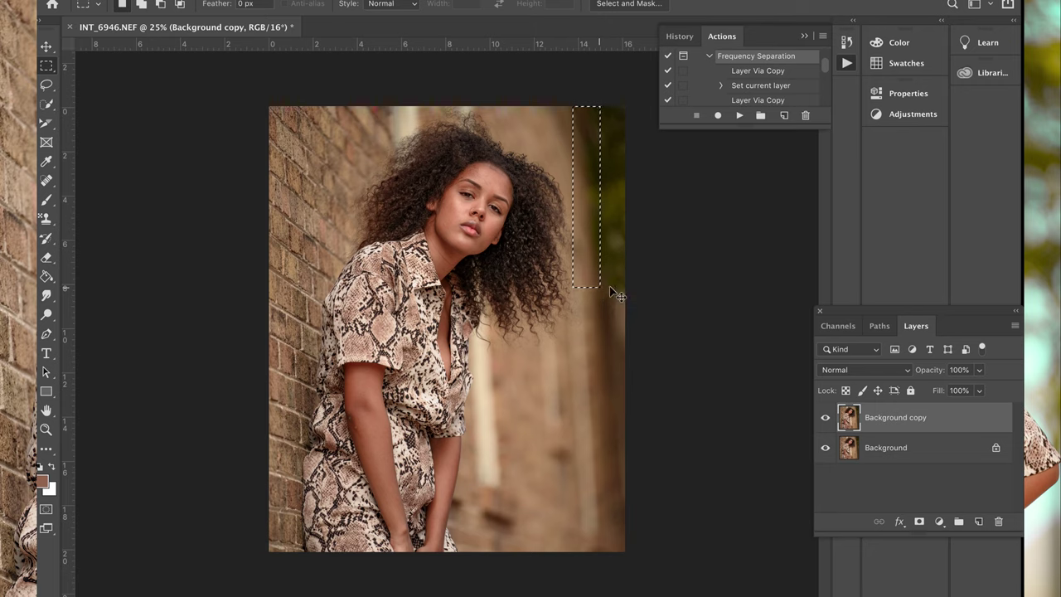
{"action": "left_click", "coordinate": [978, 522]}
{"action": "key", "text": "super+d"}
{"action": "key", "text": "ctrl+t"}
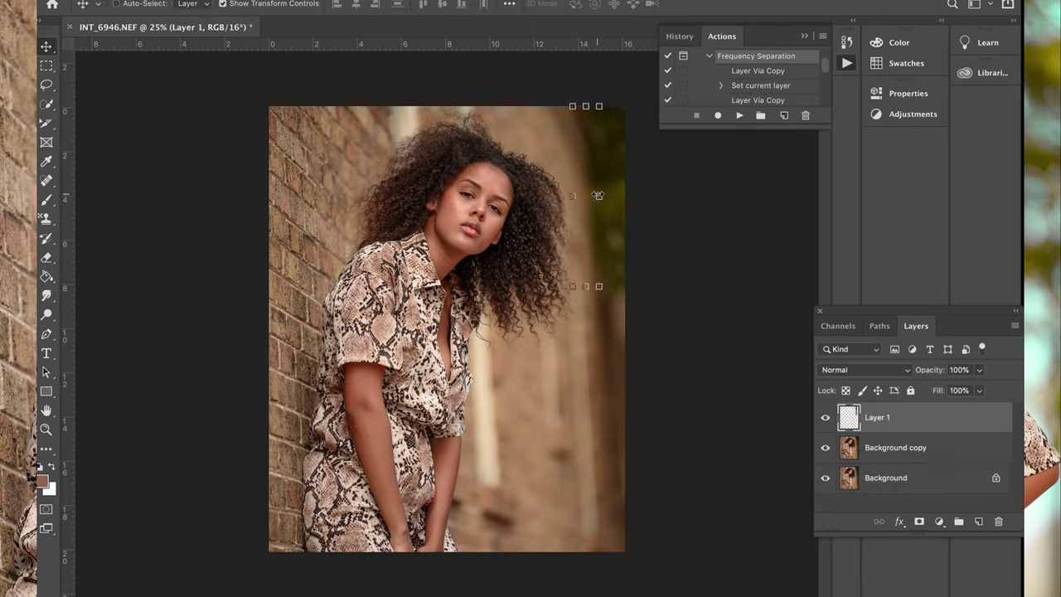
{"action": "left_click_drag", "start_coordinate": [600, 197], "coordinate": [645, 199]}
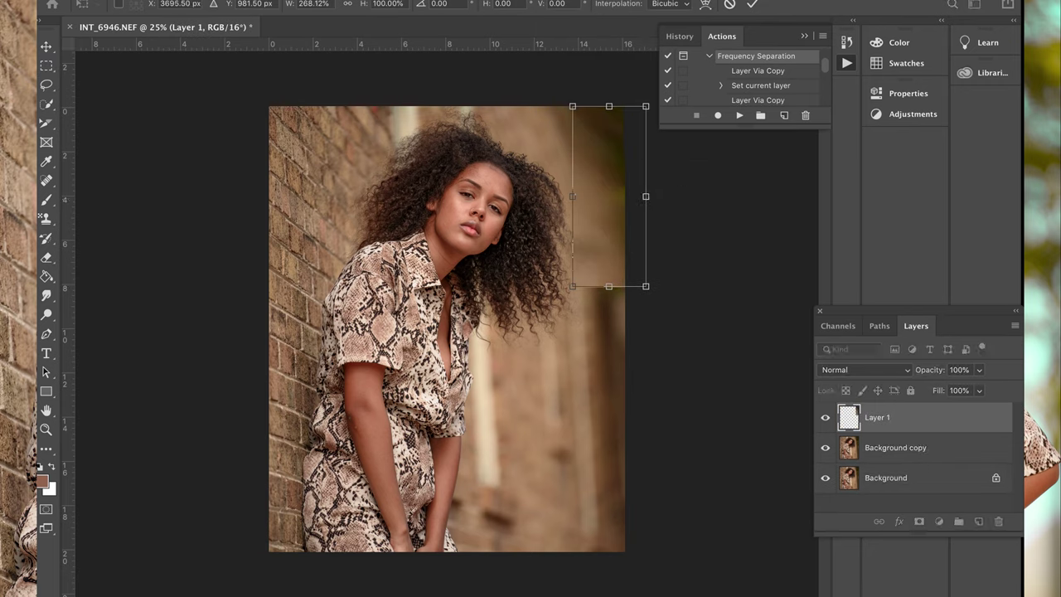
{"action": "key", "text": "Return"}
Step: Delete Layer 1 with the stretched wall strip
{"action": "left_click", "coordinate": [878, 452]}
{"action": "left_click", "coordinate": [892, 423]}
{"action": "left_click", "coordinate": [997, 521]}
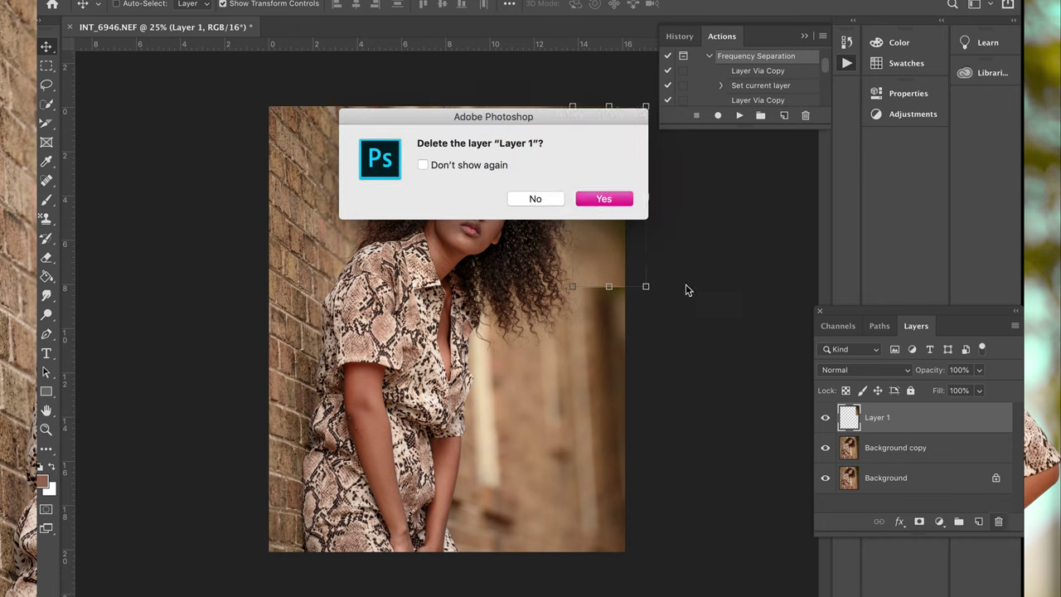
{"action": "key", "text": "Return"}
Step: Heal the blemishes on the nose-ring-side cheek of Background copy with a size 20 Content-Aware Spot Healing Brush
{"action": "key", "text": "super+plus"}
{"action": "key", "text": "super+plus"}
{"action": "key", "text": "super+plus"}
{"action": "scroll", "coordinate": [649, 360], "scroll_direction": "up", "scroll_amount": 5}
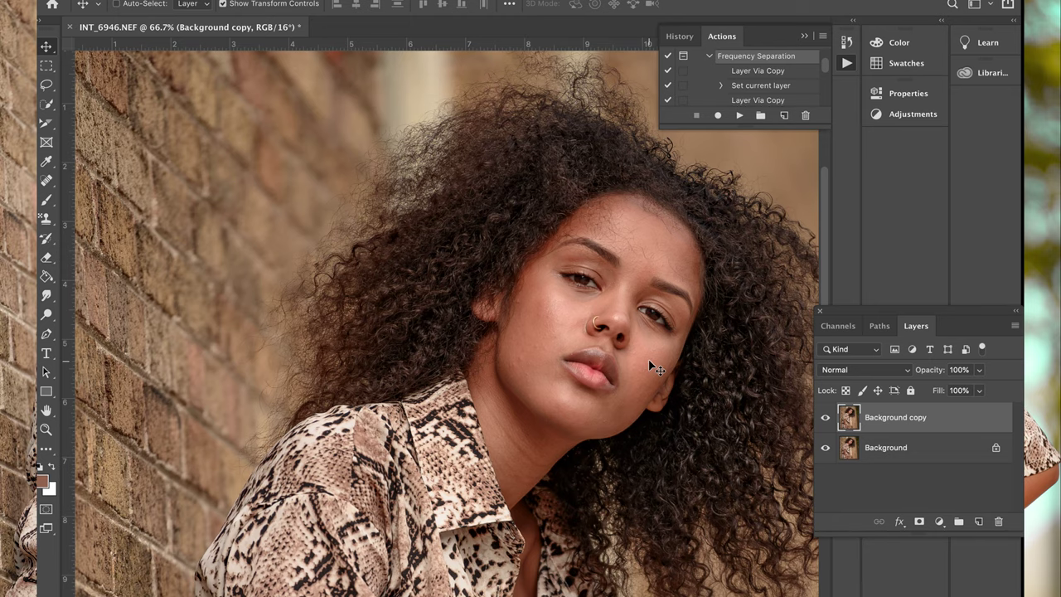
{"action": "key", "text": "ctrl+plus"}
{"action": "key", "text": "j"}
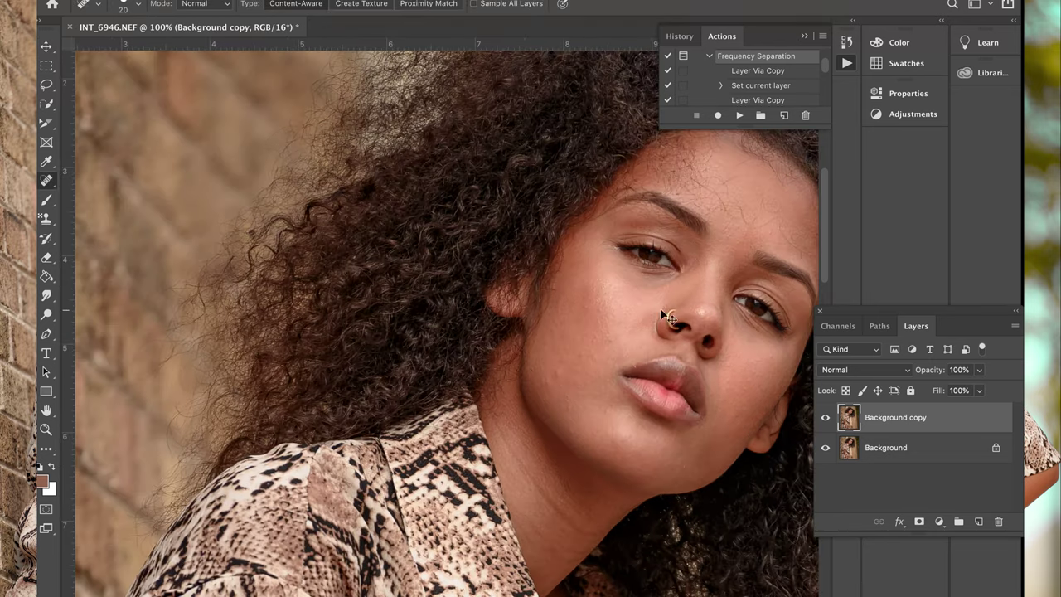
{"action": "key", "text": "ctrl+plus"}
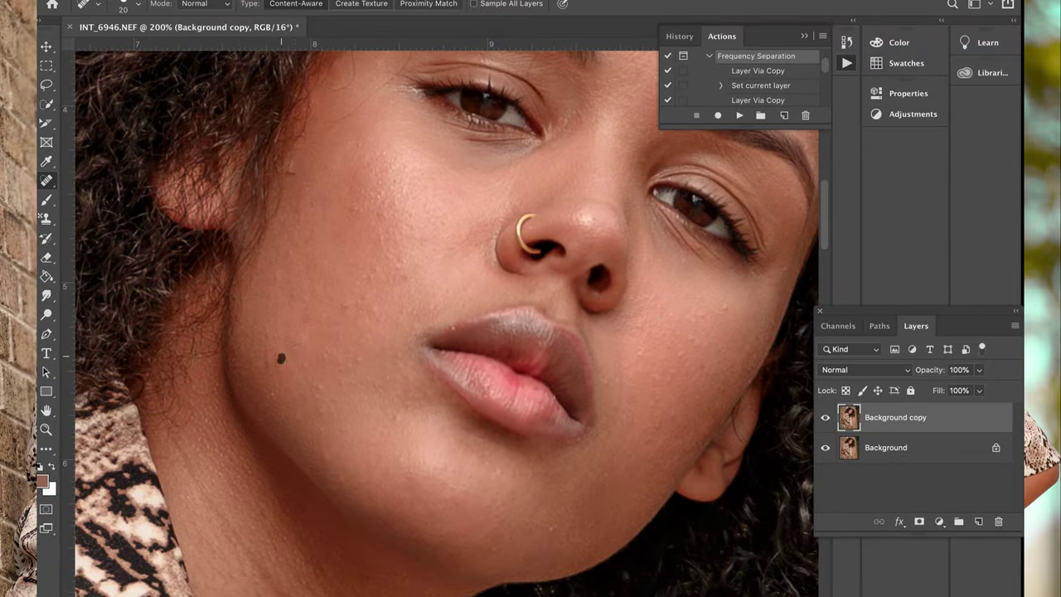
{"action": "left_click", "coordinate": [247, 375]}
{"action": "left_click", "coordinate": [344, 303]}
{"action": "left_click", "coordinate": [291, 170]}
{"action": "left_click", "coordinate": [357, 210]}
Step: Heal the small bumps on the opposite cheek, along the jaw and below the lips
{"action": "left_click", "coordinate": [642, 352]}
{"action": "left_click", "coordinate": [641, 366]}
{"action": "left_click", "coordinate": [654, 377]}
{"action": "left_click", "coordinate": [693, 335]}
{"action": "left_click", "coordinate": [707, 344]}
{"action": "left_click", "coordinate": [659, 425]}
{"action": "left_click", "coordinate": [487, 463]}
{"action": "left_click", "coordinate": [400, 417]}
Step: Check the forehead and cheeks for remaining blemishes and heal the spot between the eyebrows
{"action": "scroll", "coordinate": [452, 324], "scroll_direction": "right", "scroll_amount": 3}
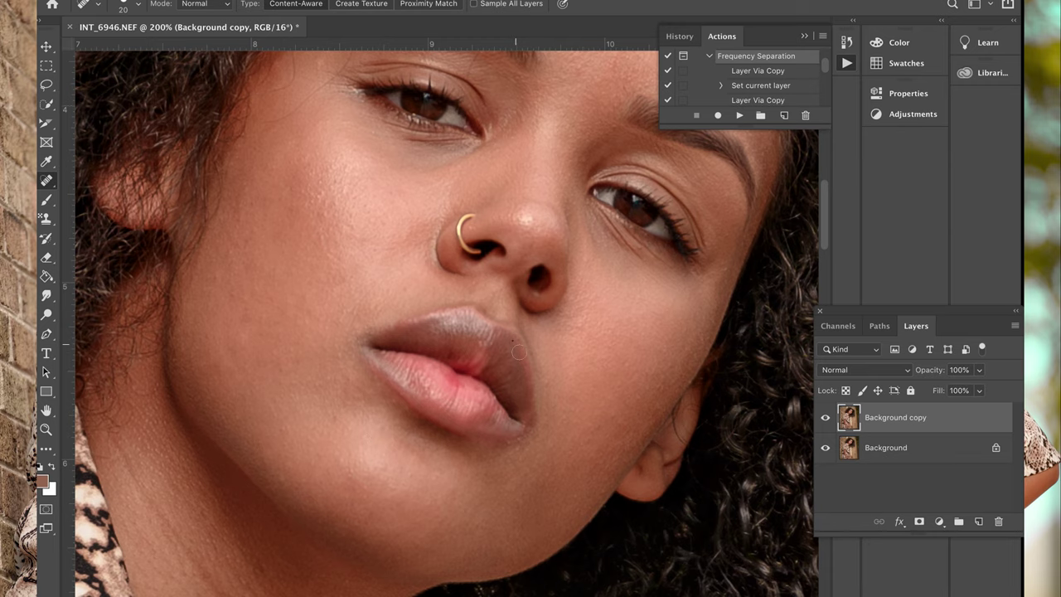
{"action": "scroll", "coordinate": [508, 336], "scroll_direction": "up", "scroll_amount": 8}
{"action": "scroll", "coordinate": [508, 336], "scroll_direction": "right", "scroll_amount": 4}
{"action": "scroll", "coordinate": [335, 240], "scroll_direction": "left", "scroll_amount": 2}
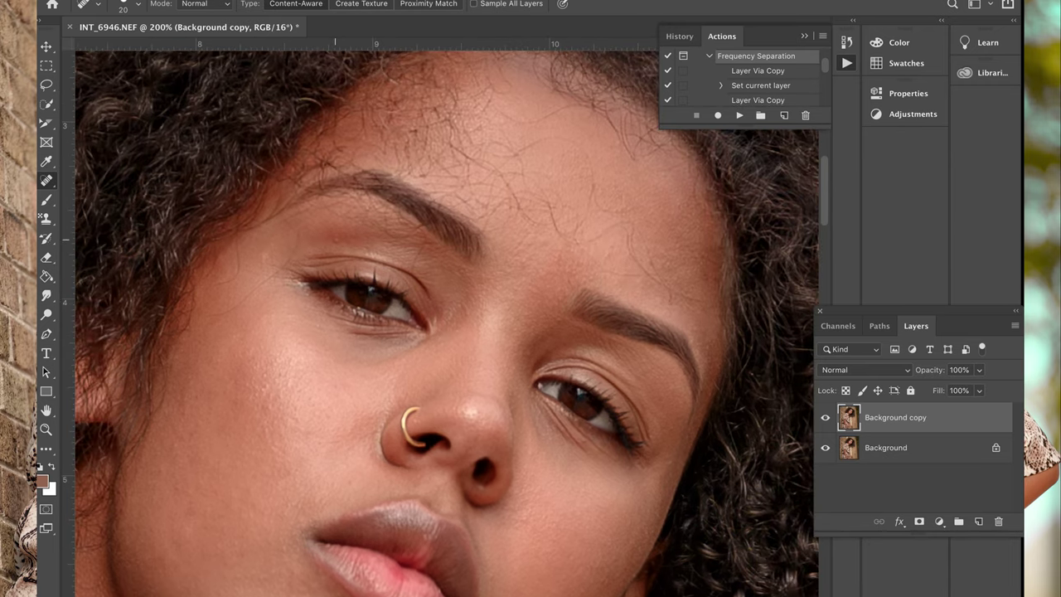
{"action": "scroll", "coordinate": [335, 241], "scroll_direction": "down", "scroll_amount": 5}
{"action": "scroll", "coordinate": [335, 240], "scroll_direction": "right", "scroll_amount": 2}
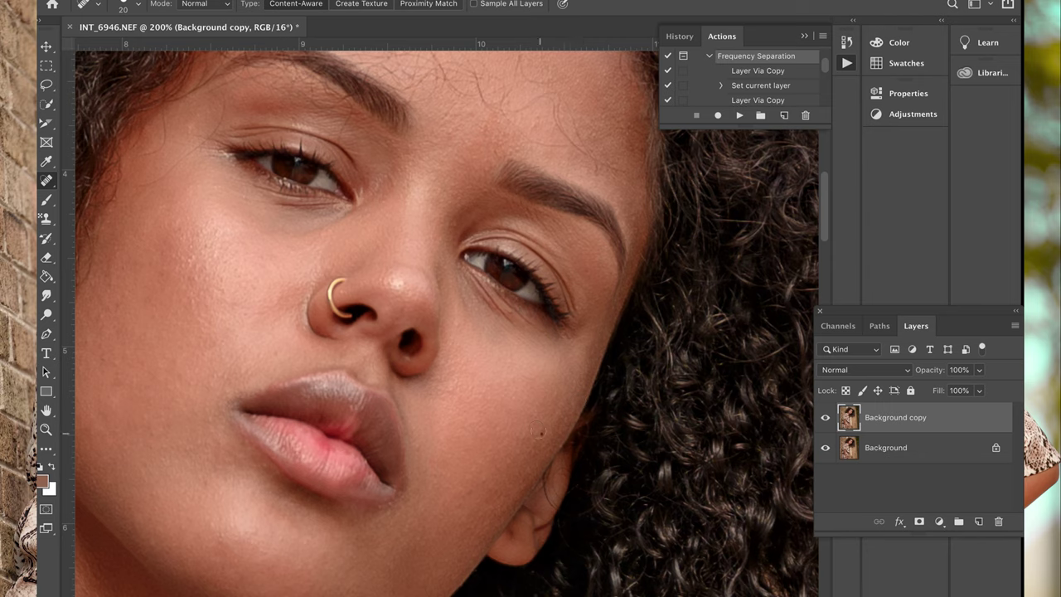
{"action": "scroll", "coordinate": [537, 430], "scroll_direction": "down", "scroll_amount": 2}
{"action": "scroll", "coordinate": [537, 430], "scroll_direction": "left", "scroll_amount": 1}
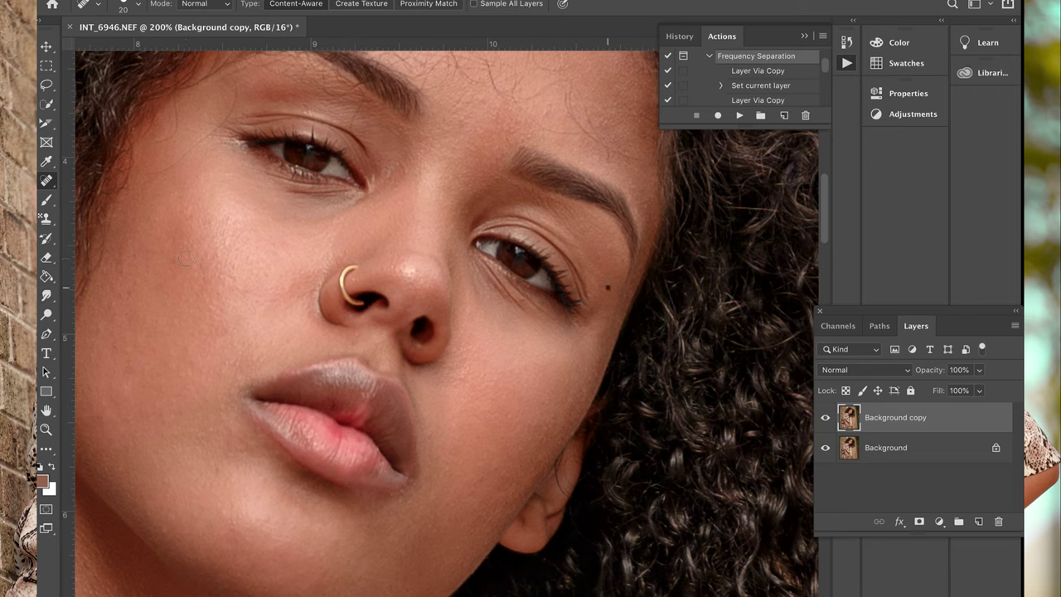
{"action": "left_click", "coordinate": [460, 119]}
Step: Run the Frequency Separation action on Background copy with a Gaussian Blur radius of 16.2 pixels for the Skin layer
{"action": "left_click", "coordinate": [739, 115]}
{"action": "left_click", "coordinate": [673, 231]}
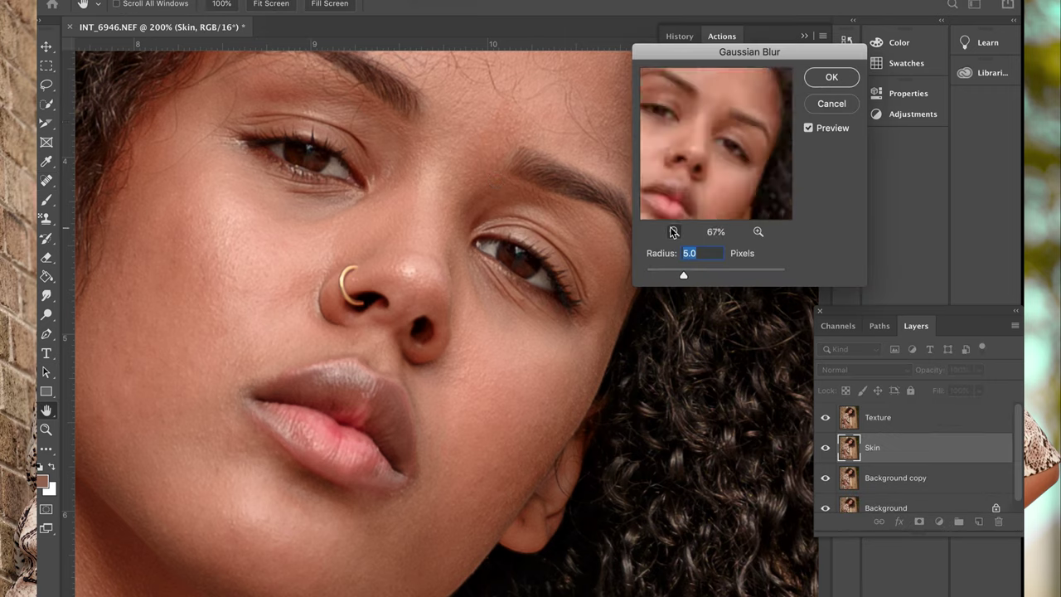
{"action": "left_click", "coordinate": [673, 231]}
{"action": "left_click_drag", "start_coordinate": [682, 274], "coordinate": [705, 274]}
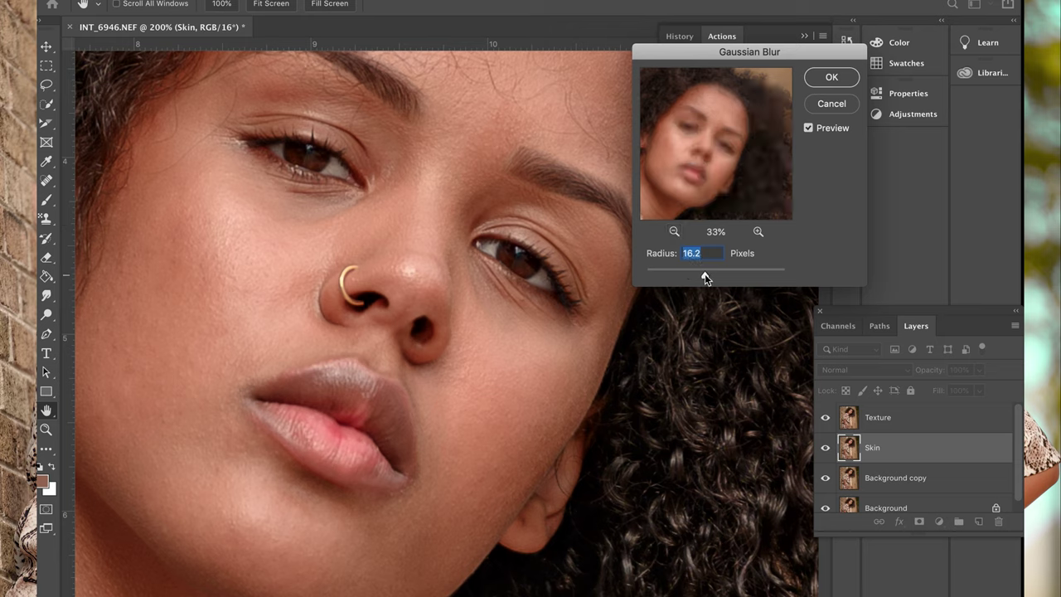
{"action": "left_click", "coordinate": [831, 76]}
Step: Lasso the skin patch between the lips and jaw on the Skin layer and apply a Gaussian Blur of 6.2 pixels
{"action": "scroll", "coordinate": [414, 332], "scroll_direction": "down", "scroll_amount": 3}
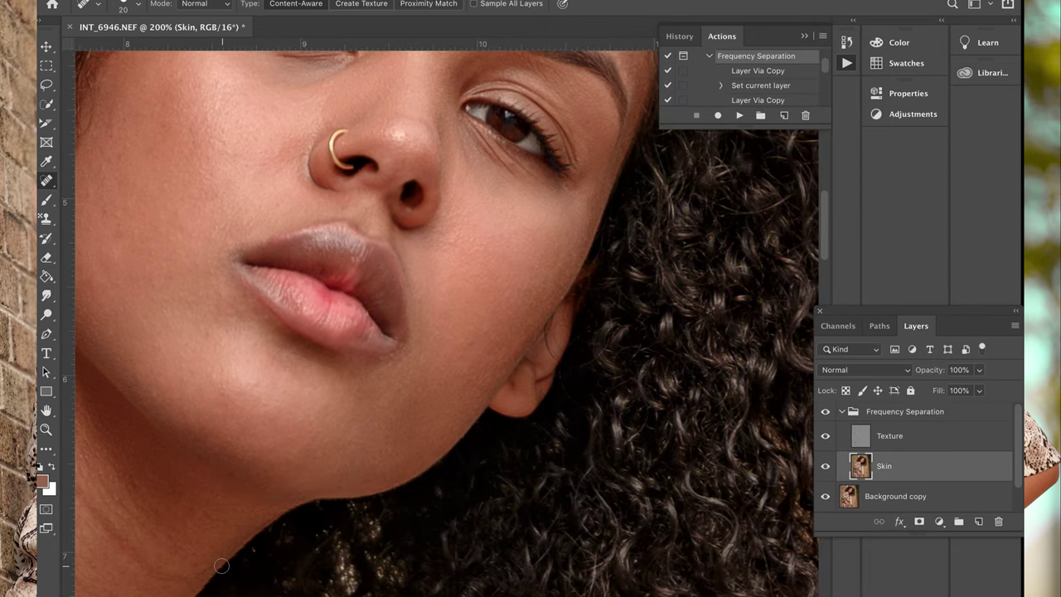
{"action": "left_click", "coordinate": [47, 84]}
{"action": "left_click_drag", "start_coordinate": [334, 389], "coordinate": [332, 393]}
{"action": "left_click", "coordinate": [325, 0]}
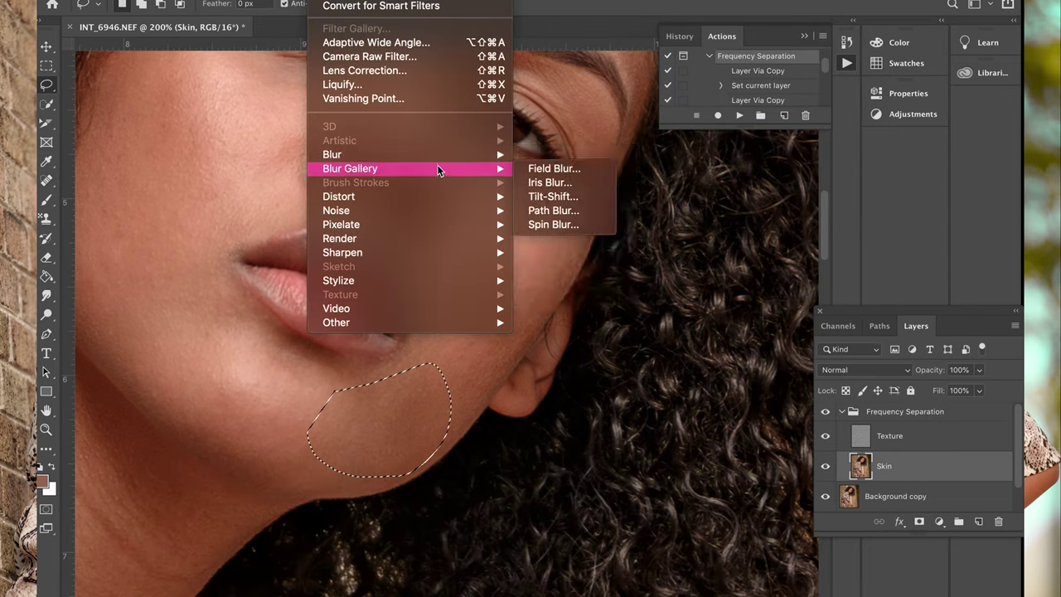
{"action": "mouse_move", "coordinate": [356, 154]}
{"action": "left_click", "coordinate": [539, 212]}
{"action": "left_click_drag", "start_coordinate": [701, 273], "coordinate": [691, 274]}
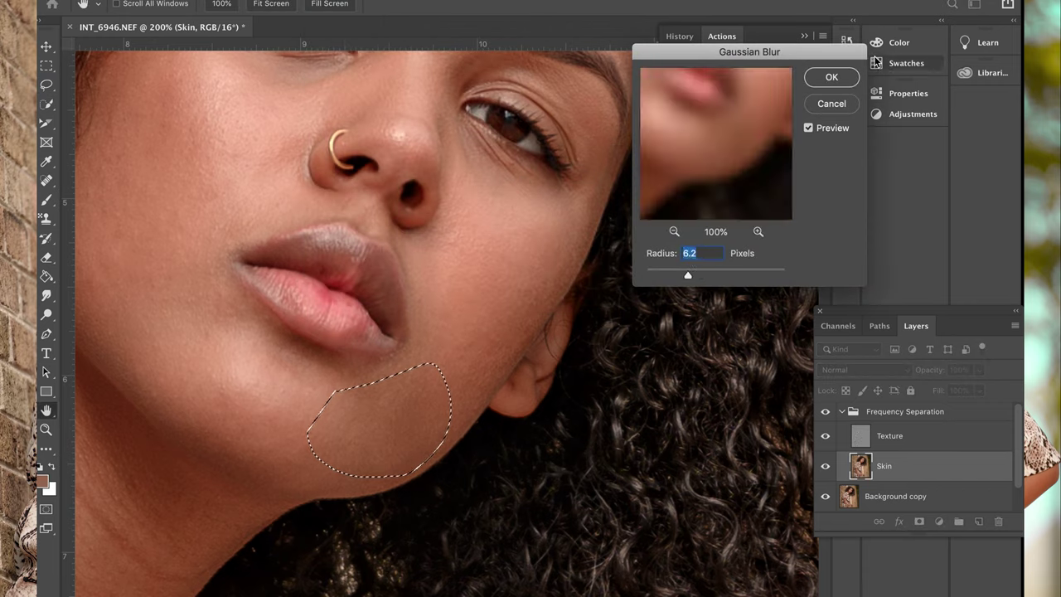
{"action": "left_click", "coordinate": [831, 76]}
Step: Deselect, lasso a curved patch from the chin up to the lower cheek, and reapply the last Gaussian Blur
{"action": "key", "text": "ctrl+d"}
{"action": "mouse_move", "coordinate": [326, 393]}
{"action": "left_mouse_down"}
{"action": "mouse_move", "coordinate": [387, 464]}
{"action": "mouse_move", "coordinate": [293, 464]}
{"action": "left_mouse_up"}
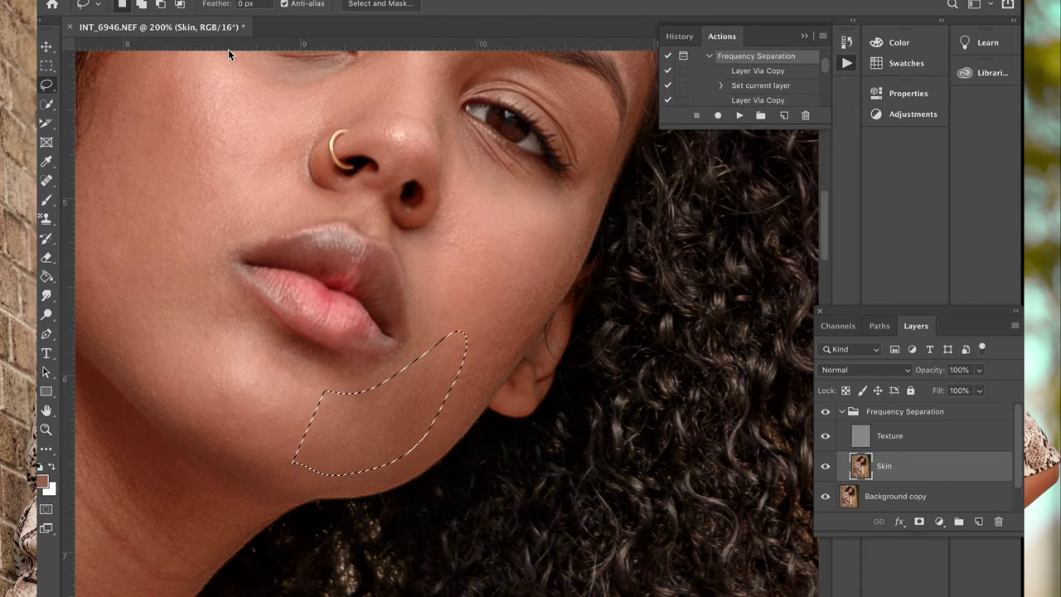
{"action": "left_click", "coordinate": [325, 0]}
{"action": "left_click", "coordinate": [340, 0]}
Step: Lasso the large nose-ring-side cheek area on the Skin layer and reapply the last Gaussian Blur
{"action": "scroll", "coordinate": [214, 343], "scroll_direction": "up", "scroll_amount": 3}
{"action": "scroll", "coordinate": [214, 343], "scroll_direction": "left", "scroll_amount": 2}
{"action": "scroll", "coordinate": [214, 344], "scroll_direction": "up", "scroll_amount": 2}
{"action": "scroll", "coordinate": [214, 343], "scroll_direction": "left", "scroll_amount": 1}
{"action": "left_click_drag", "start_coordinate": [255, 199], "coordinate": [254, 477]}
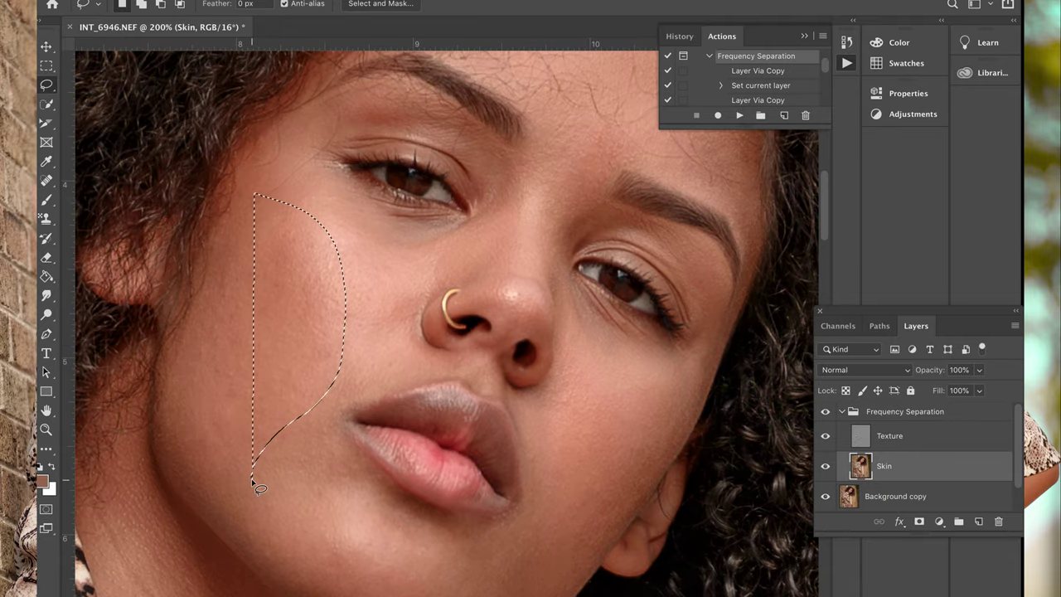
{"action": "mouse_move", "coordinate": [284, 170]}
{"action": "left_mouse_down"}
{"action": "mouse_move", "coordinate": [375, 358]}
{"action": "mouse_move", "coordinate": [283, 171]}
{"action": "left_mouse_up"}
{"action": "left_click", "coordinate": [236, 0]}
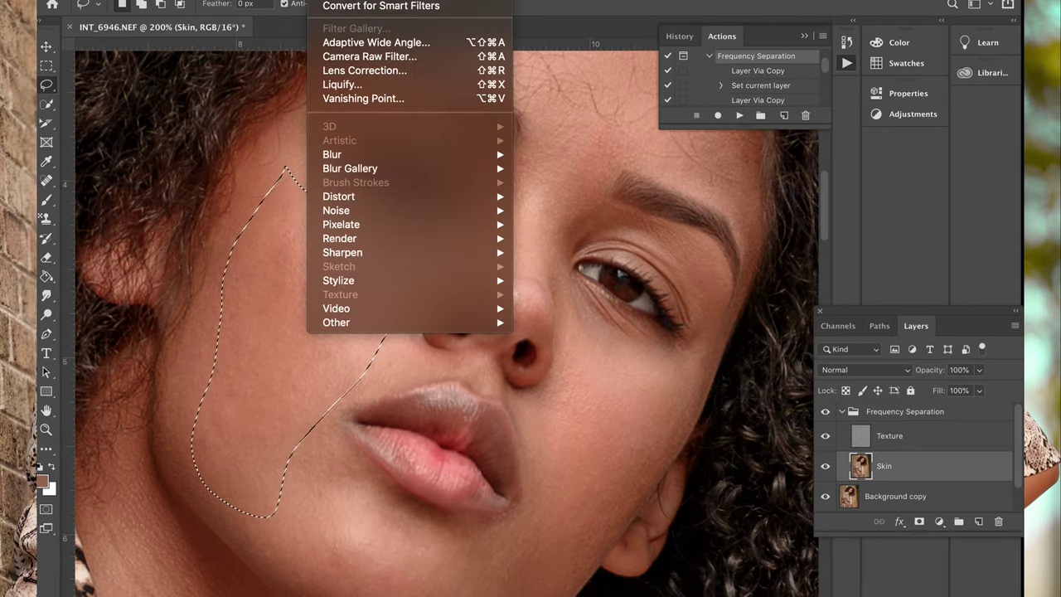
{"action": "left_click", "coordinate": [340, 0]}
Step: Lasso a larger area from the temple down the cheek to the jaw, reapply the blur, and deselect
{"action": "mouse_move", "coordinate": [296, 135]}
{"action": "left_mouse_down"}
{"action": "mouse_move", "coordinate": [351, 213]}
{"action": "mouse_move", "coordinate": [179, 400]}
{"action": "mouse_move", "coordinate": [294, 137]}
{"action": "left_mouse_up"}
{"action": "left_click", "coordinate": [325, 0]}
{"action": "key", "text": "Escape"}
{"action": "scroll", "coordinate": [322, 279], "scroll_direction": "up", "scroll_amount": 2}
{"action": "scroll", "coordinate": [322, 278], "scroll_direction": "down", "scroll_amount": 3}
{"action": "scroll", "coordinate": [322, 278], "scroll_direction": "right", "scroll_amount": 3}
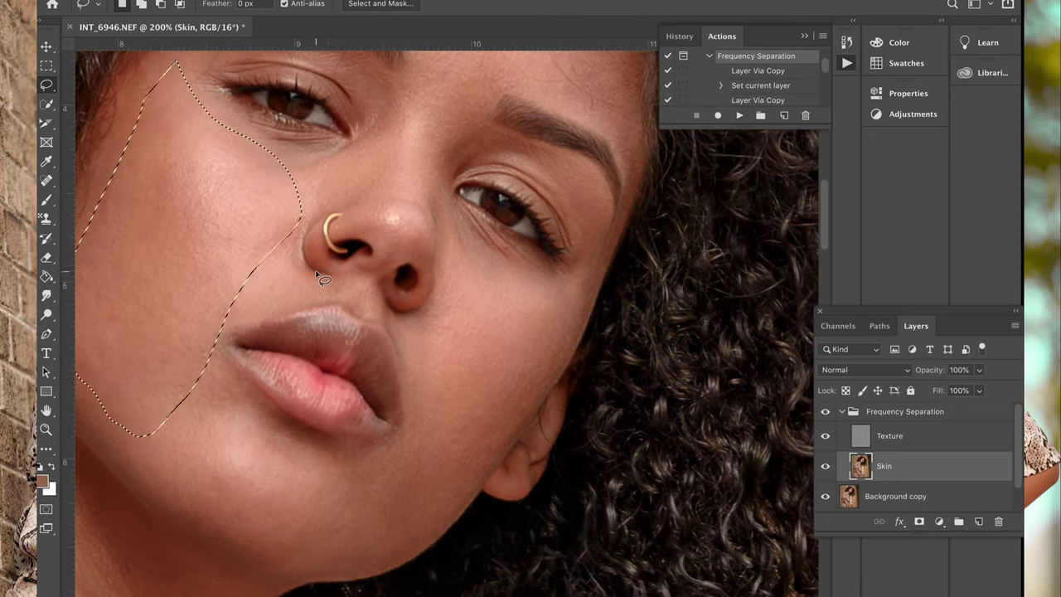
{"action": "scroll", "coordinate": [321, 278], "scroll_direction": "up", "scroll_amount": 1}
{"action": "scroll", "coordinate": [321, 278], "scroll_direction": "left", "scroll_amount": 1}
{"action": "left_click", "coordinate": [317, 278]}
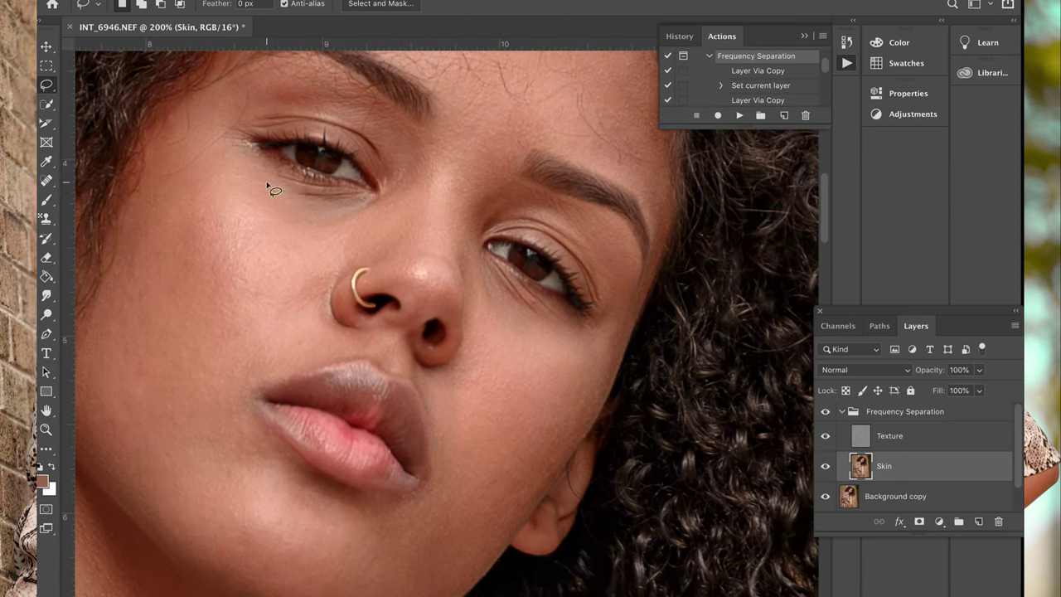
Step: Lasso the skin under each eye in turn on the Skin layer and smooth it with the same Gaussian Blur
{"action": "mouse_move", "coordinate": [273, 185]}
{"action": "left_mouse_down"}
{"action": "mouse_move", "coordinate": [357, 237]}
{"action": "mouse_move", "coordinate": [254, 196]}
{"action": "left_mouse_up"}
{"action": "left_click", "coordinate": [325, 0]}
{"action": "left_click", "coordinate": [332, 2]}
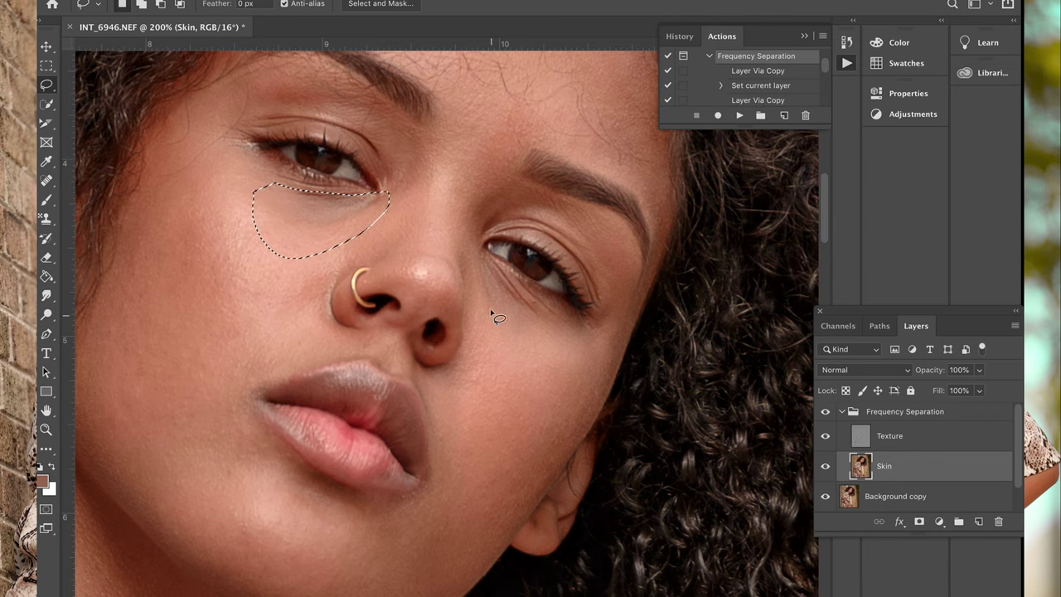
{"action": "mouse_move", "coordinate": [474, 247]}
{"action": "left_mouse_down"}
{"action": "mouse_move", "coordinate": [489, 258]}
{"action": "mouse_move", "coordinate": [472, 253]}
{"action": "left_mouse_up"}
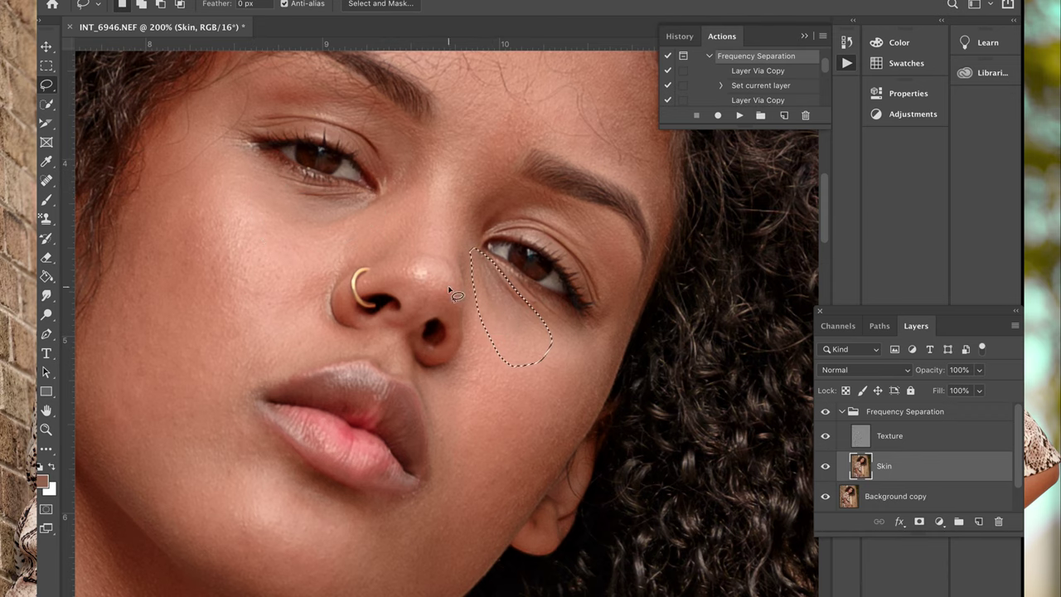
Step: Heal leftover marks on the cheeks and nose bridge on the Texture layer with the Spot Healing Brush
{"action": "left_click", "coordinate": [880, 433]}
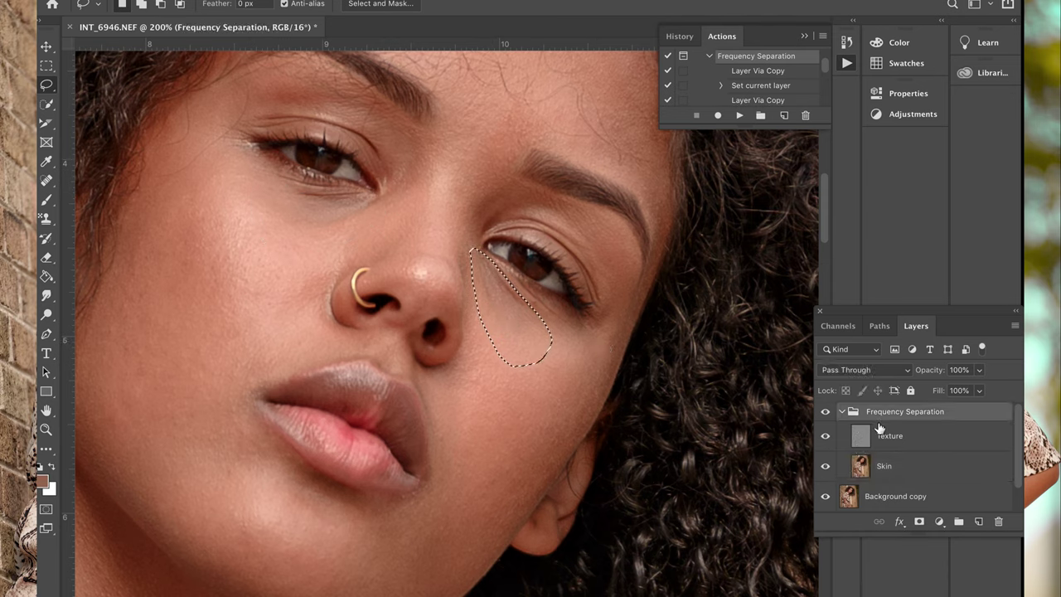
{"action": "key", "text": "b"}
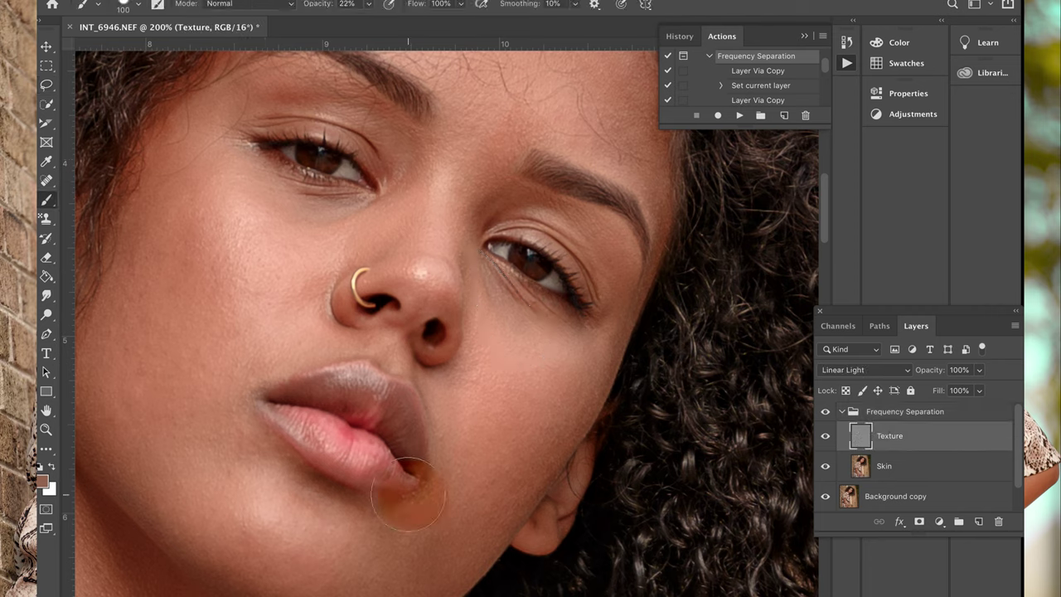
{"action": "left_click", "coordinate": [47, 180]}
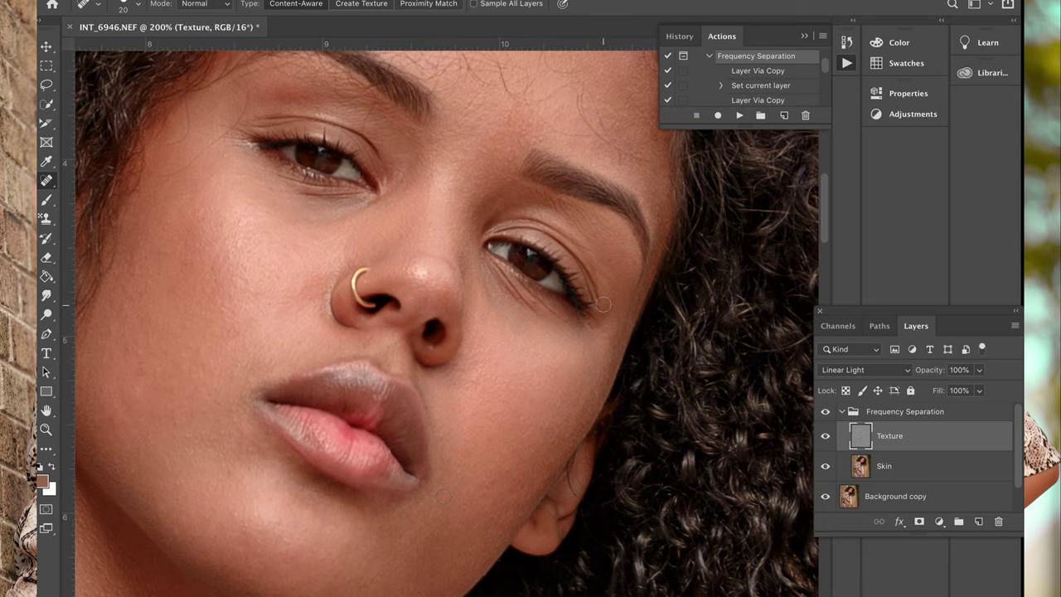
{"action": "left_click_drag", "start_coordinate": [146, 255], "coordinate": [131, 275]}
{"action": "left_click", "coordinate": [111, 332]}
{"action": "left_click", "coordinate": [105, 350]}
{"action": "left_click", "coordinate": [545, 427]}
{"action": "left_click", "coordinate": [462, 261]}
{"action": "left_click", "coordinate": [465, 207]}
Step: Add a layer above Texture and brush sampled skin tones under both eyes with a size 30 brush at 12% opacity
{"action": "left_click", "coordinate": [979, 521]}
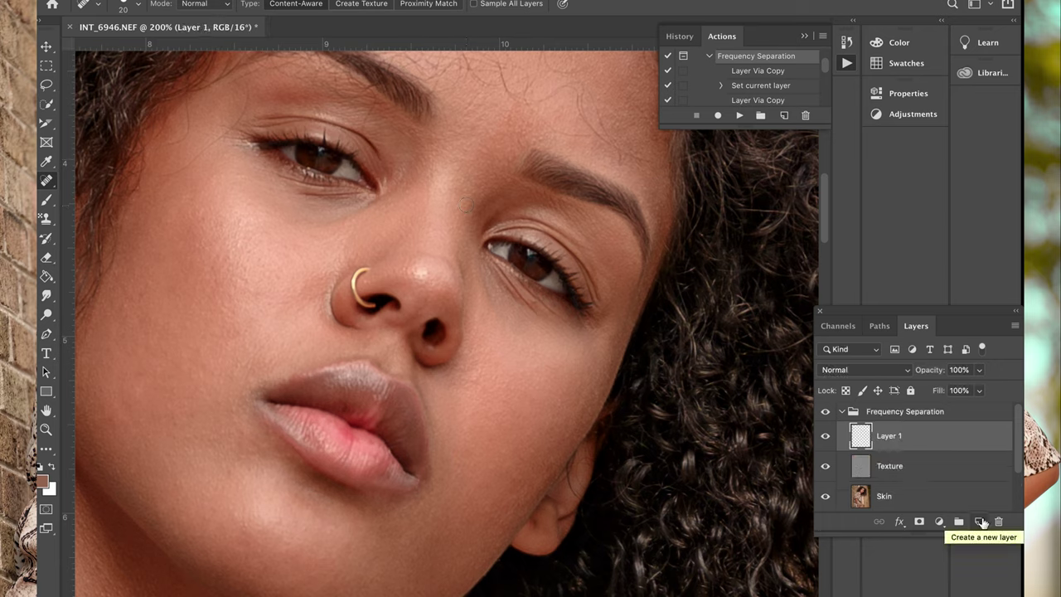
{"action": "key", "text": "b"}
{"action": "left_click", "coordinate": [537, 345], "text": "alt"}
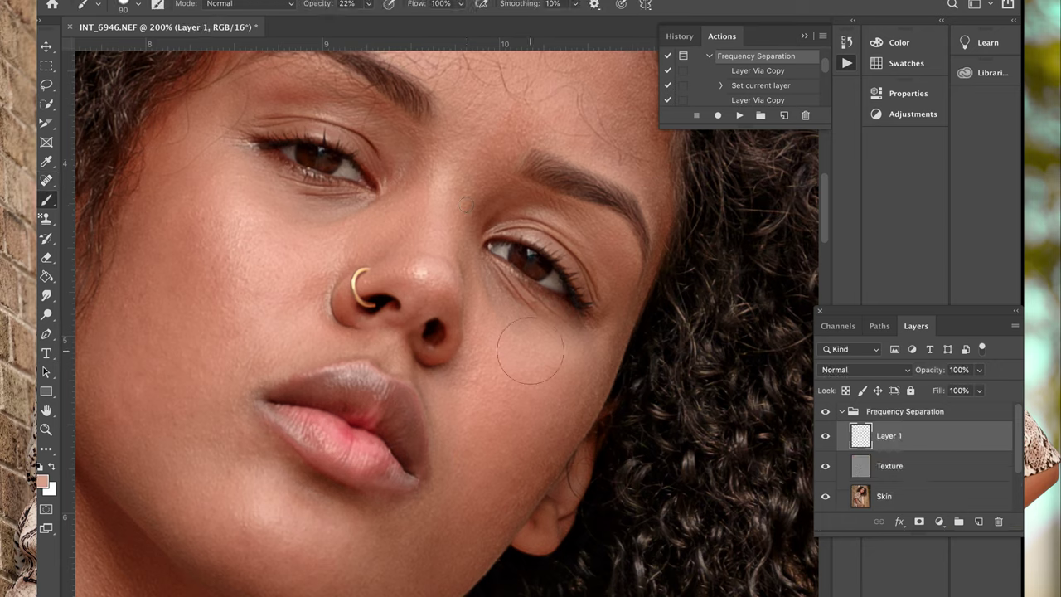
{"action": "left_click", "coordinate": [489, 308], "text": "alt"}
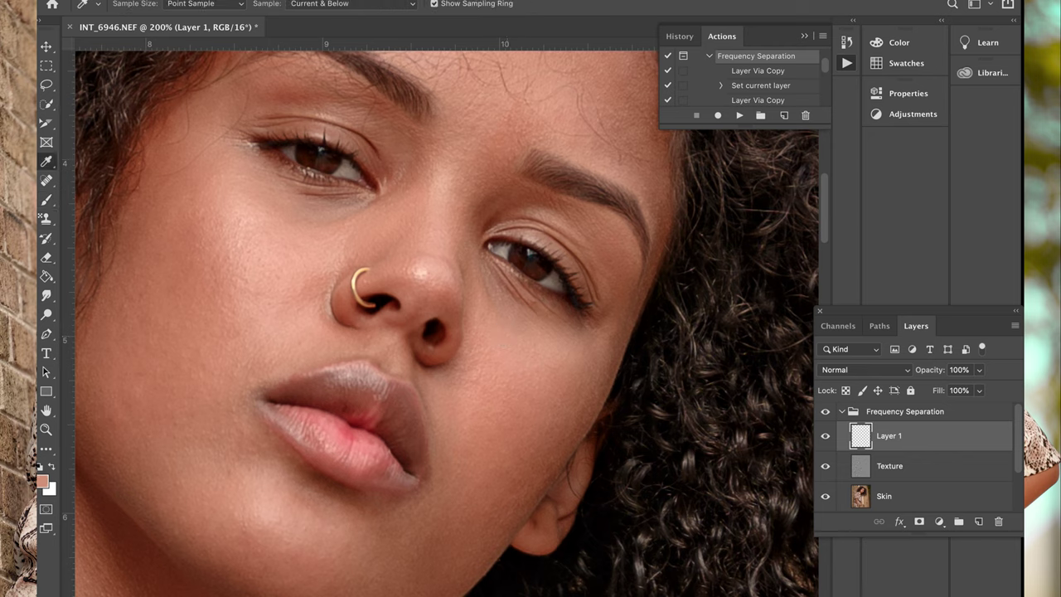
{"action": "left_click", "coordinate": [368, 3]}
{"action": "left_click_drag", "start_coordinate": [362, 20], "coordinate": [361, 25]}
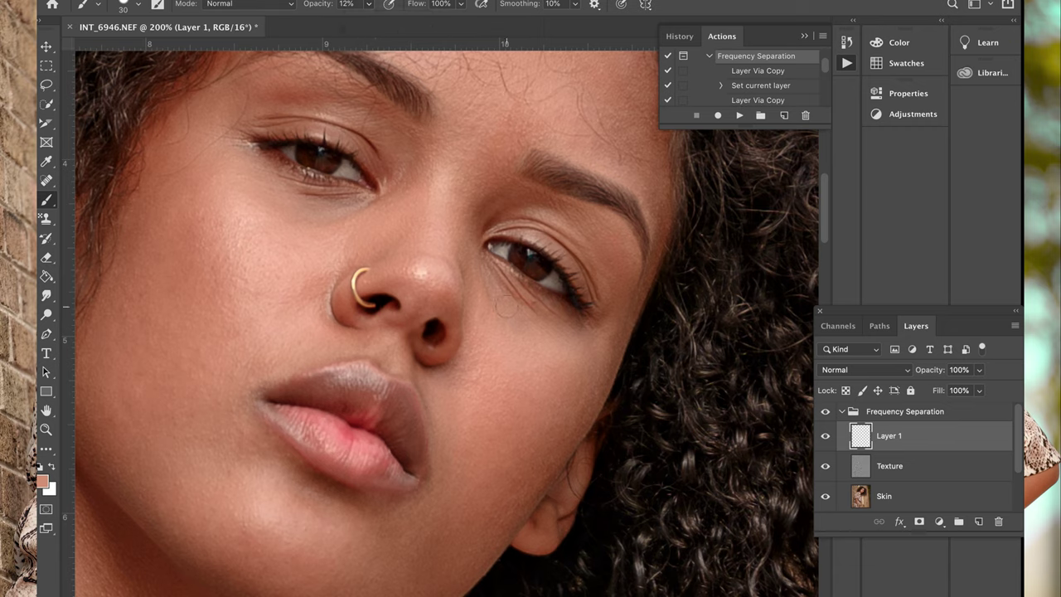
{"action": "left_click", "coordinate": [343, 224], "text": "alt"}
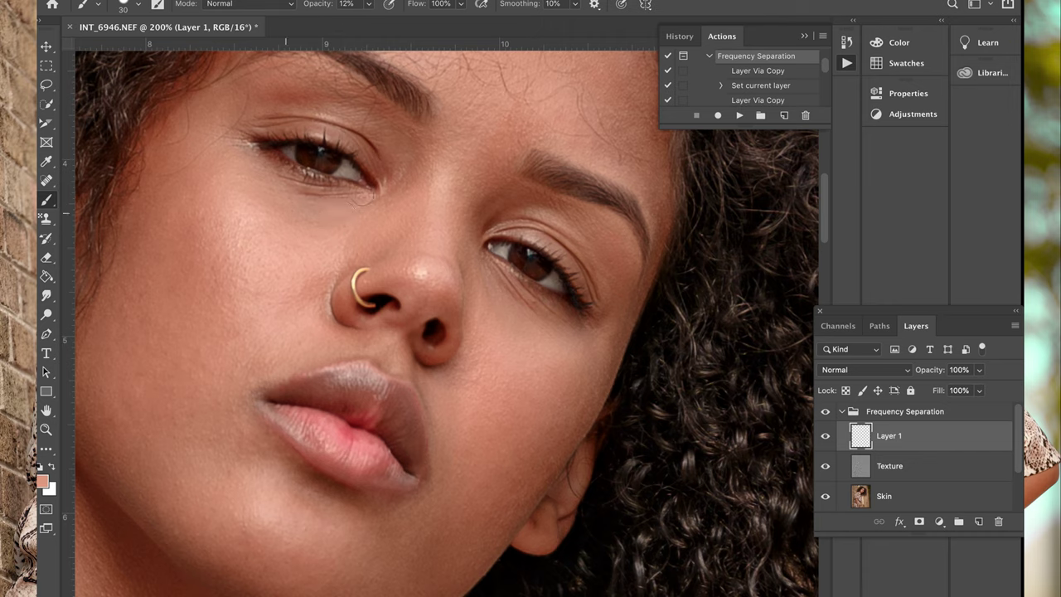
Step: Compare the retouch before and after by toggling the Frequency Separation group's visibility
{"action": "left_click", "coordinate": [826, 413]}
{"action": "left_click", "coordinate": [826, 413]}
{"action": "left_click", "coordinate": [827, 413]}
{"action": "left_click", "coordinate": [826, 413]}
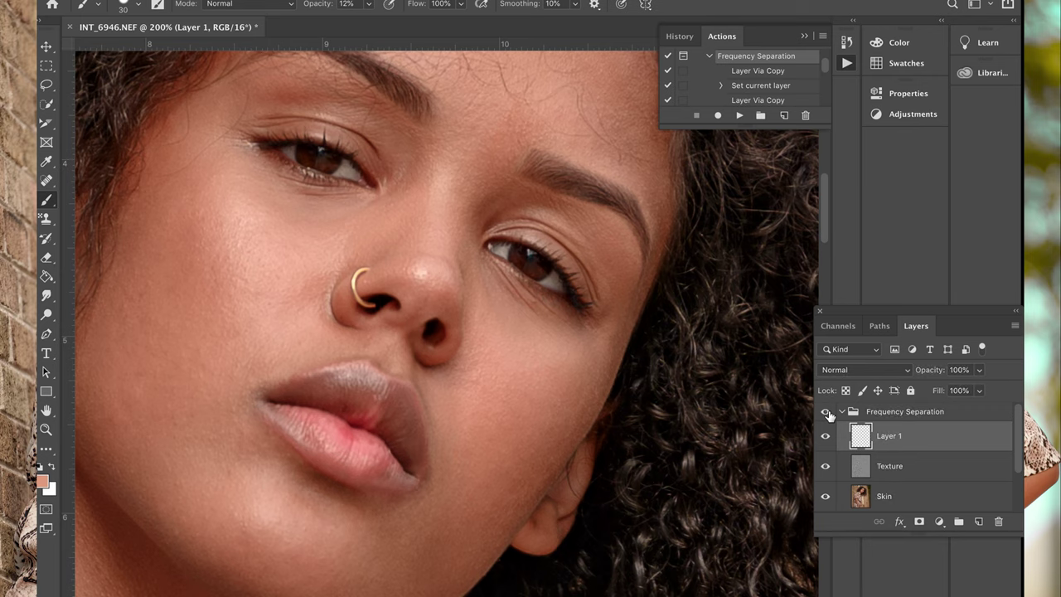
Step: Add a layer above Layer 1 and brush a sampled cheek tone over the outer cheek with a size 150 brush at 12% opacity
{"action": "left_click", "coordinate": [978, 521]}
{"action": "key", "text": "i"}
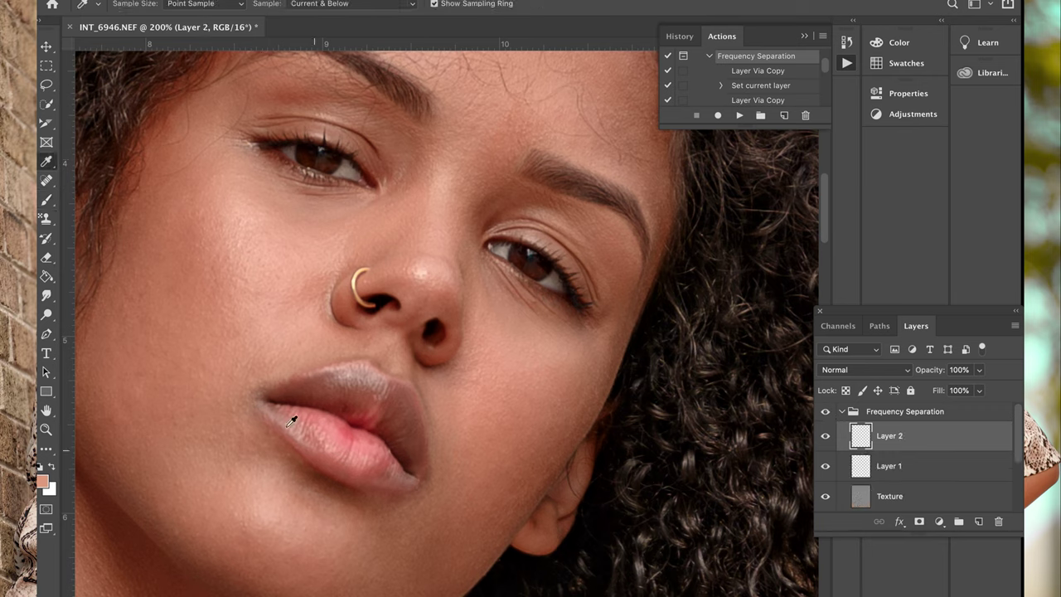
{"action": "left_click", "coordinate": [230, 346]}
{"action": "key", "text": "b"}
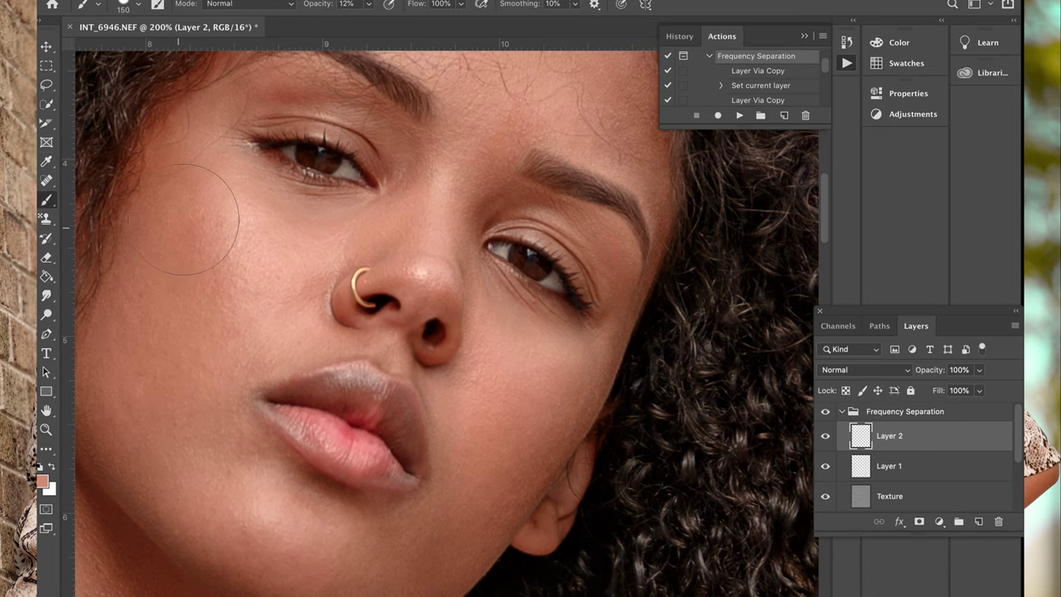
{"action": "scroll", "coordinate": [179, 241], "scroll_direction": "down", "scroll_amount": 4}
{"action": "scroll", "coordinate": [179, 241], "scroll_direction": "left", "scroll_amount": 3}
{"action": "scroll", "coordinate": [179, 241], "scroll_direction": "up", "scroll_amount": 4}
{"action": "scroll", "coordinate": [179, 241], "scroll_direction": "right", "scroll_amount": 3}
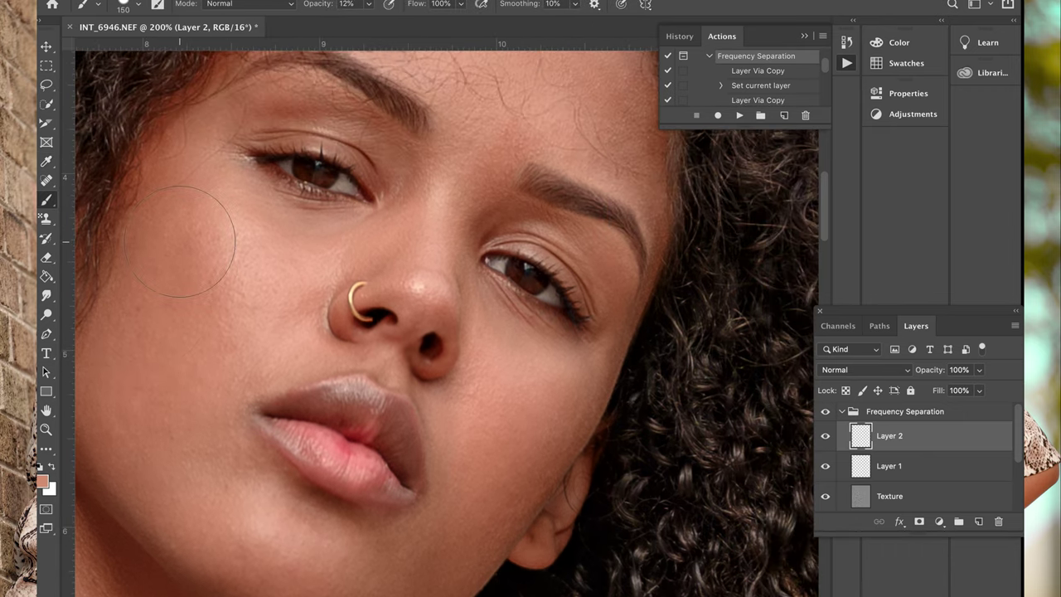
{"action": "left_click", "coordinate": [827, 436]}
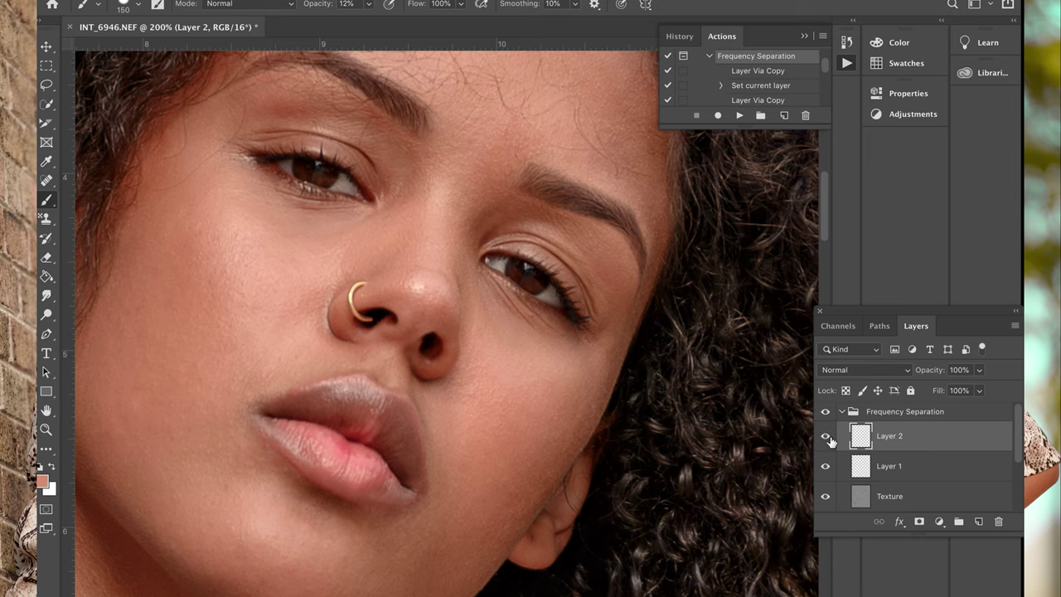
{"action": "left_click", "coordinate": [825, 435]}
Step: Add another layer and try brushing a tone sampled beside the eye onto the cheek with a size 90 brush at 12% opacity
{"action": "left_click", "coordinate": [978, 521]}
{"action": "key", "text": "i"}
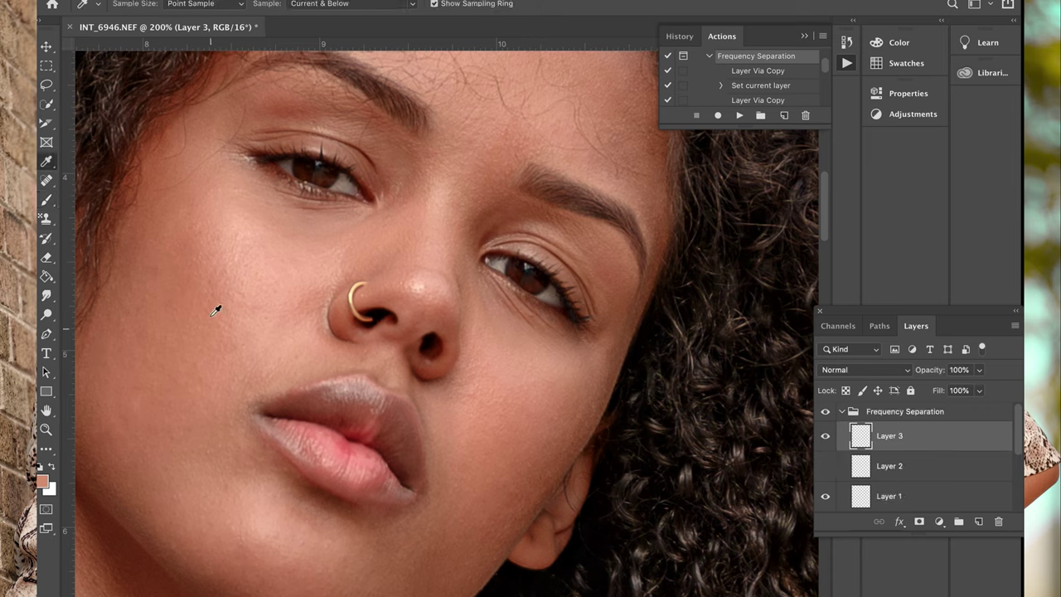
{"action": "left_click", "coordinate": [191, 238]}
{"action": "key", "text": "b"}
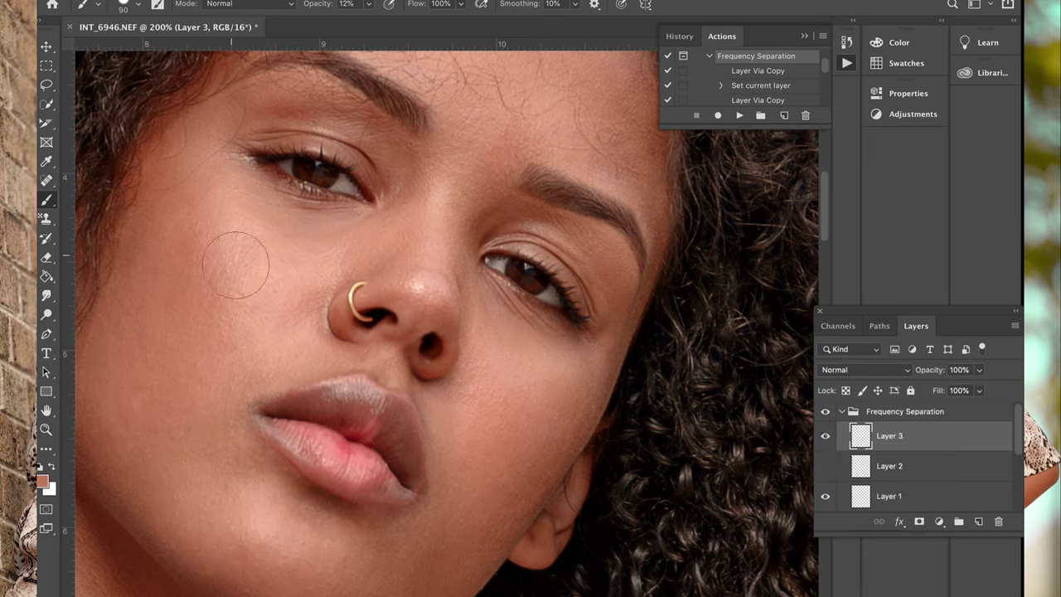
Step: Compare the cheek with and without the painted tone by toggling Layer 2's visibility
{"action": "left_click", "coordinate": [825, 467]}
{"action": "left_click", "coordinate": [826, 467]}
{"action": "left_click", "coordinate": [825, 468]}
{"action": "left_click", "coordinate": [825, 467]}
{"action": "left_click", "coordinate": [826, 468]}
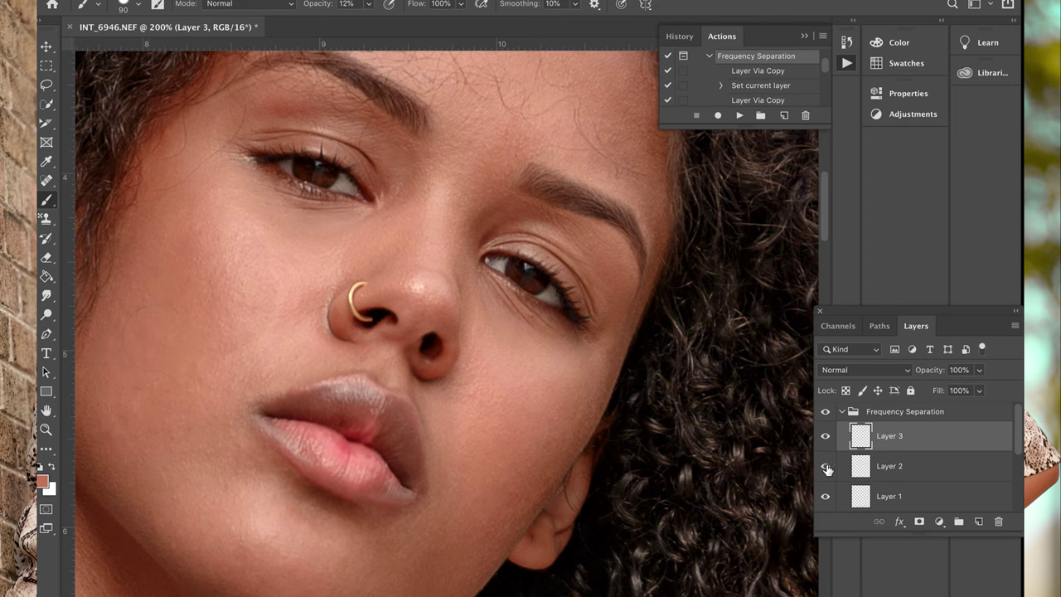
{"action": "left_click", "coordinate": [827, 468]}
Step: Erase excess paint along the jaw and outer cheek on Layer 2 with a size 45 eraser at 65% opacity
{"action": "left_click", "coordinate": [903, 471]}
{"action": "left_click", "coordinate": [46, 259]}
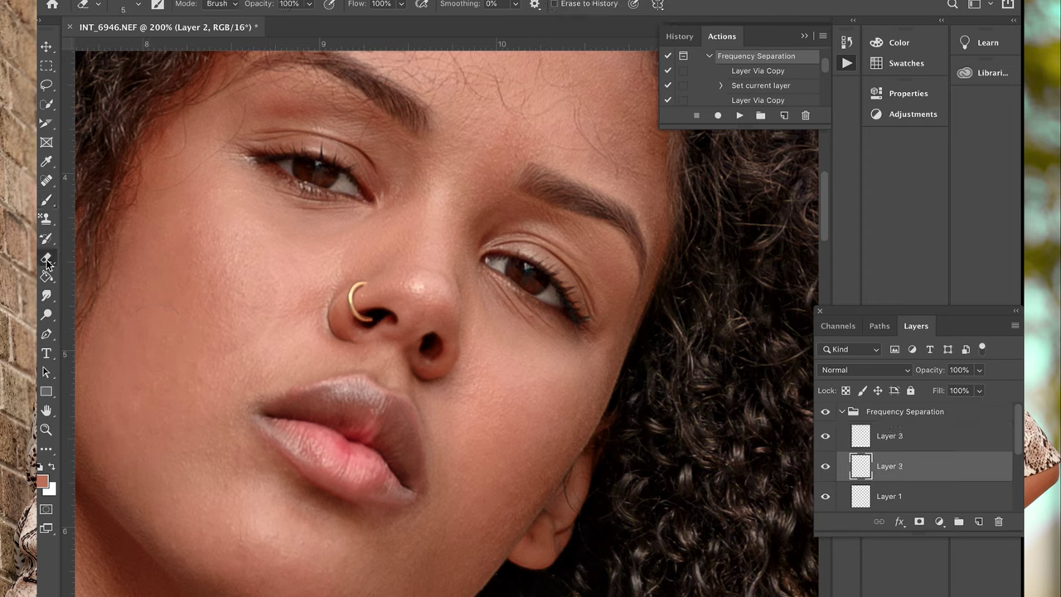
{"action": "left_click", "coordinate": [309, 3]}
{"action": "left_click_drag", "start_coordinate": [313, 20], "coordinate": [285, 27]}
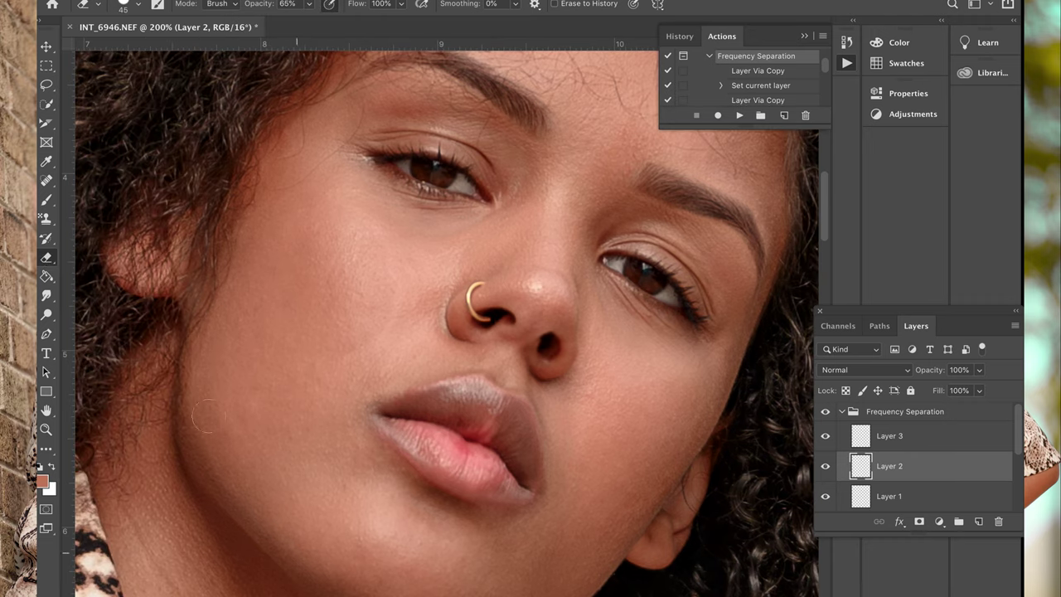
Step: Check the erased skin tone on Layer 2 by switching the layer off and on repeatedly
{"action": "left_click", "coordinate": [825, 466]}
{"action": "left_click", "coordinate": [825, 467]}
{"action": "left_click", "coordinate": [825, 467]}
{"action": "left_click", "coordinate": [824, 466]}
{"action": "left_click", "coordinate": [825, 466]}
{"action": "left_click", "coordinate": [825, 466]}
{"action": "left_click", "coordinate": [825, 466]}
{"action": "left_click", "coordinate": [824, 466]}
Step: Lower Layer 2's opacity to 72%
{"action": "left_click", "coordinate": [953, 496]}
{"action": "double_click", "coordinate": [953, 495]}
{"action": "left_click", "coordinate": [937, 311]}
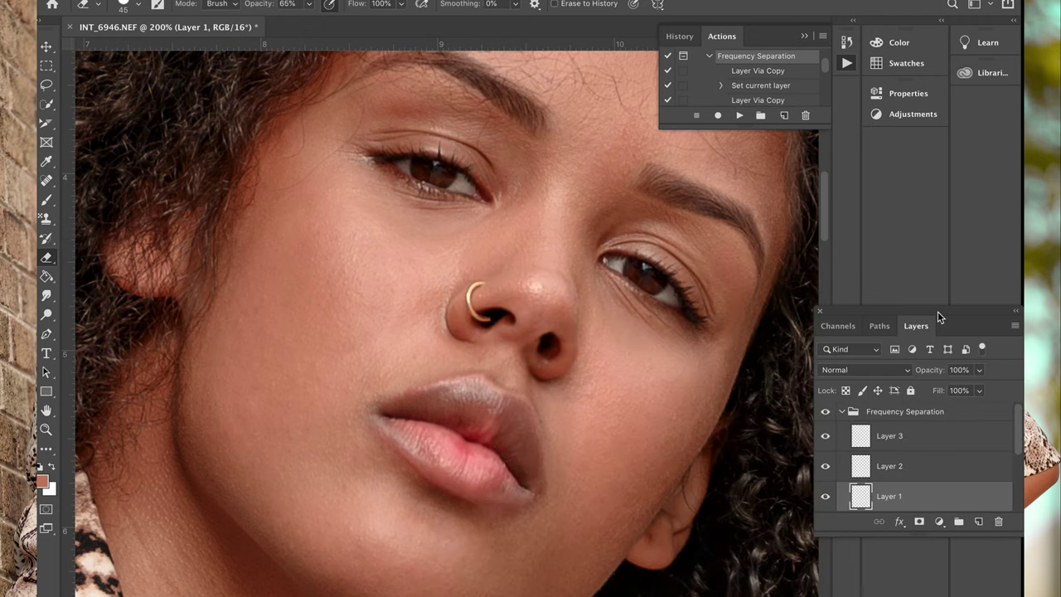
{"action": "left_click", "coordinate": [824, 435]}
{"action": "left_click", "coordinate": [915, 469]}
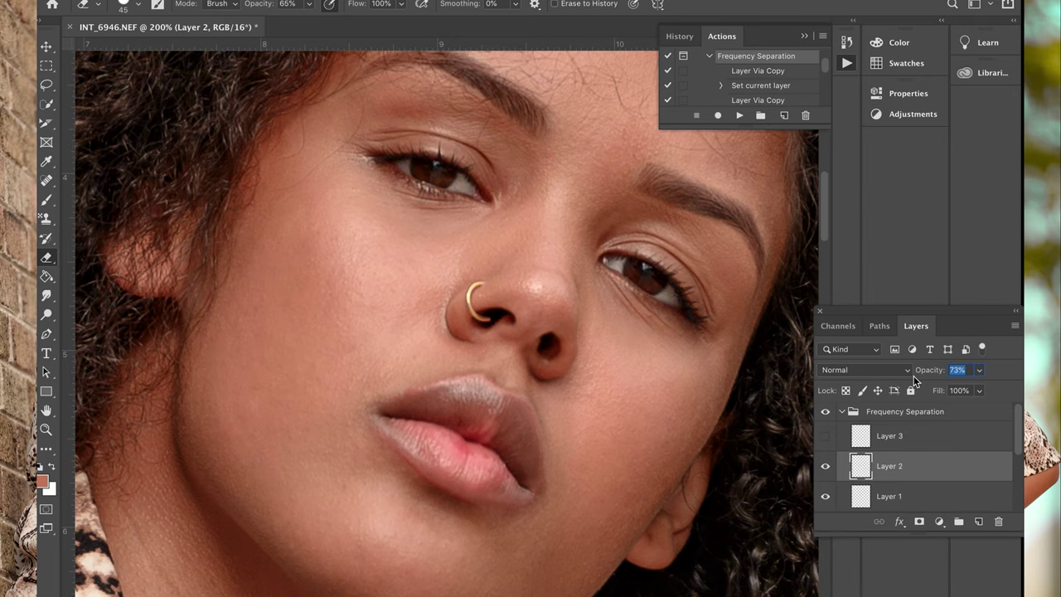
Step: Delete Layer 3 from the Frequency Separation group
{"action": "left_click", "coordinate": [824, 435]}
{"action": "double_click", "coordinate": [908, 438]}
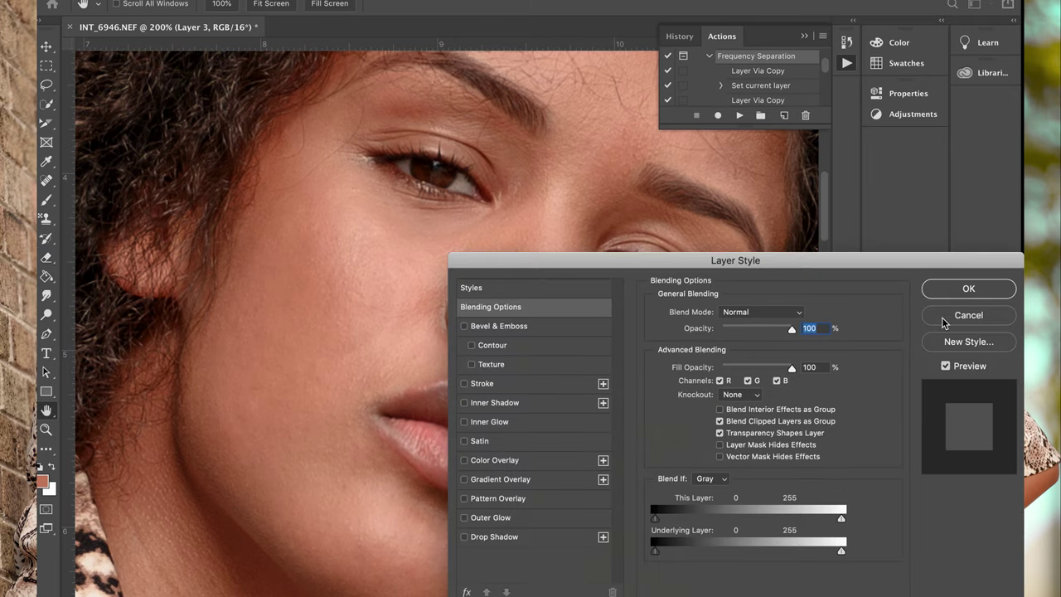
{"action": "left_click", "coordinate": [942, 316]}
{"action": "left_click_drag", "start_coordinate": [911, 437], "coordinate": [997, 520]}
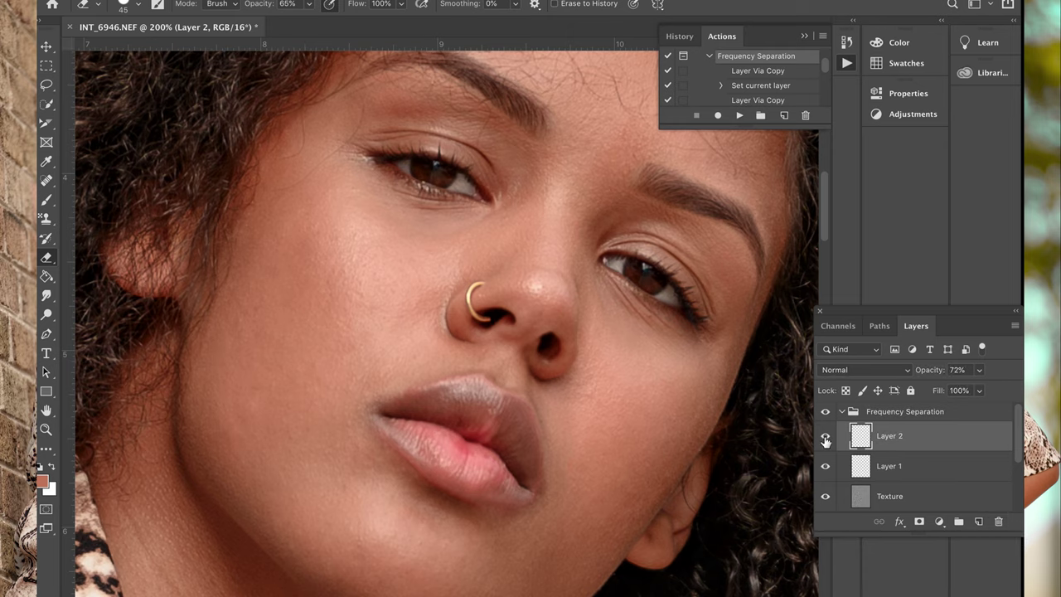
Step: Collapse the Frequency Separation action's steps and the Frequency Separation layer group, leaving the group selected
{"action": "key", "text": "ctrl+minus"}
{"action": "key", "text": "ctrl+minus"}
{"action": "key", "text": "ctrl+minus"}
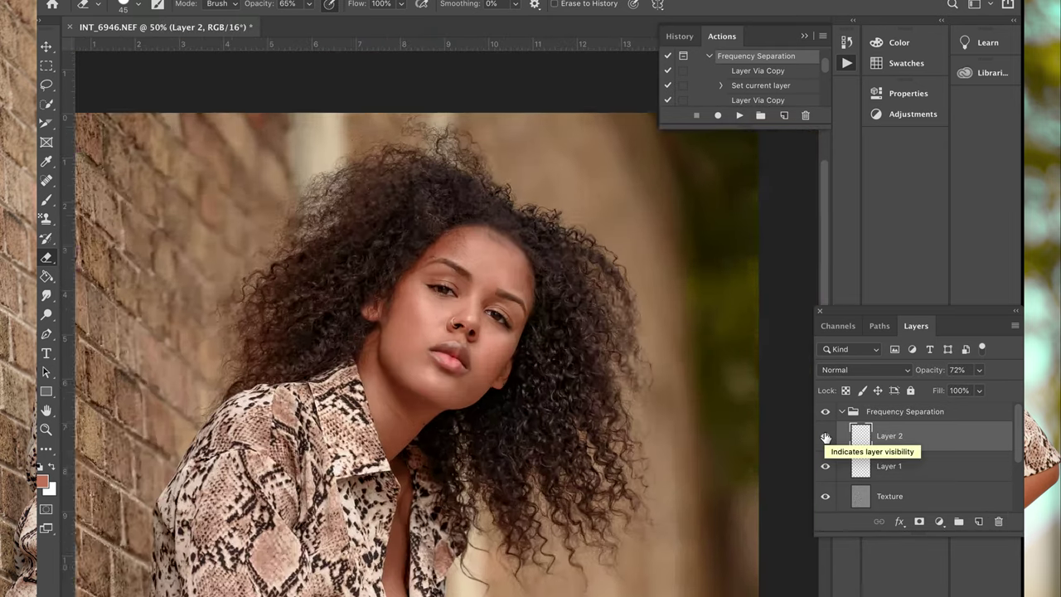
{"action": "key", "text": "ctrl+minus"}
{"action": "key", "text": "ctrl+plus"}
{"action": "left_click", "coordinate": [709, 56]}
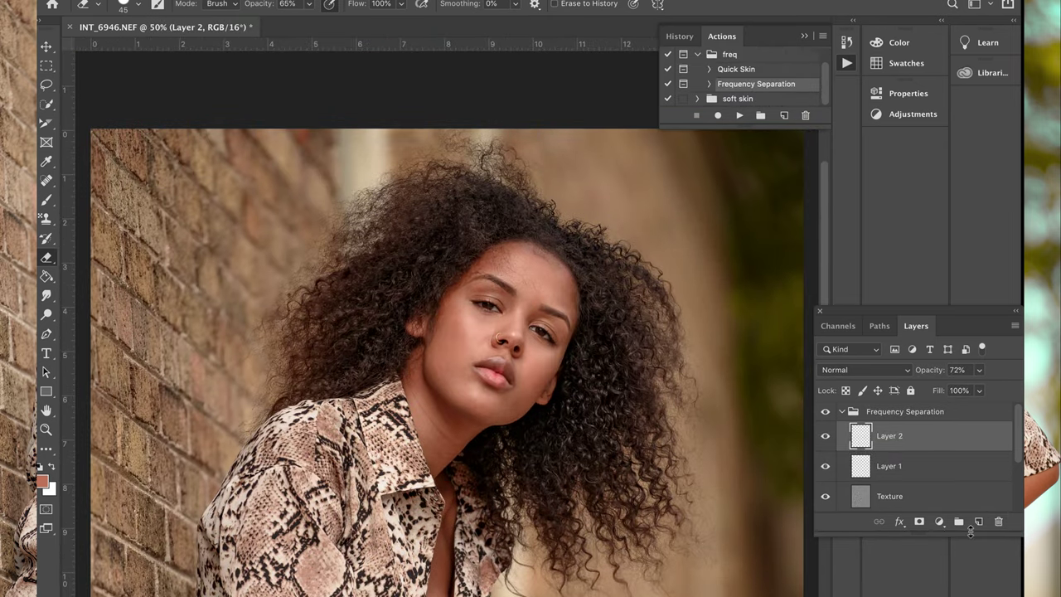
{"action": "left_click", "coordinate": [891, 411]}
{"action": "left_click", "coordinate": [841, 411]}
Step: Try merging all visible layers, then only the Frequency Separation group, undoing each merge
{"action": "key", "text": "ctrl+shift+e"}
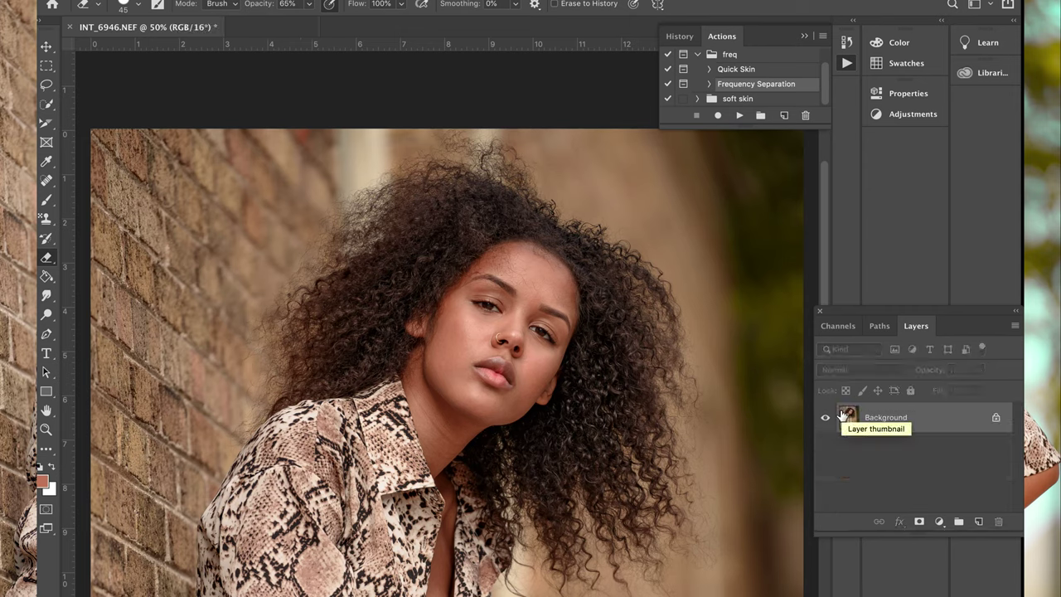
{"action": "key", "text": "super+z"}
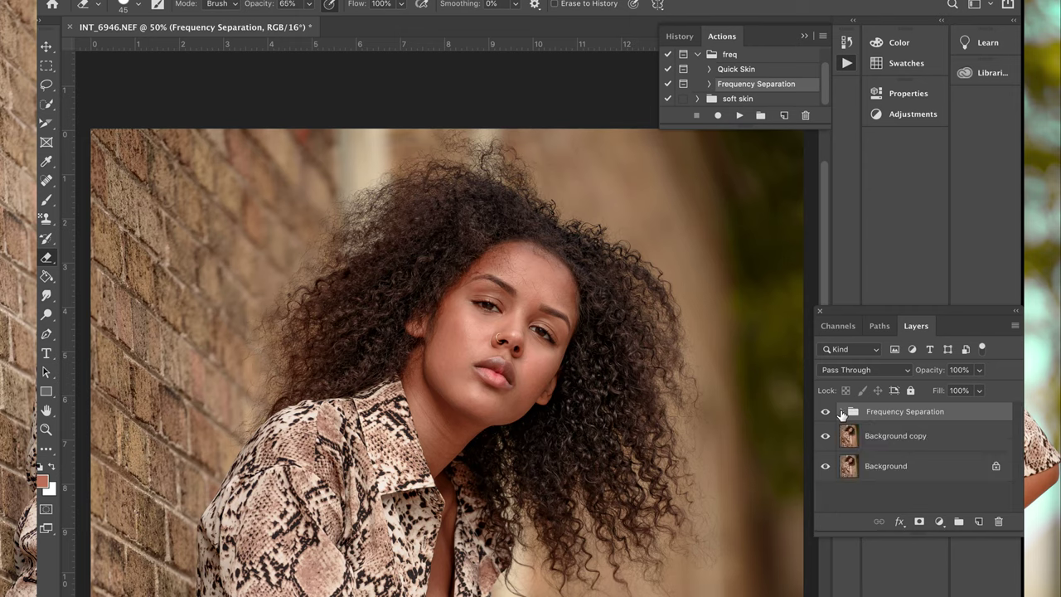
{"action": "key", "text": "super+e"}
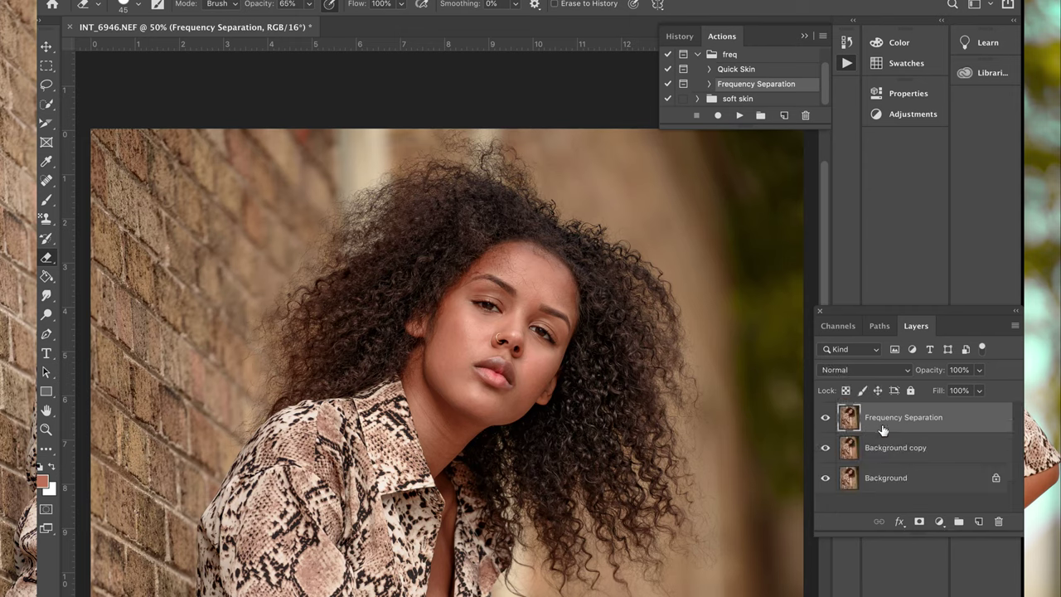
{"action": "key", "text": "super+z"}
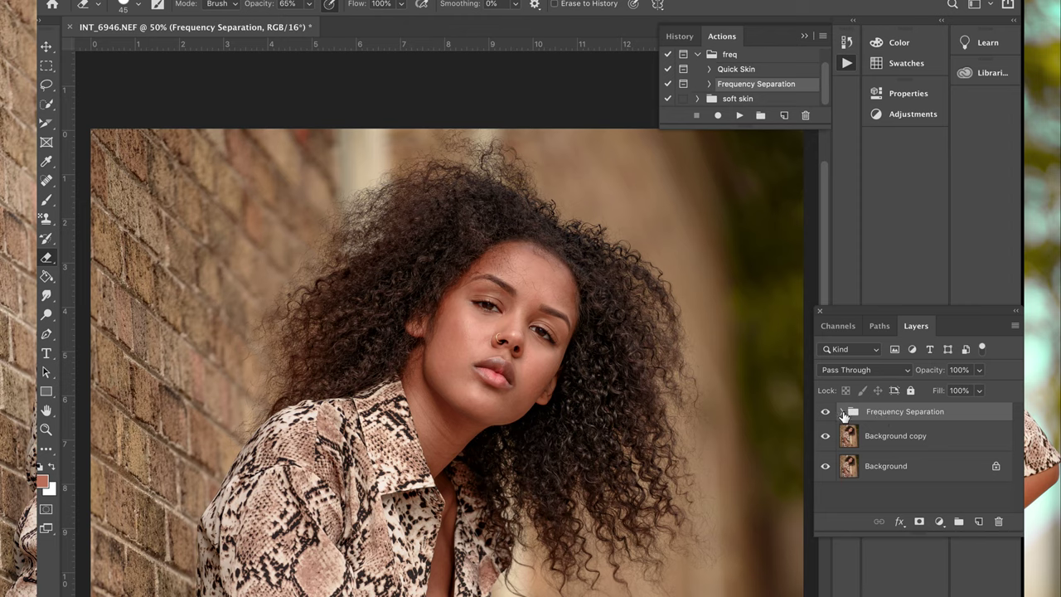
Step: Create a merged copy of the Frequency Separation group on its own layer and run the Quick Skin action on it
{"action": "key", "text": "ctrl+alt+e"}
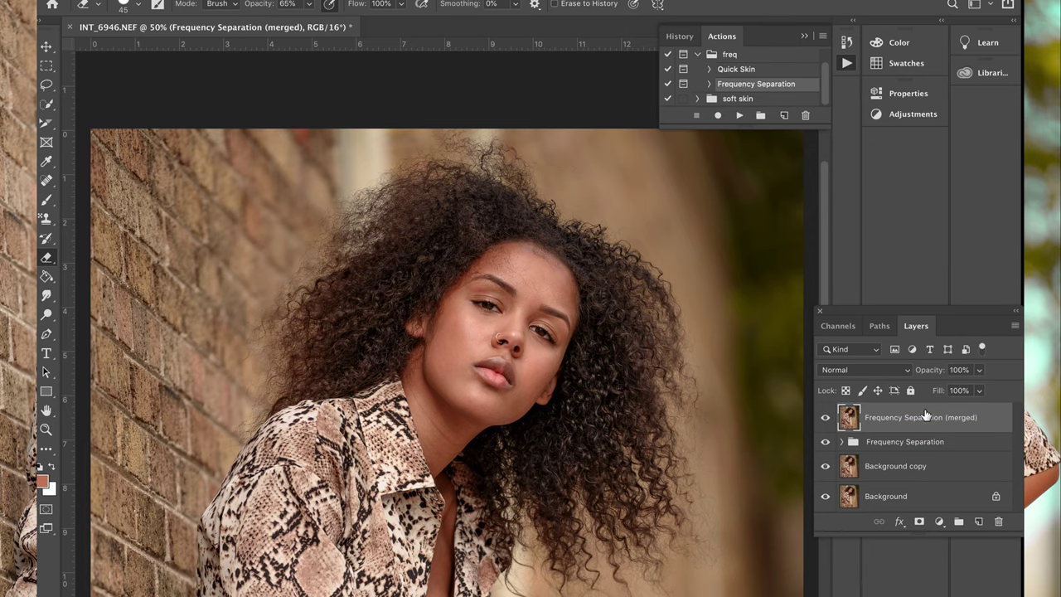
{"action": "scroll", "coordinate": [580, 432], "scroll_direction": "down", "scroll_amount": 3}
{"action": "key", "text": "super+minus"}
{"action": "left_click", "coordinate": [743, 98]}
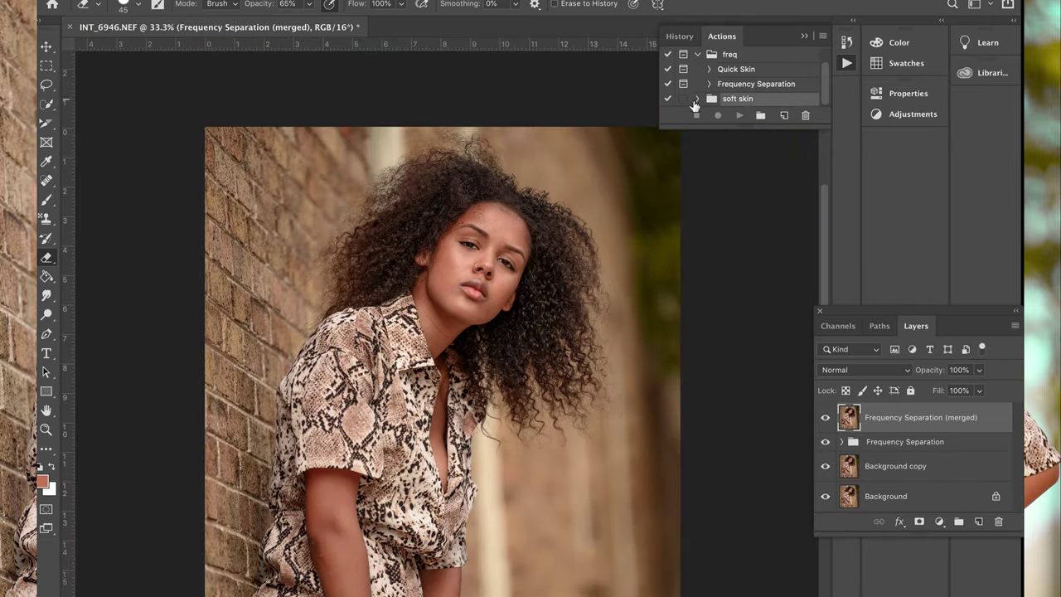
{"action": "left_click", "coordinate": [719, 73]}
{"action": "left_click", "coordinate": [740, 115]}
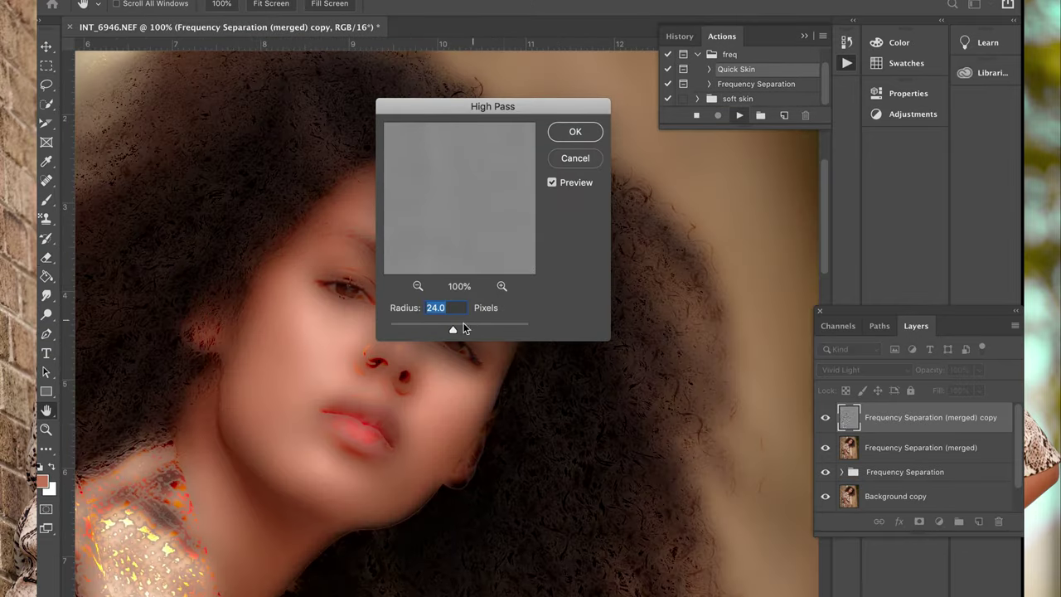
Step: Apply High Pass with a 4.1-pixel radius and accept the Gaussian Blur with a 4-pixel radius
{"action": "left_click_drag", "start_coordinate": [532, 109], "coordinate": [708, 110]}
{"action": "left_click_drag", "start_coordinate": [630, 329], "coordinate": [595, 327]}
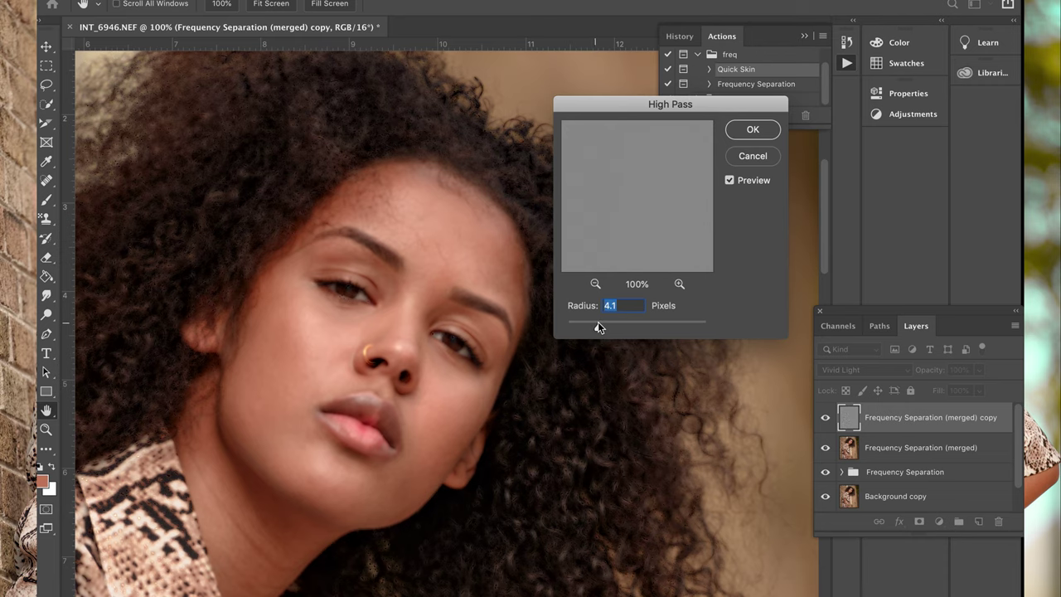
{"action": "left_click", "coordinate": [738, 130]}
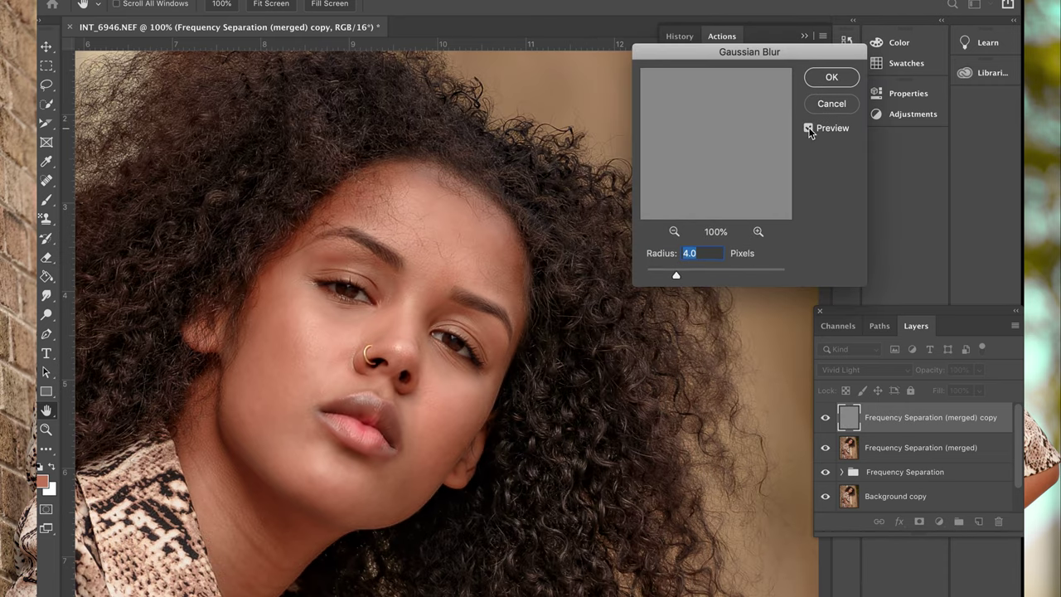
{"action": "left_click", "coordinate": [829, 78]}
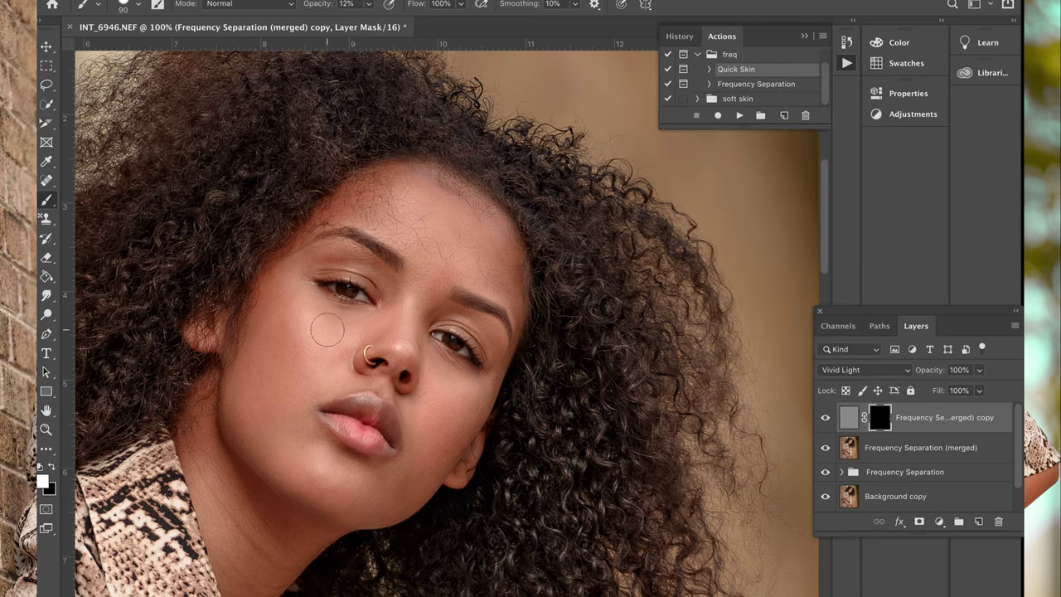
Step: Paint white on the Quick Skin layer mask over the facial skin with a size 60 brush at 83% opacity
{"action": "left_click_drag", "start_coordinate": [368, 4], "coordinate": [417, 33]}
{"action": "key", "text": "["}
{"action": "key", "text": "["}
{"action": "key", "text": "["}
{"action": "key", "text": "["}
{"action": "key", "text": "bracketright"}
{"action": "mouse_move", "coordinate": [281, 389]}
{"action": "left_mouse_down"}
{"action": "mouse_move", "coordinate": [323, 368]}
{"action": "mouse_move", "coordinate": [287, 419]}
{"action": "mouse_move", "coordinate": [306, 409]}
{"action": "mouse_move", "coordinate": [305, 465]}
{"action": "mouse_move", "coordinate": [348, 470]}
{"action": "left_mouse_up"}
{"action": "mouse_move", "coordinate": [428, 402]}
{"action": "left_mouse_down"}
{"action": "mouse_move", "coordinate": [423, 485]}
{"action": "mouse_move", "coordinate": [447, 331]}
{"action": "mouse_move", "coordinate": [408, 310]}
{"action": "mouse_move", "coordinate": [489, 281]}
{"action": "left_mouse_up"}
{"action": "scroll", "coordinate": [603, 357], "scroll_direction": "down", "scroll_amount": 3}
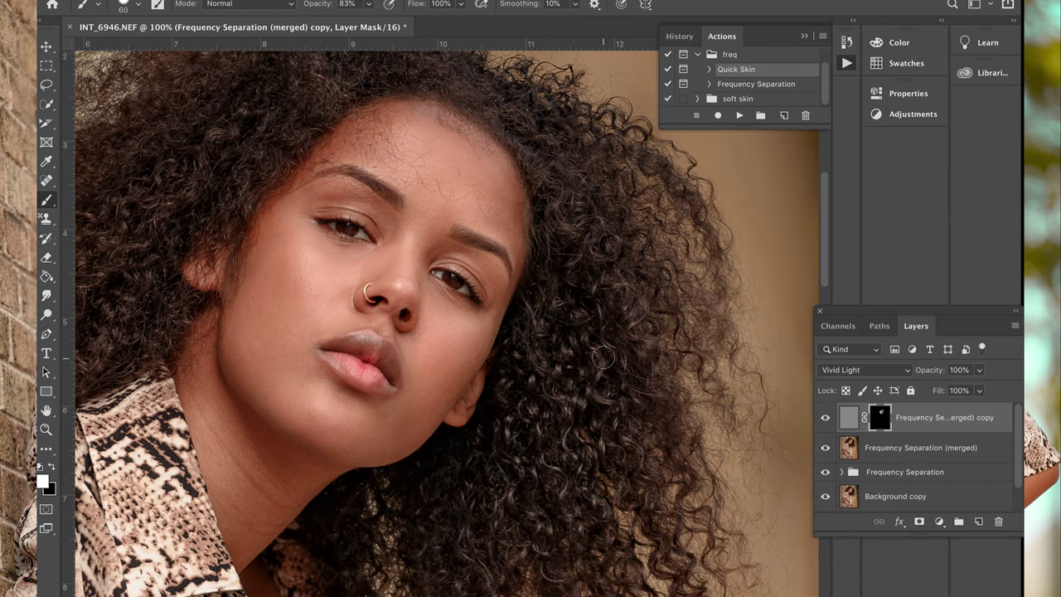
{"action": "scroll", "coordinate": [386, 481], "scroll_direction": "down", "scroll_amount": 5}
{"action": "scroll", "coordinate": [386, 481], "scroll_direction": "left", "scroll_amount": 3}
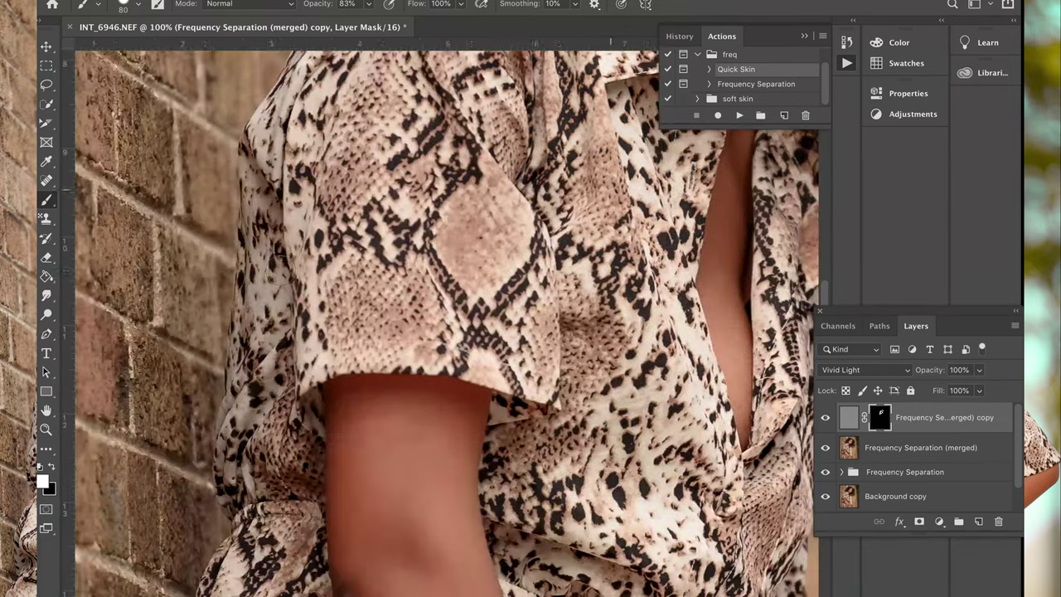
{"action": "scroll", "coordinate": [447, 332], "scroll_direction": "down", "scroll_amount": 5}
{"action": "key", "text": "ctrl+minus"}
{"action": "key", "text": "ctrl+minus"}
{"action": "key", "text": "ctrl+minus"}
{"action": "key", "text": "ctrl+minus"}
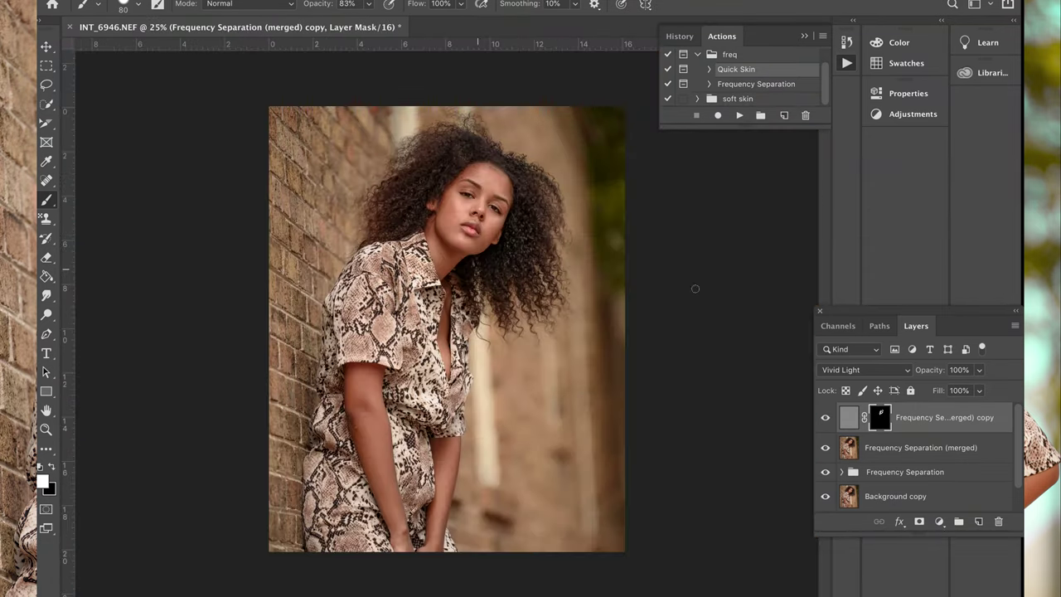
Step: Move the merged layer and its masked Quick Skin copy into the Frequency Separation group, then expand it and select the masked copy
{"action": "left_click", "coordinate": [903, 449]}
{"action": "left_click", "coordinate": [914, 428], "text": "shift"}
{"action": "left_click_drag", "start_coordinate": [914, 431], "coordinate": [900, 469]}
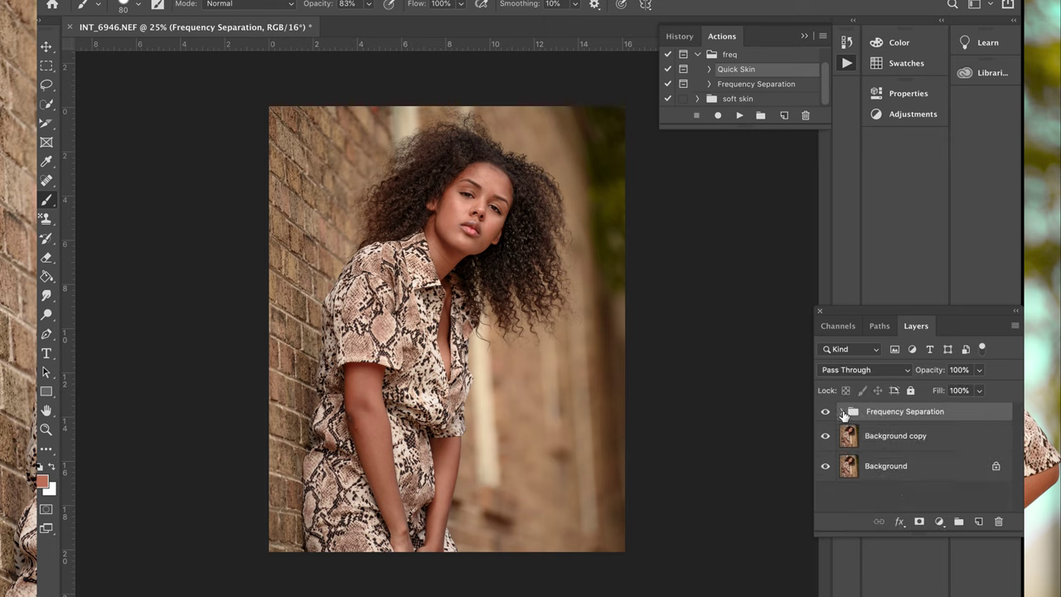
{"action": "left_click", "coordinate": [843, 412]}
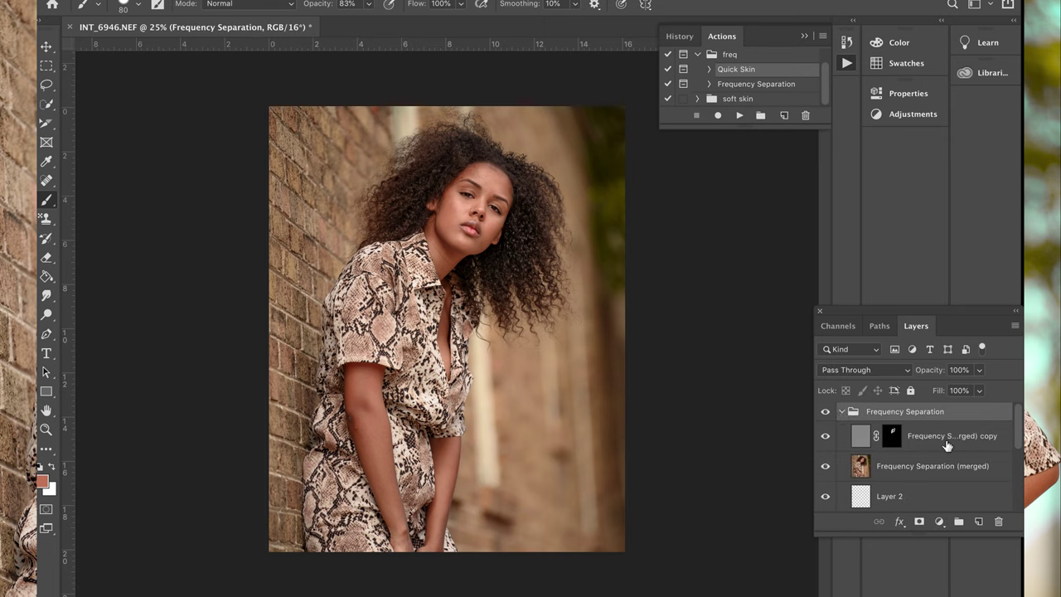
{"action": "left_click", "coordinate": [947, 445]}
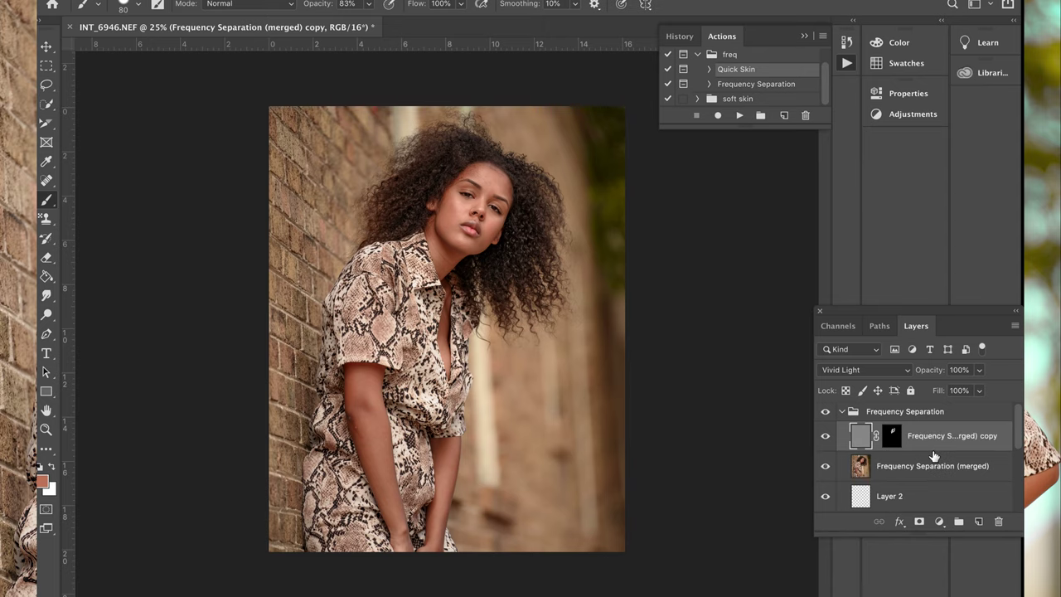
Step: Stamp all visible layers into a new layer above the Frequency Separation group
{"action": "key", "text": "ctrl+plus"}
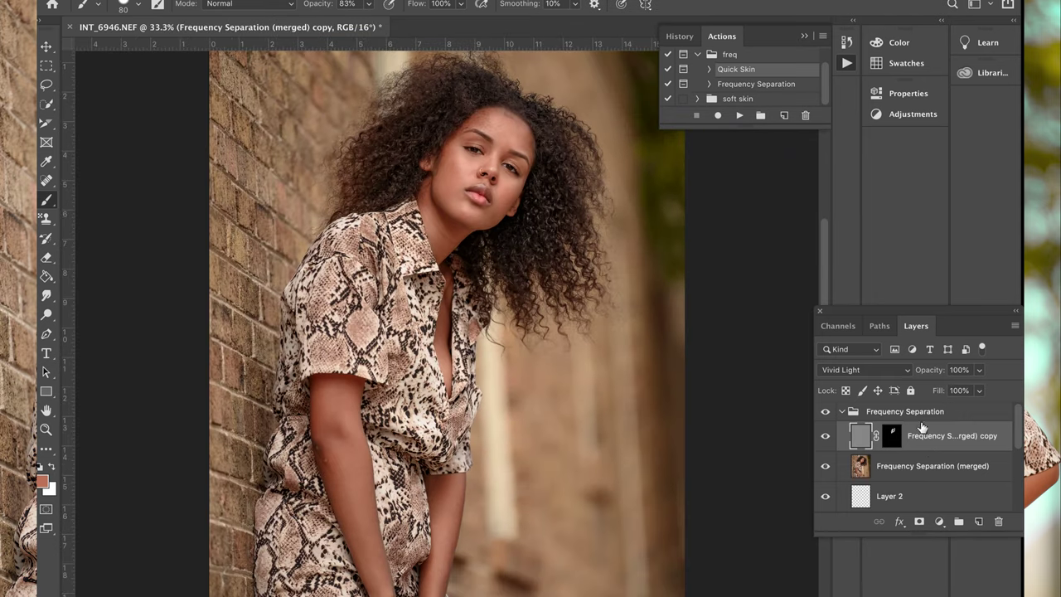
{"action": "left_click", "coordinate": [928, 412]}
{"action": "key", "text": "ctrl+alt+shift+e"}
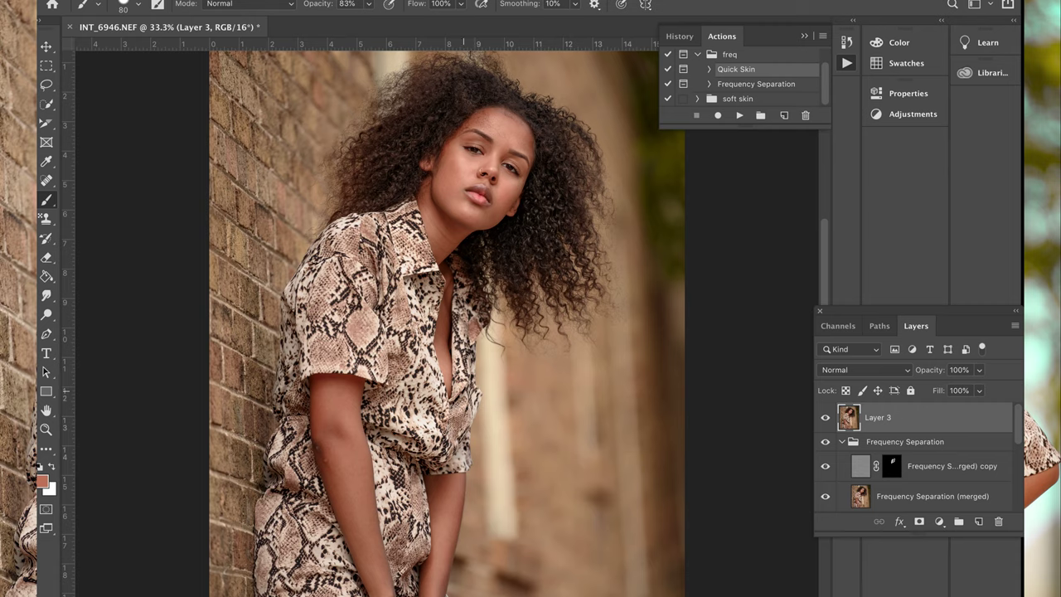
Step: Remove the light blemishes around the elbow on Layer 3 with the Spot Healing Brush, raising the brush size to 30
{"action": "key", "text": "ctrl+plus"}
{"action": "key", "text": "ctrl+plus"}
{"action": "key", "text": "j"}
{"action": "key", "text": "ctrl+plus"}
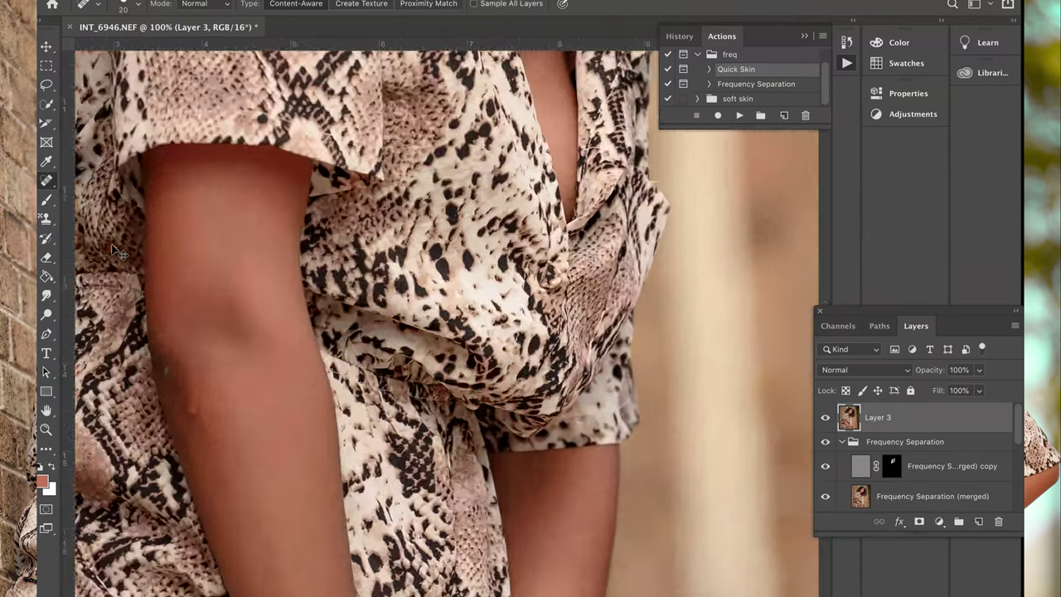
{"action": "key", "text": "ctrl+plus"}
{"action": "left_click", "coordinate": [334, 226]}
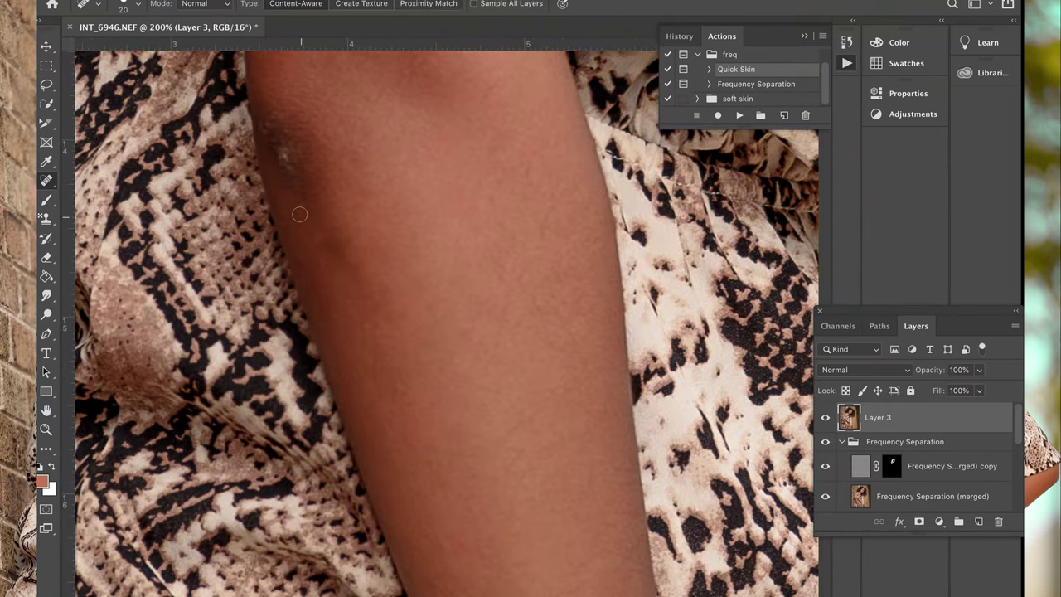
{"action": "left_click", "coordinate": [282, 157]}
{"action": "key", "text": "bracketright"}
{"action": "mouse_move", "coordinate": [303, 176]}
{"action": "left_mouse_down"}
{"action": "mouse_move", "coordinate": [278, 125]}
{"action": "mouse_move", "coordinate": [301, 191]}
{"action": "left_mouse_up"}
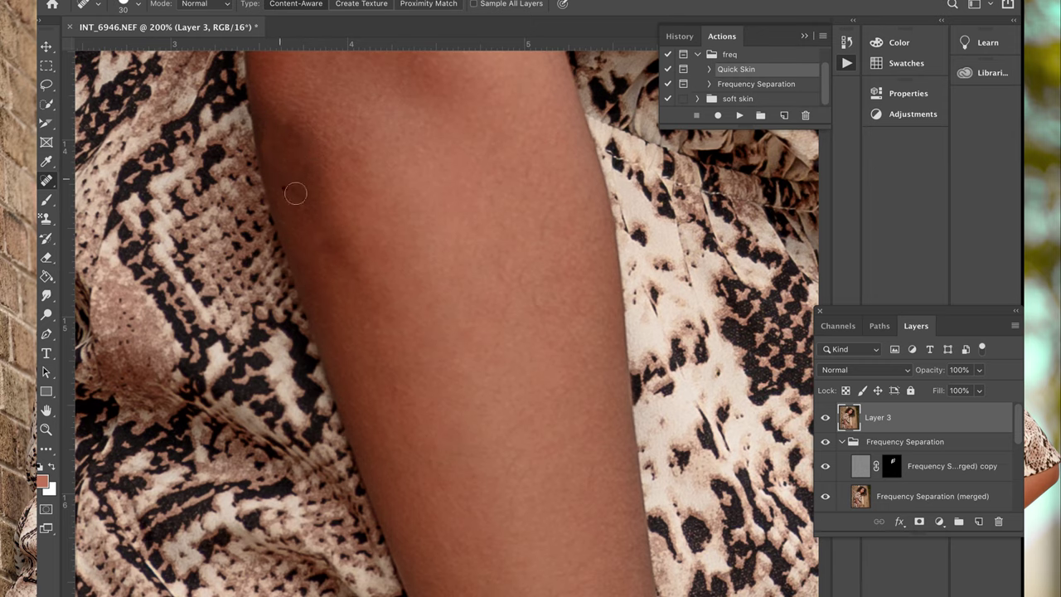
Step: Move Layer 3 into the Frequency Separation group, above the masked Quick Skin copy
{"action": "key", "text": "super+minus"}
{"action": "key", "text": "super+minus"}
{"action": "key", "text": "super+minus"}
{"action": "key", "text": "super+minus"}
{"action": "key", "text": "super+minus"}
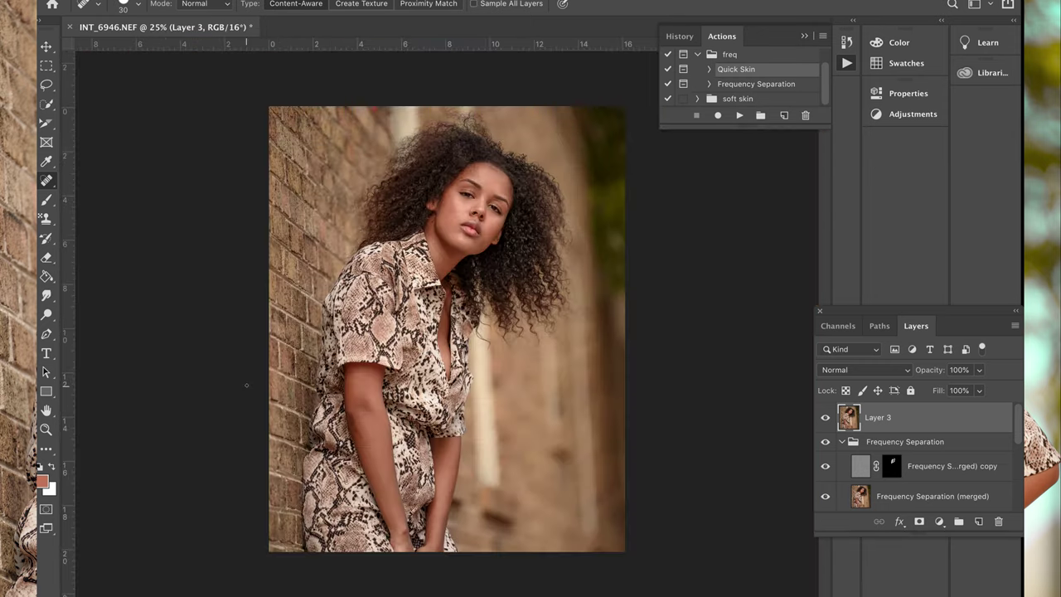
{"action": "left_click_drag", "start_coordinate": [879, 418], "coordinate": [889, 449]}
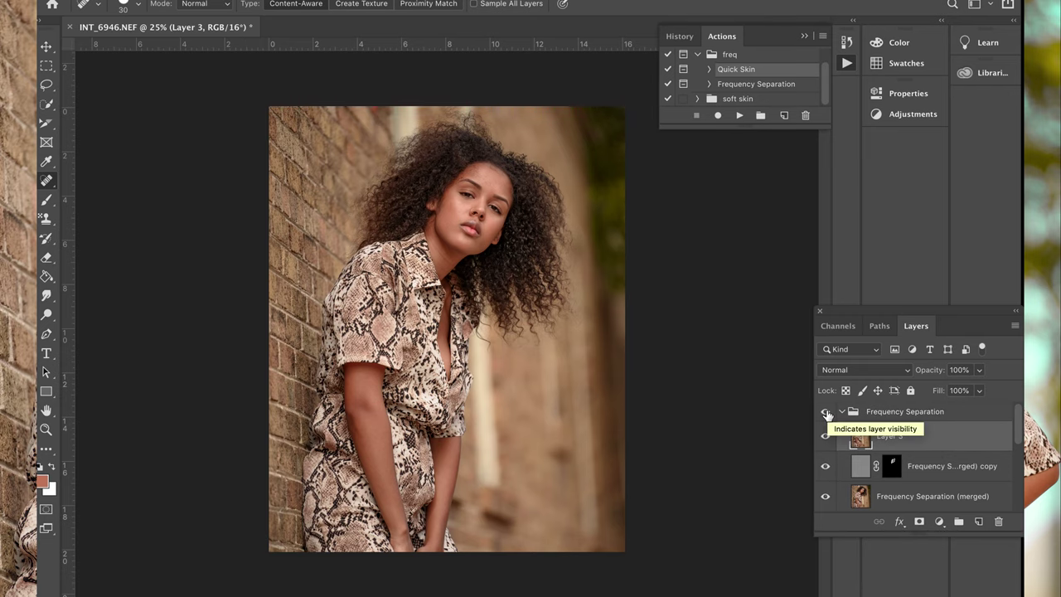
Step: Heal the crease lines on the neck below the jaw and beside the collar with the size 30 Spot Healing Brush
{"action": "key", "text": "ctrl+plus"}
{"action": "key", "text": "ctrl+plus"}
{"action": "key", "text": "ctrl+plus"}
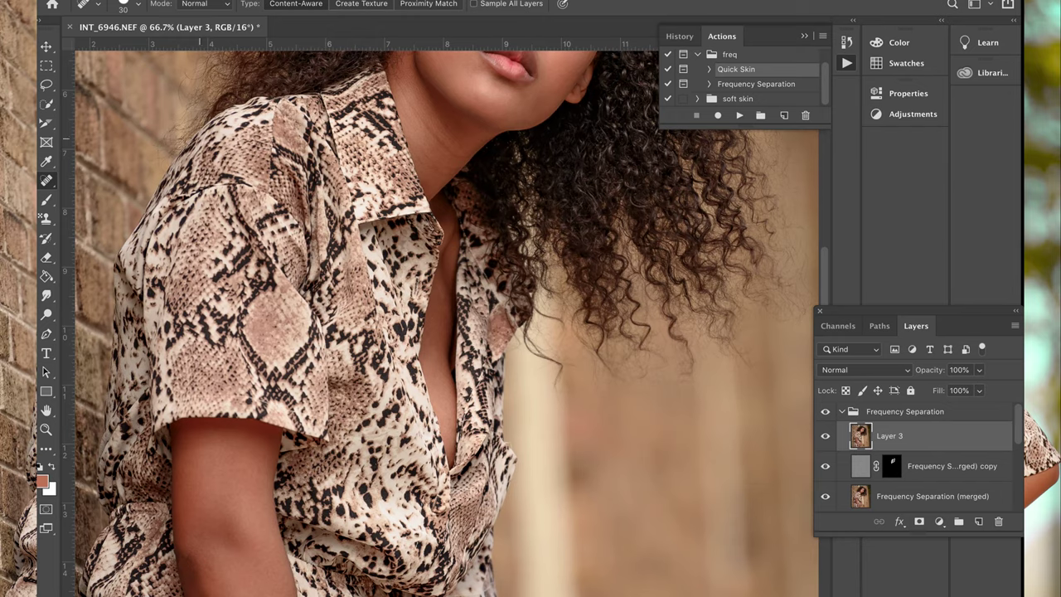
{"action": "scroll", "coordinate": [403, 291], "scroll_direction": "up", "scroll_amount": 3}
{"action": "key", "text": "super+plus"}
{"action": "key", "text": "super+plus"}
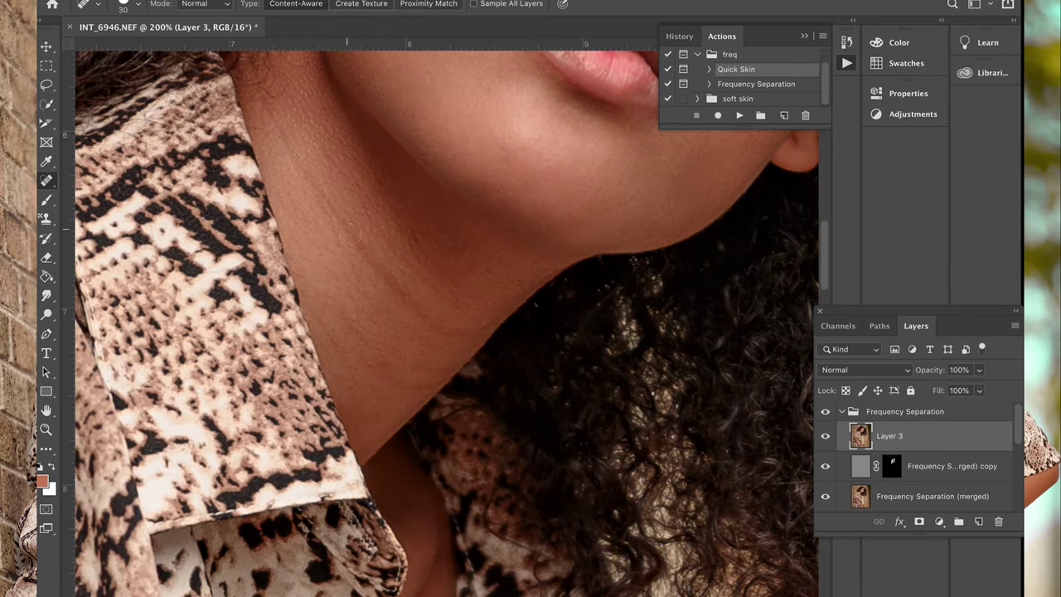
{"action": "mouse_move", "coordinate": [348, 235]}
{"action": "left_mouse_down"}
{"action": "mouse_move", "coordinate": [437, 331]}
{"action": "mouse_move", "coordinate": [486, 333]}
{"action": "left_mouse_up"}
{"action": "left_click_drag", "start_coordinate": [262, 111], "coordinate": [362, 257]}
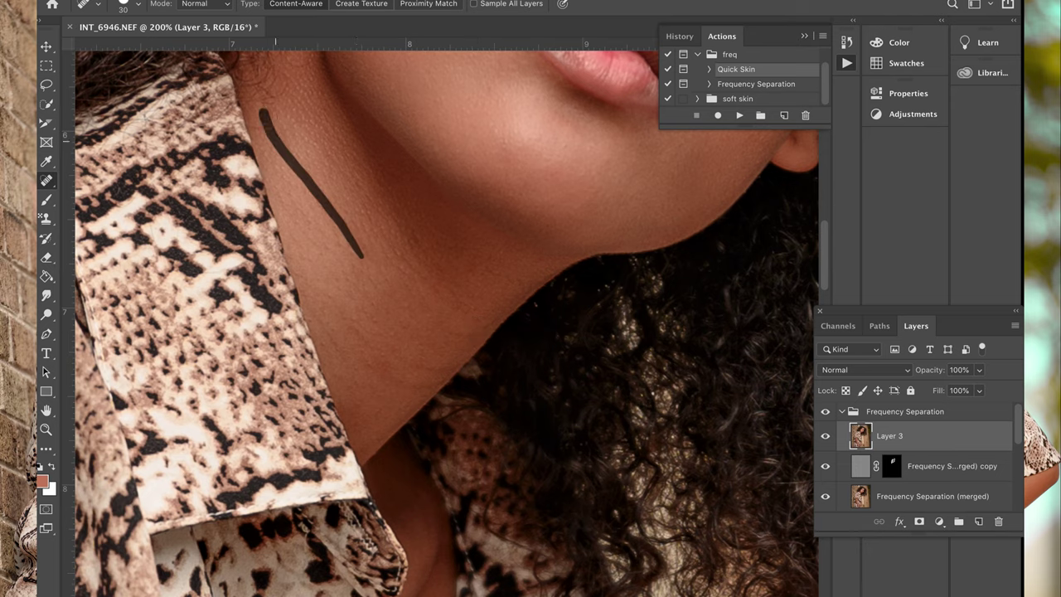
Step: Toggle the Frequency Separation group's visibility to compare the retouch, and close the document with its changes saved
{"action": "scroll", "coordinate": [299, 226], "scroll_direction": "down", "scroll_amount": 3}
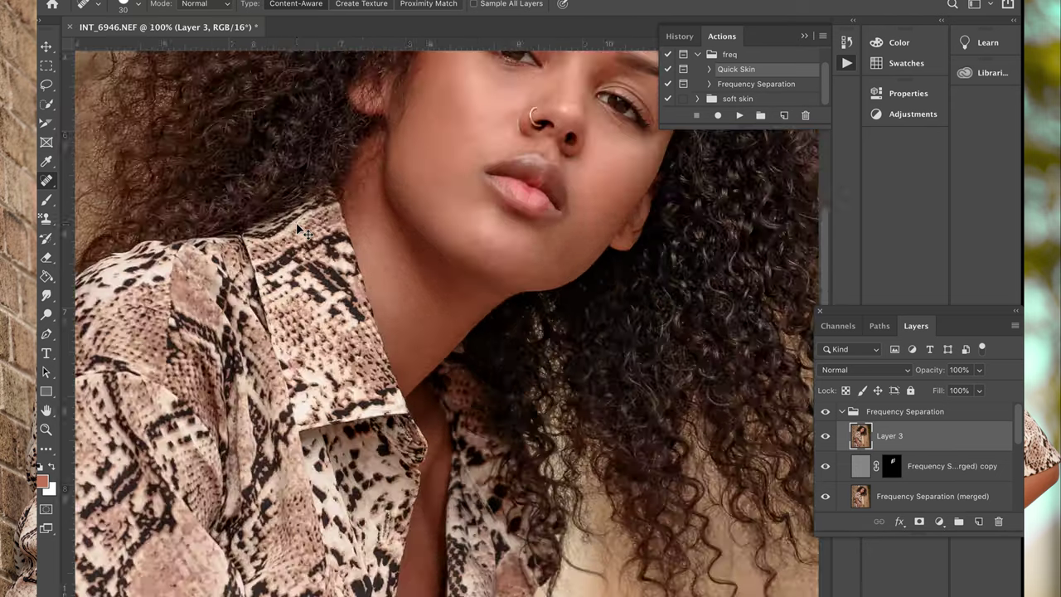
{"action": "scroll", "coordinate": [298, 226], "scroll_direction": "down", "scroll_amount": 4}
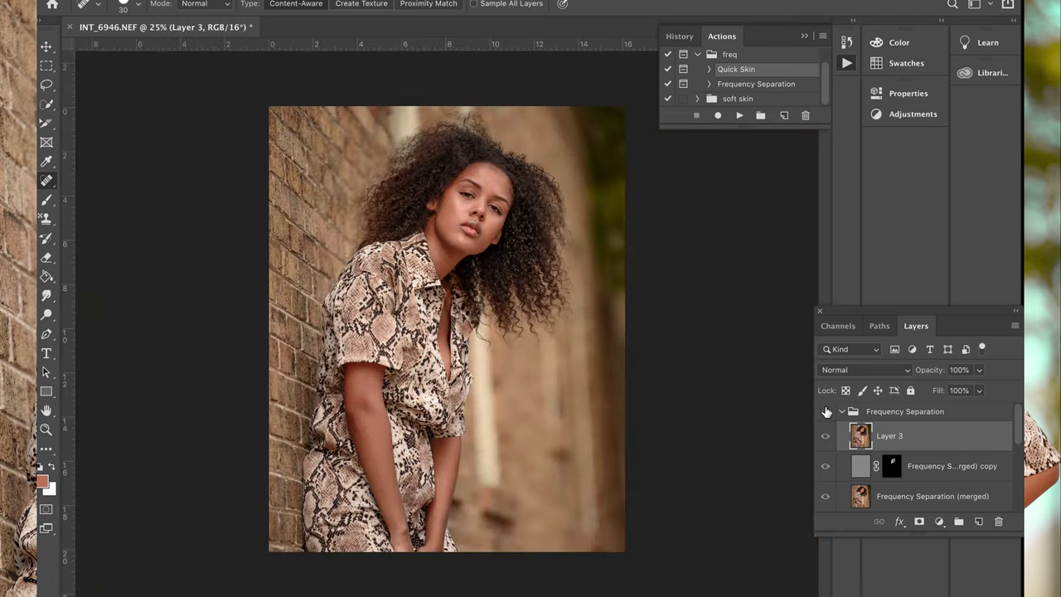
{"action": "left_click", "coordinate": [825, 411]}
{"action": "left_click", "coordinate": [71, 28]}
{"action": "left_click", "coordinate": [634, 197]}
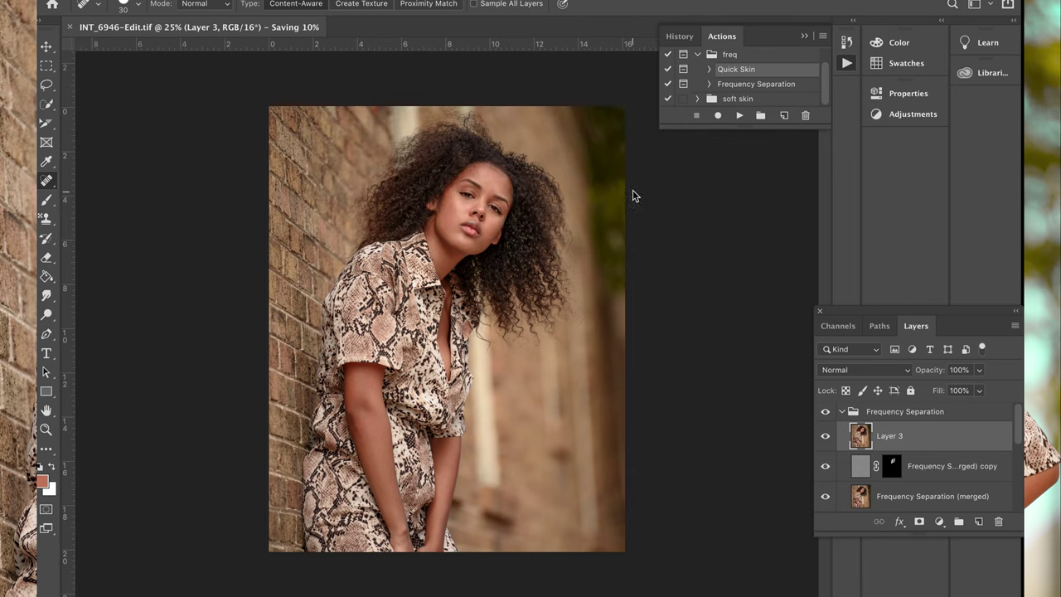